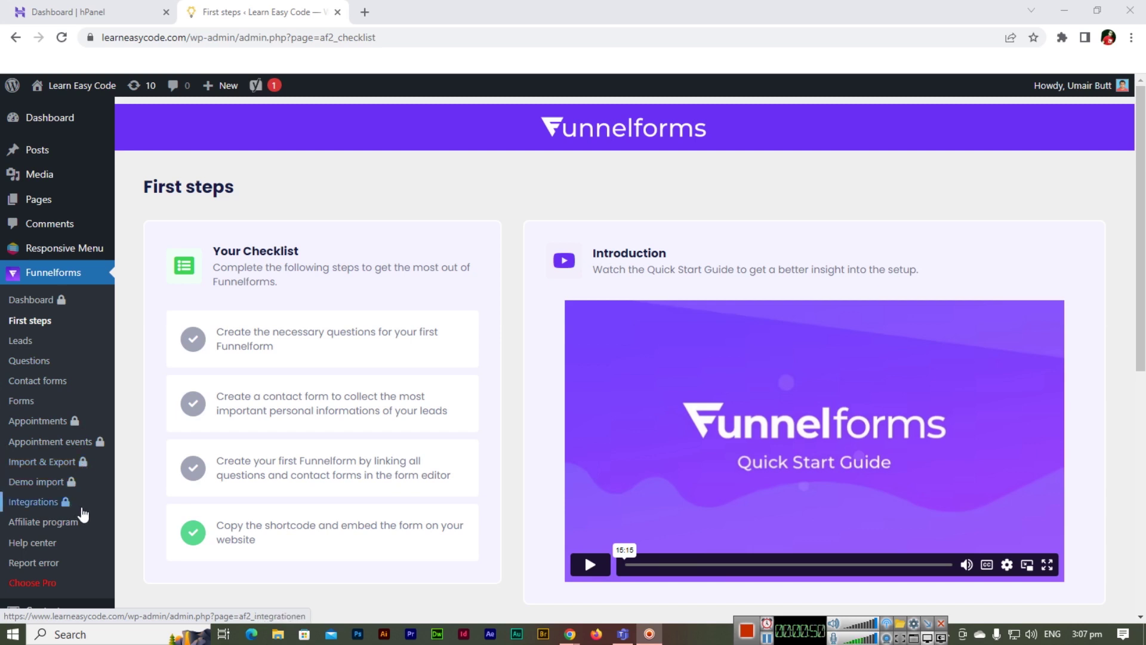
- Open the Funnelforms Questions page and switch Dark Mode on, then back off
click(58, 366)
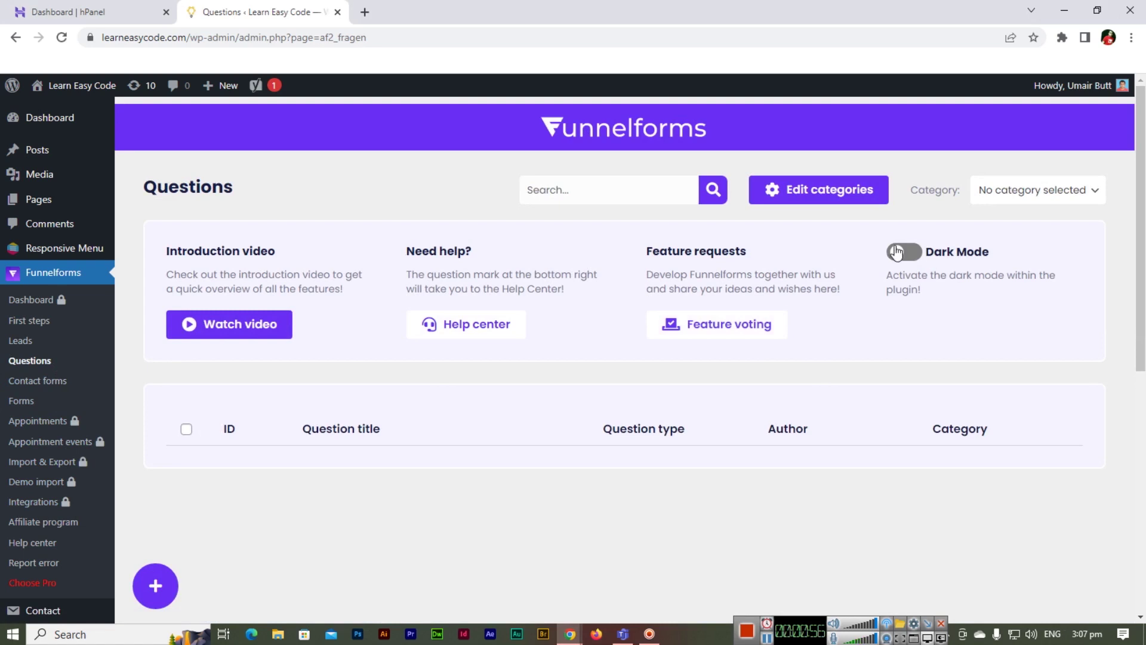
click(904, 251)
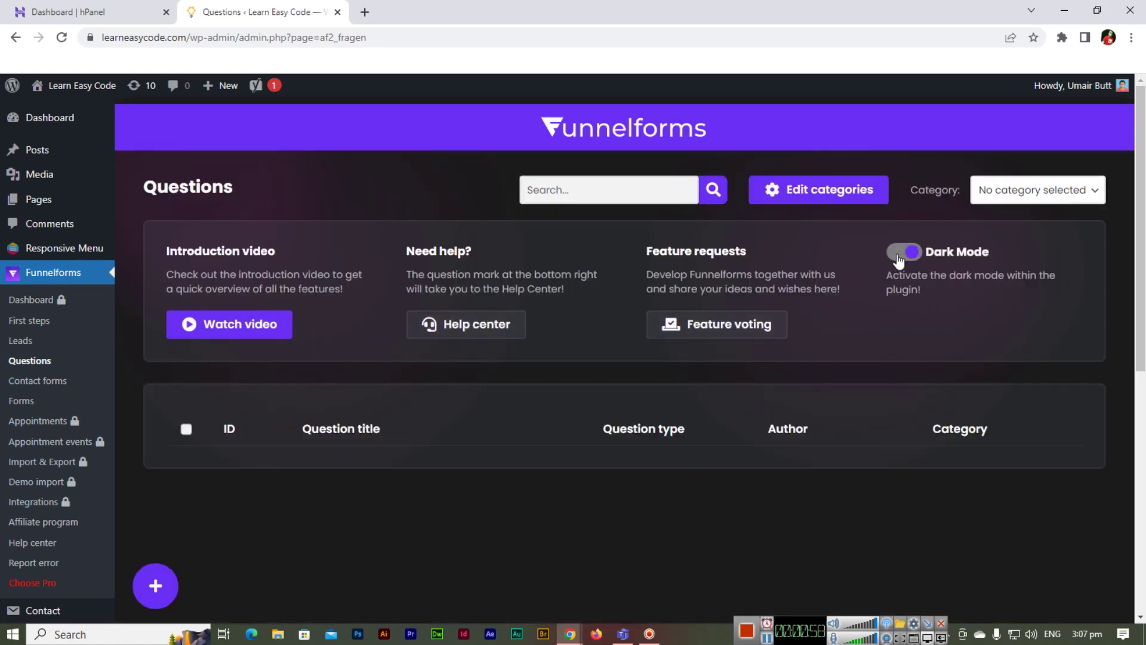
click(898, 258)
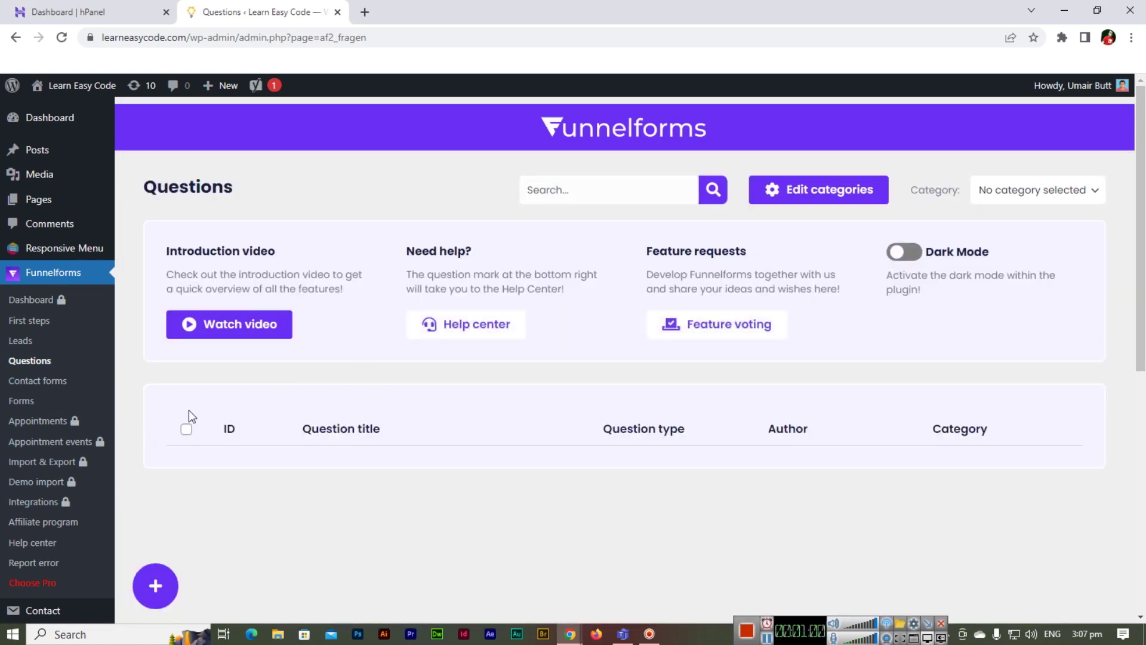
- Create a new question and add a Single selection element from the Elements list
click(157, 588)
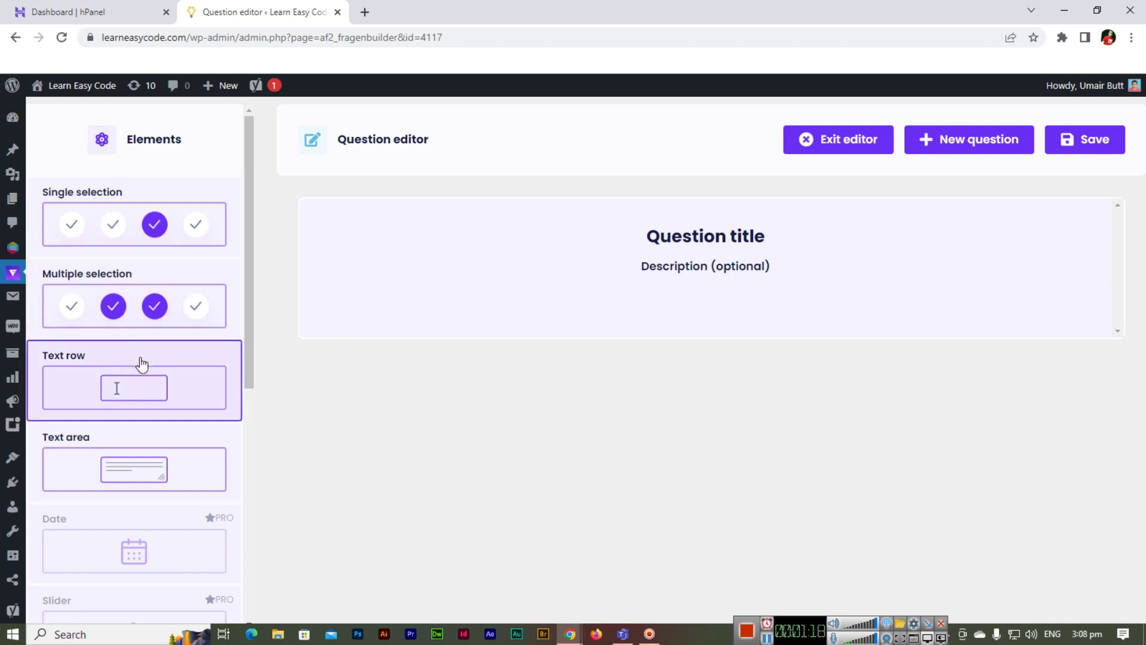
scroll(172, 493, down, 7)
scroll(167, 442, up, 3)
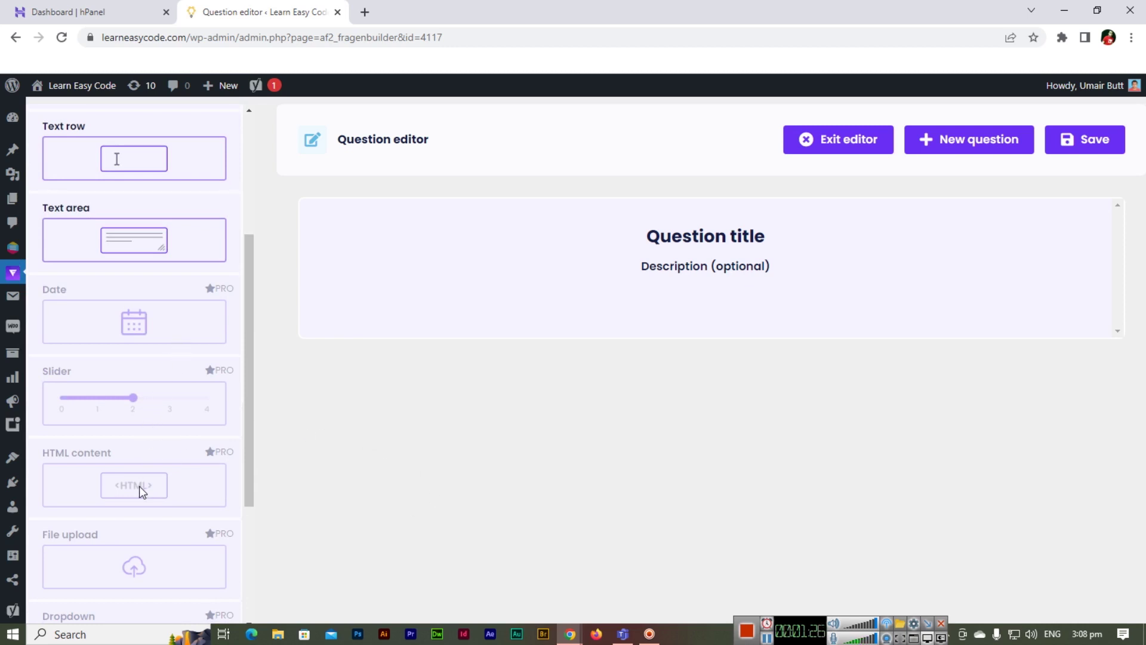
scroll(138, 486, down, 2)
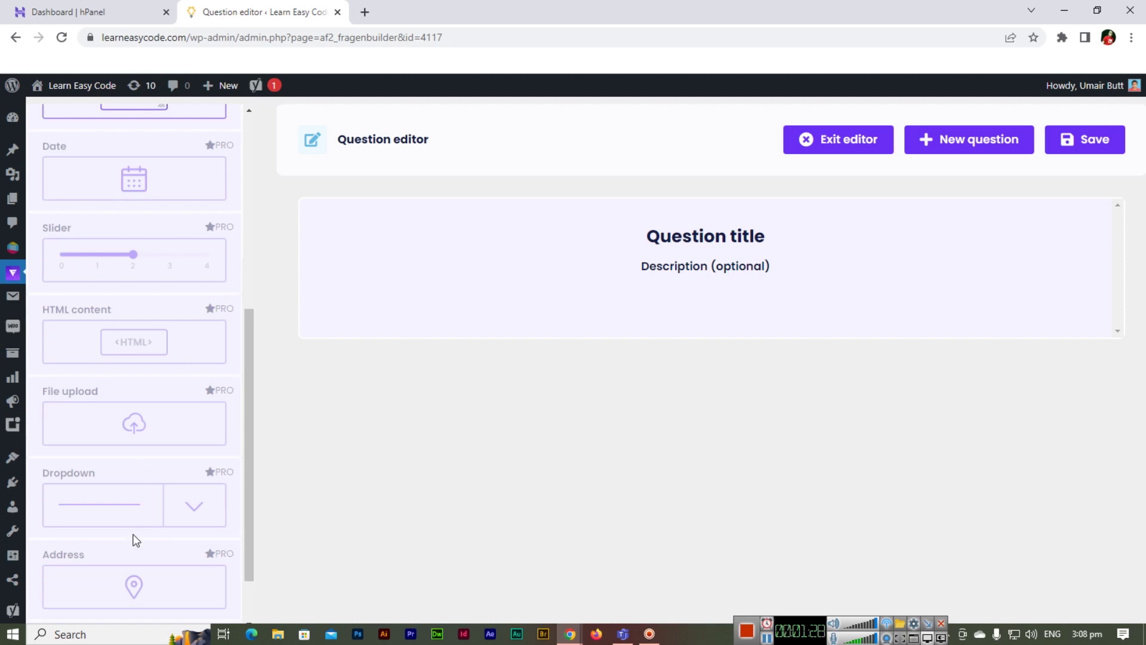
scroll(135, 547, down, 1)
scroll(146, 542, up, 5)
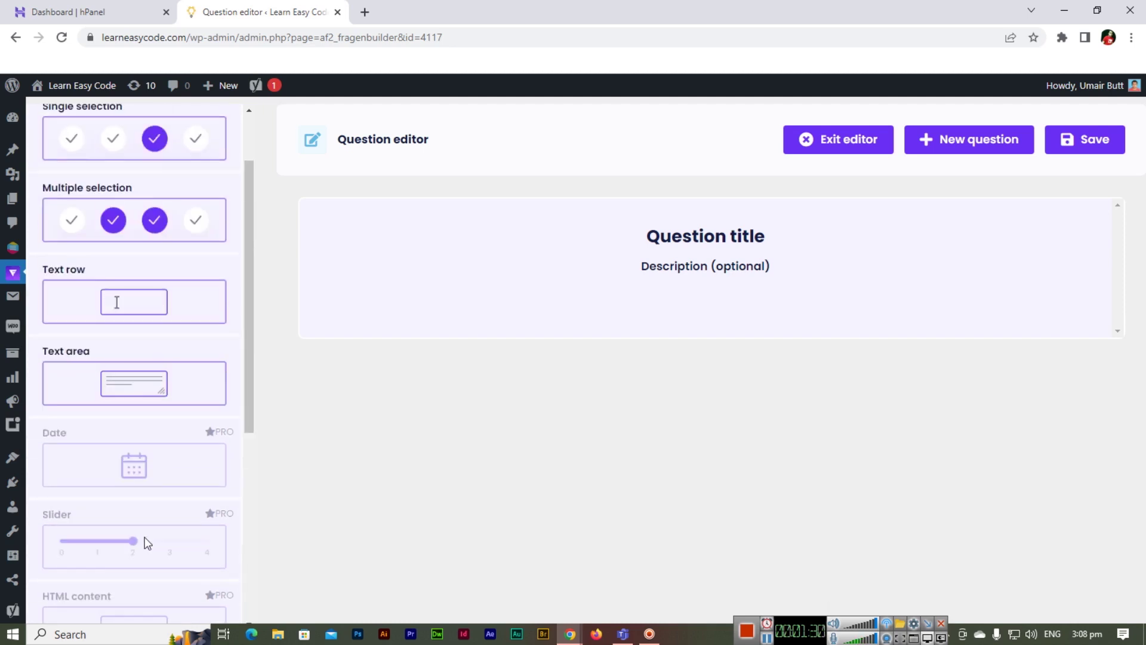
scroll(148, 543, up, 2)
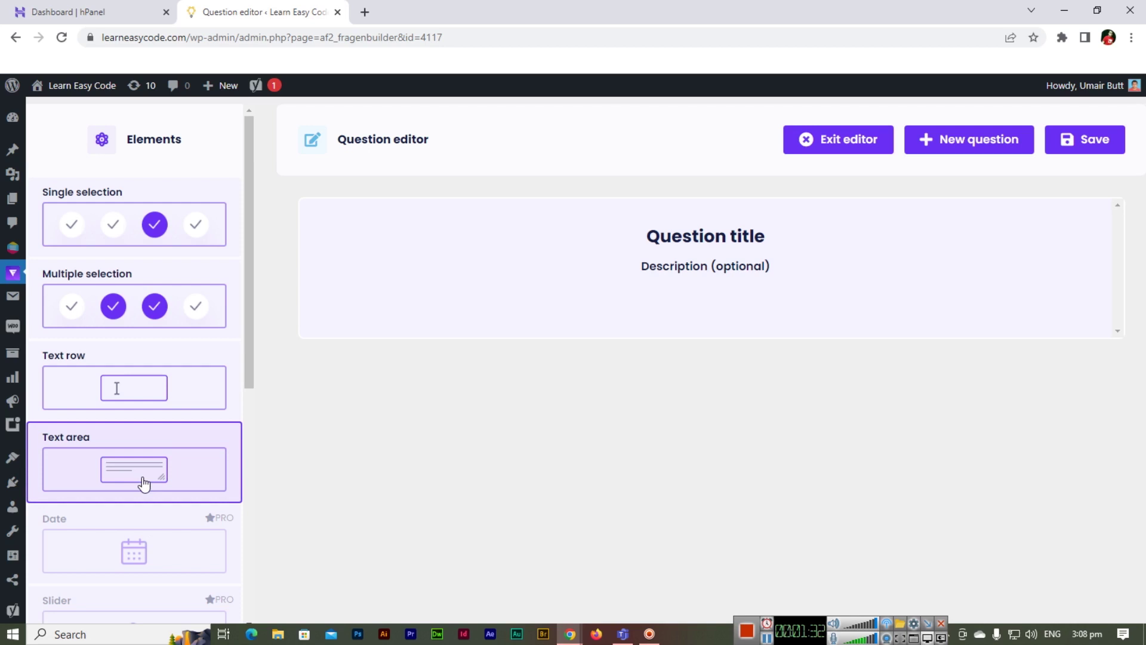
click(137, 228)
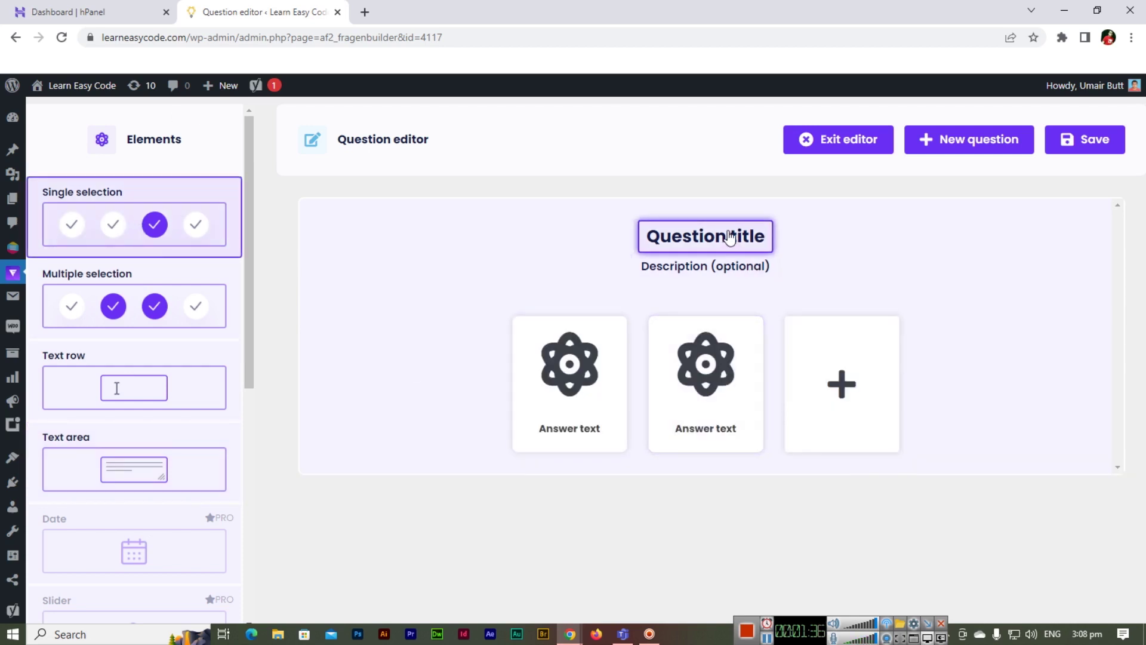
- Title the question 'Select Your Course to Start'
click(729, 235)
click(996, 252)
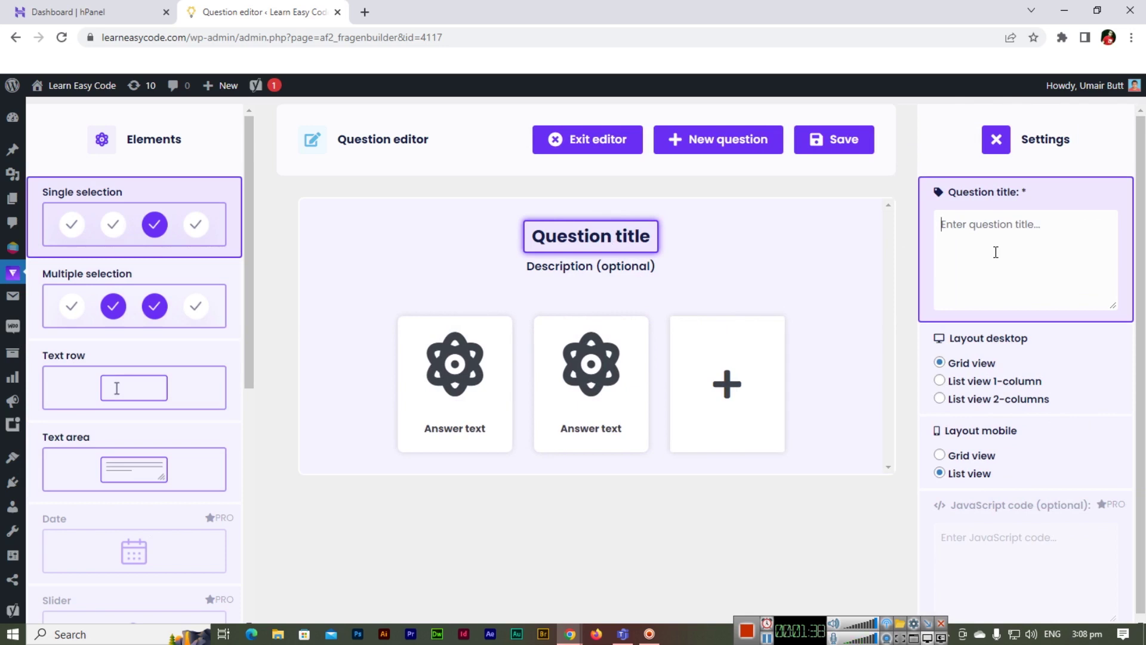
text(Seld)
key(BackSpace)
text(c)
key(BackSpace)
text(ect Your Course)
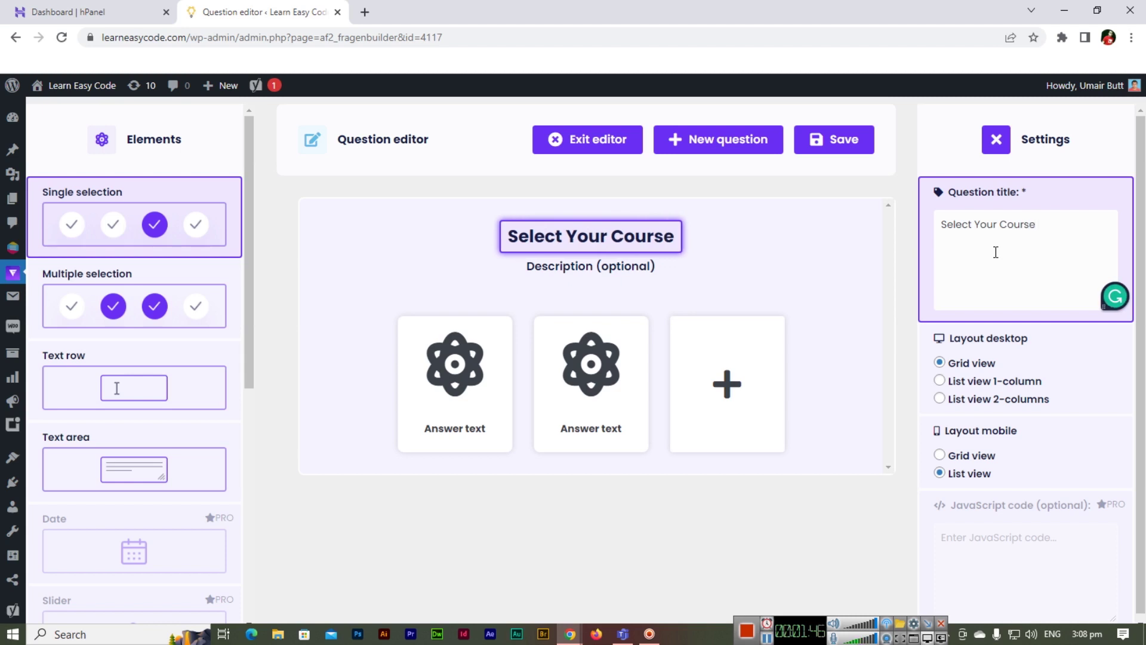
text( to Start)
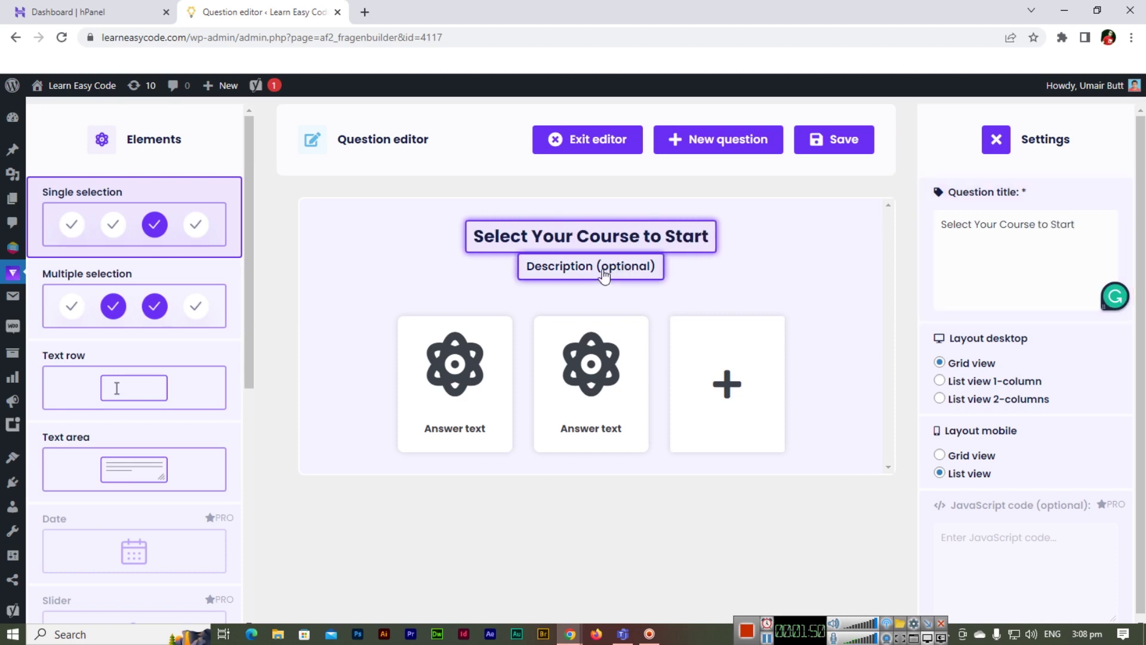
- Set the description to 'Course Selection' and retitle the question 'In which Course you want to Enroll?'
click(604, 269)
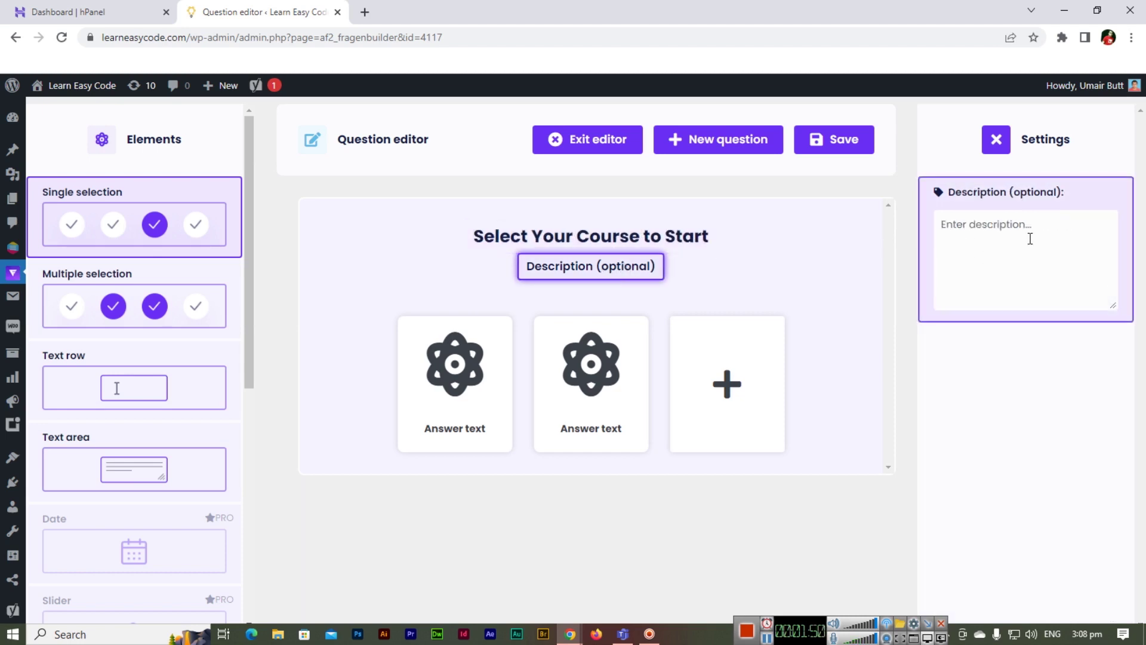
click(1029, 238)
text(Course Selection)
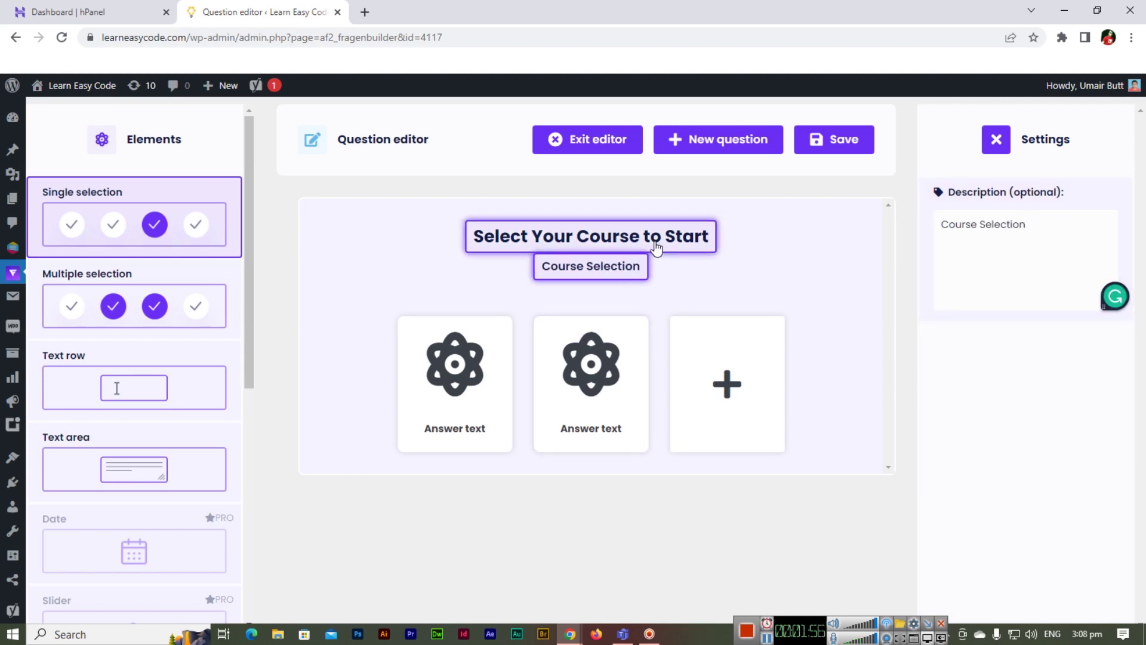
click(622, 234)
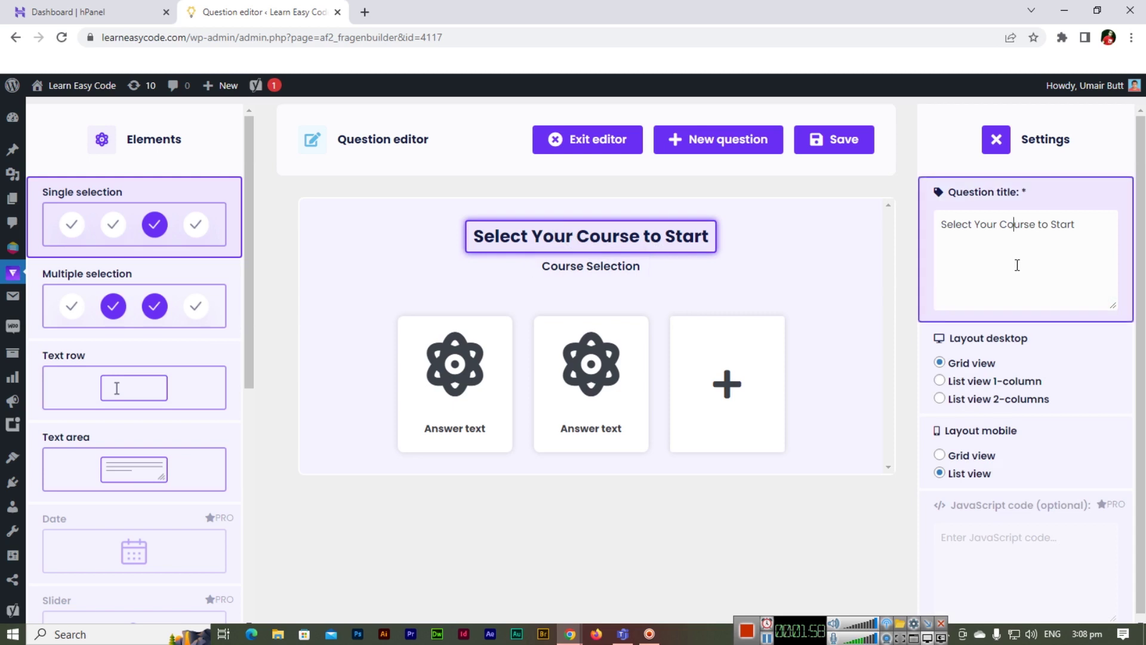
triple_click(1017, 265)
text(In )
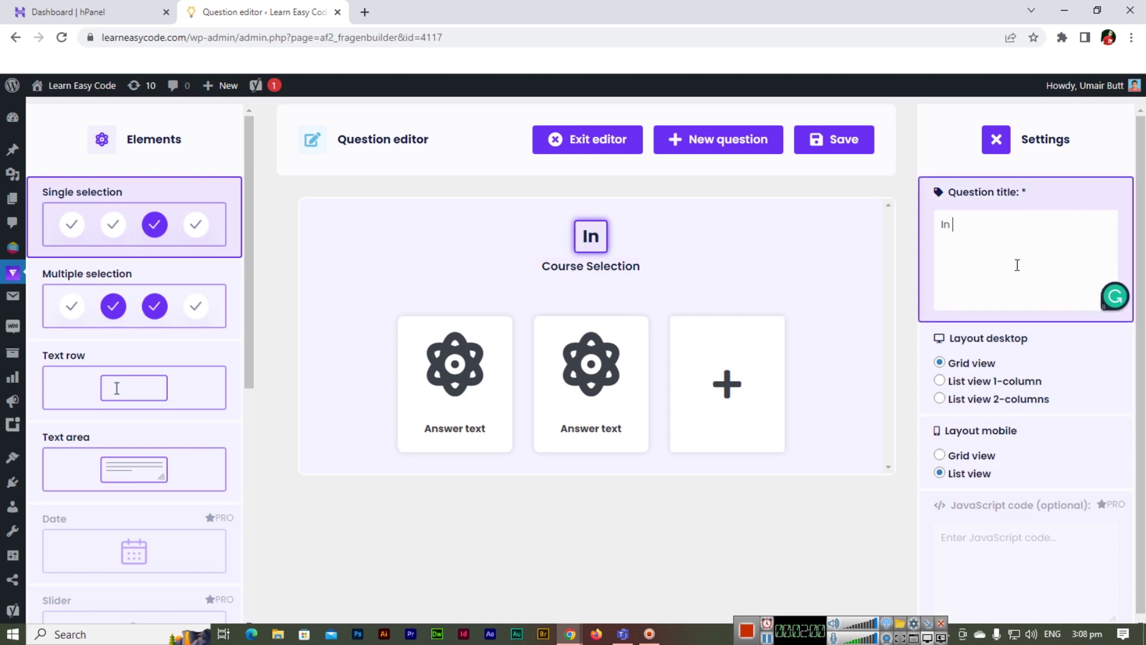
text(which Cours)
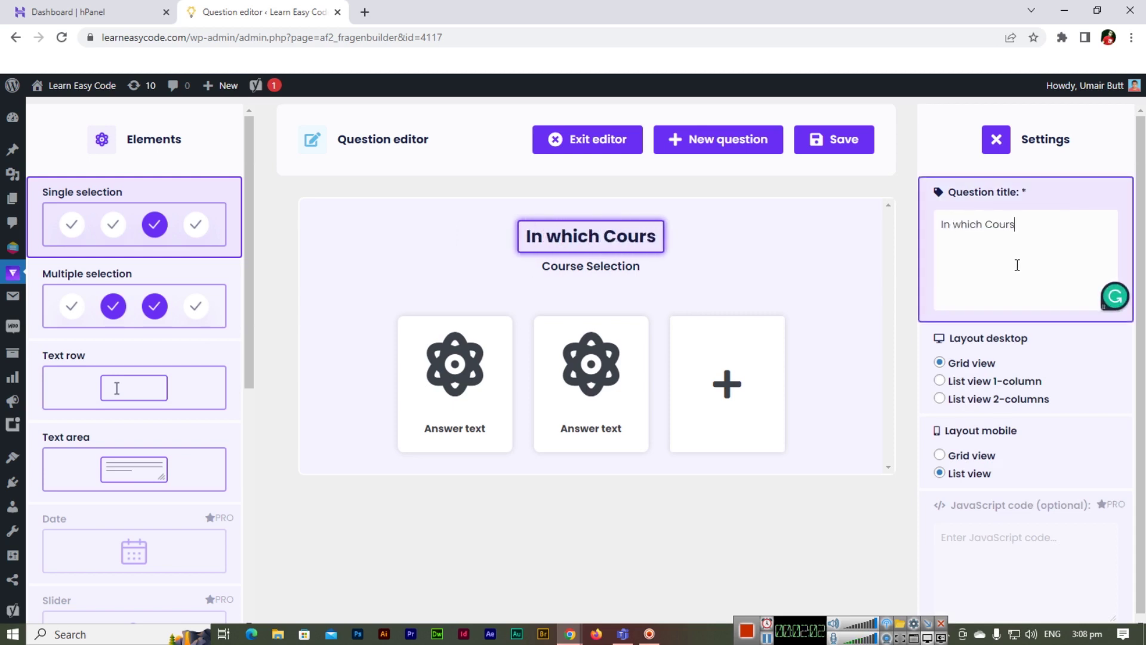
text(e you want to Enroll?)
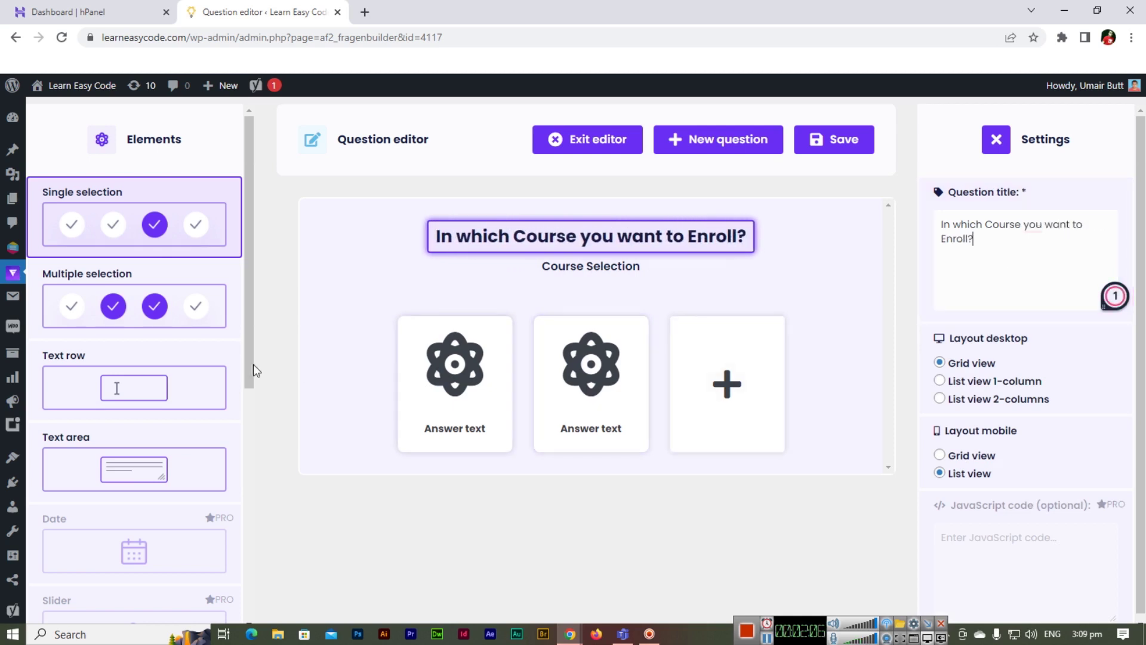
- Rename the first answer card to 'Graphic Designing'
click(456, 387)
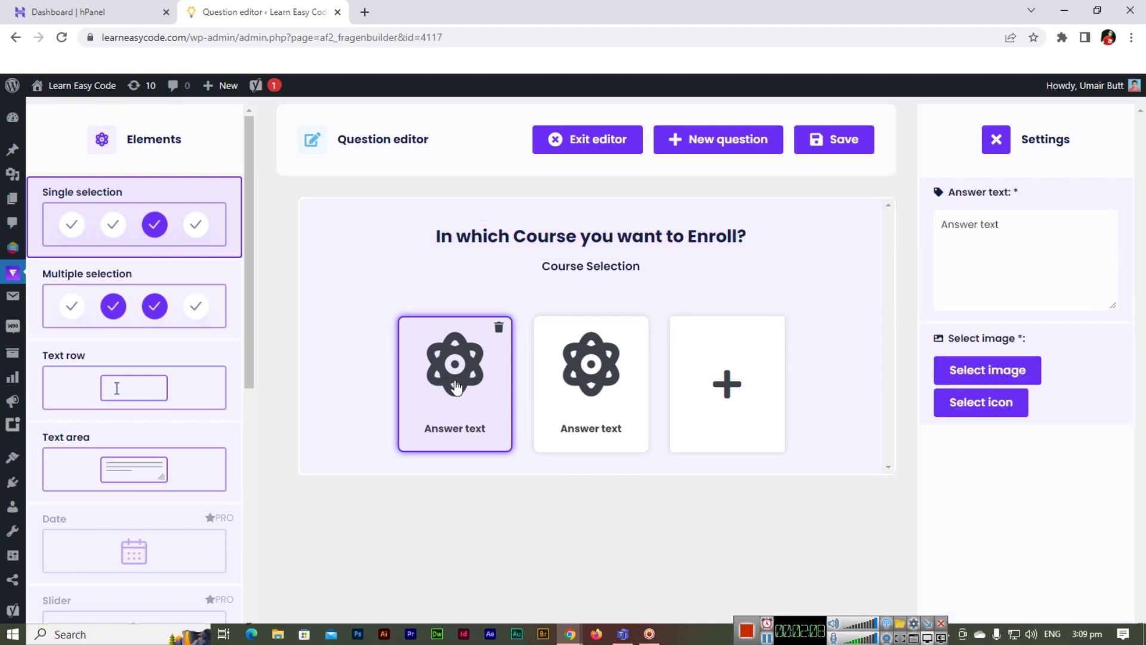
click(1020, 263)
key(ctrl+a)
text(Graphic D)
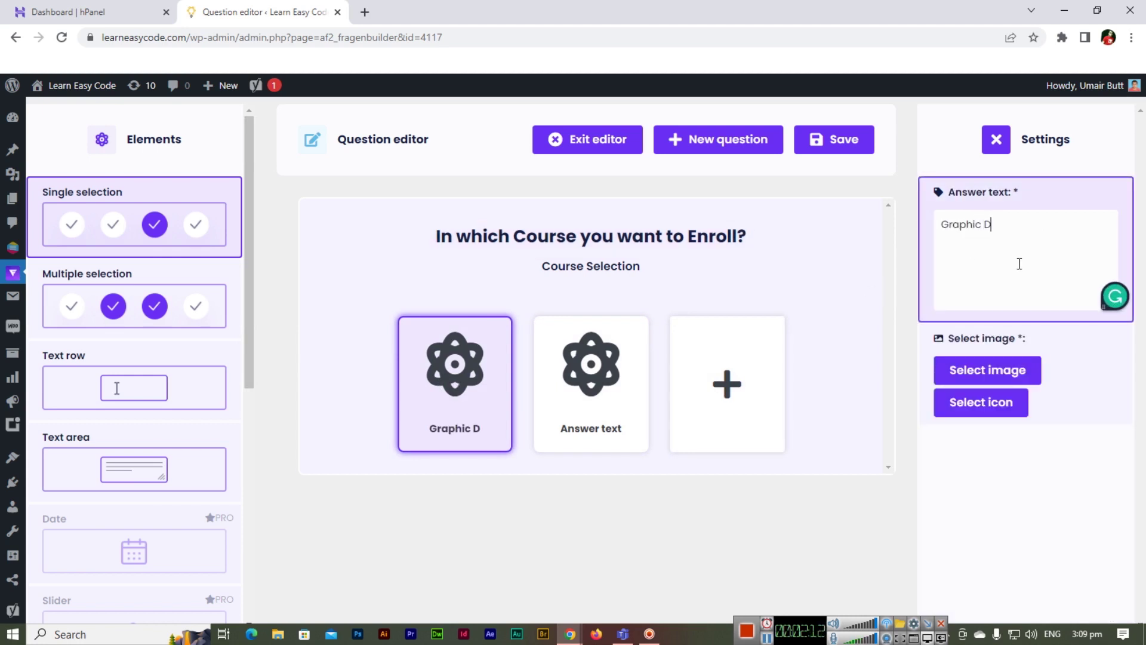
text(esigning)
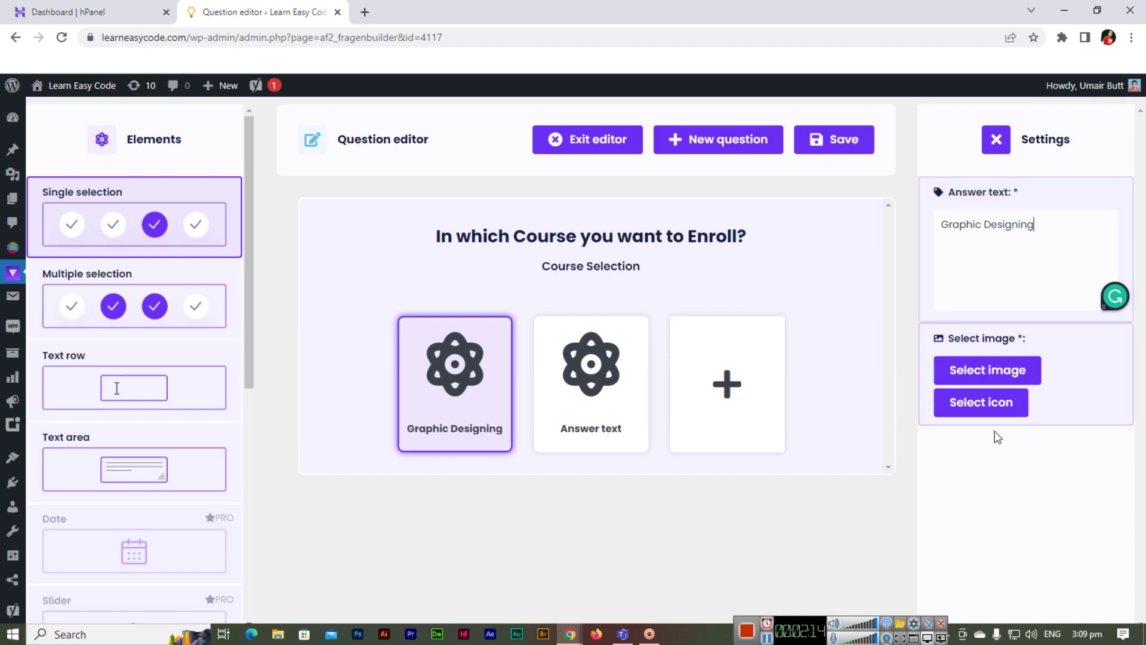
- Give Graphic Designing the desktop monitor icon found by searching 'des'
click(981, 402)
scroll(523, 370, down, 10)
scroll(510, 392, down, 5)
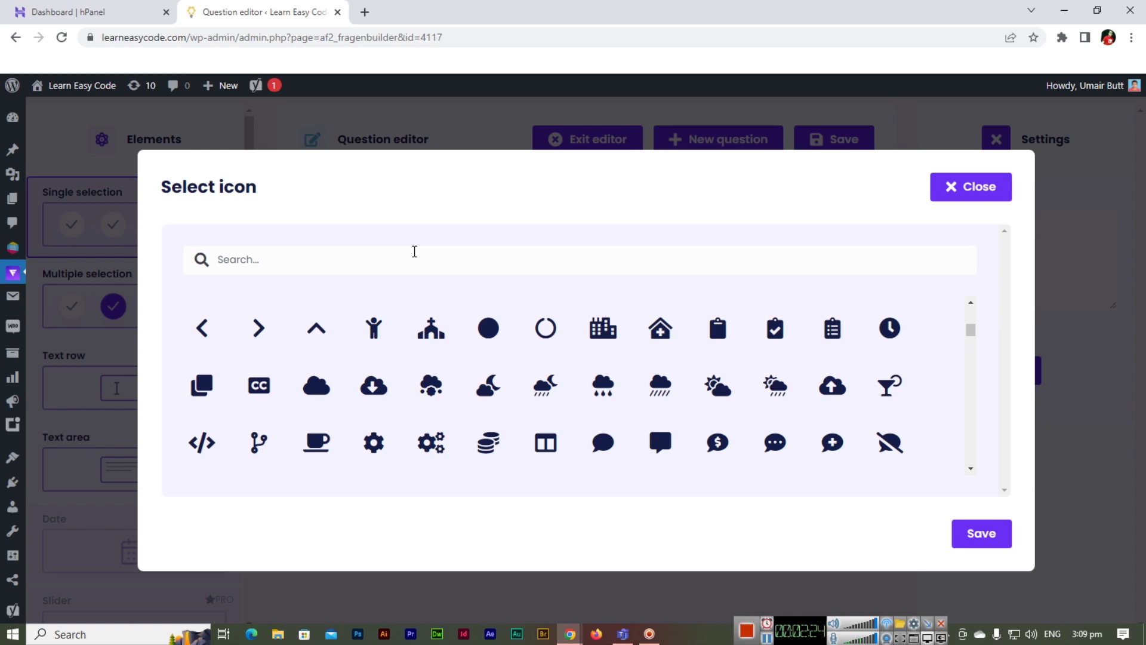
click(414, 252)
text(cloud)
key(ctrl+a)
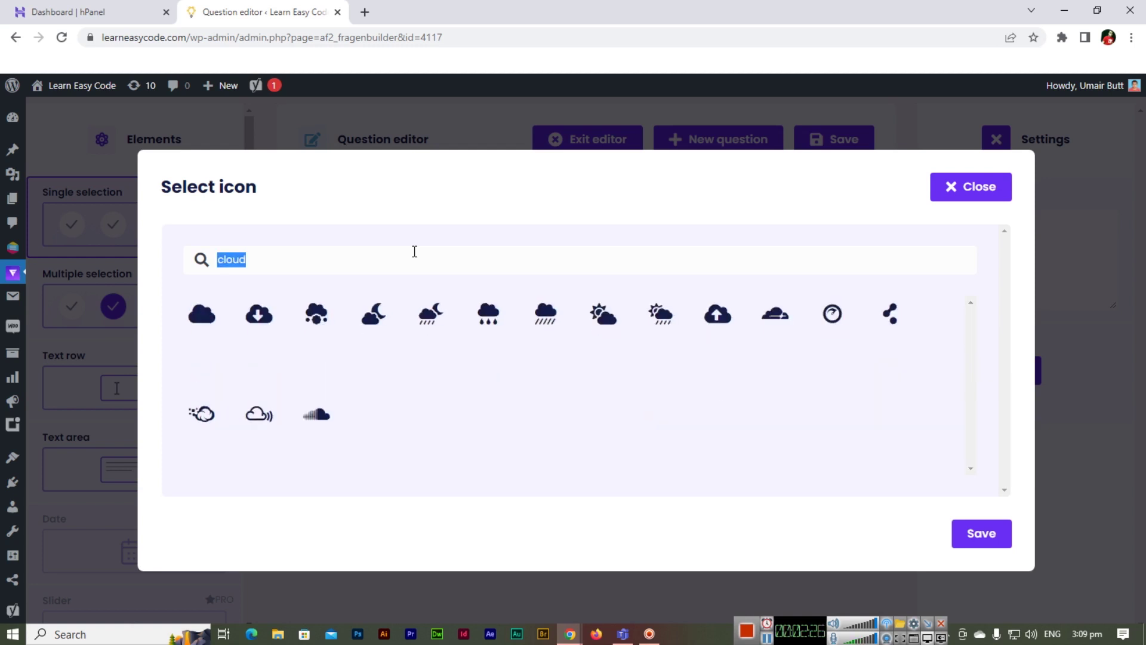
text(des)
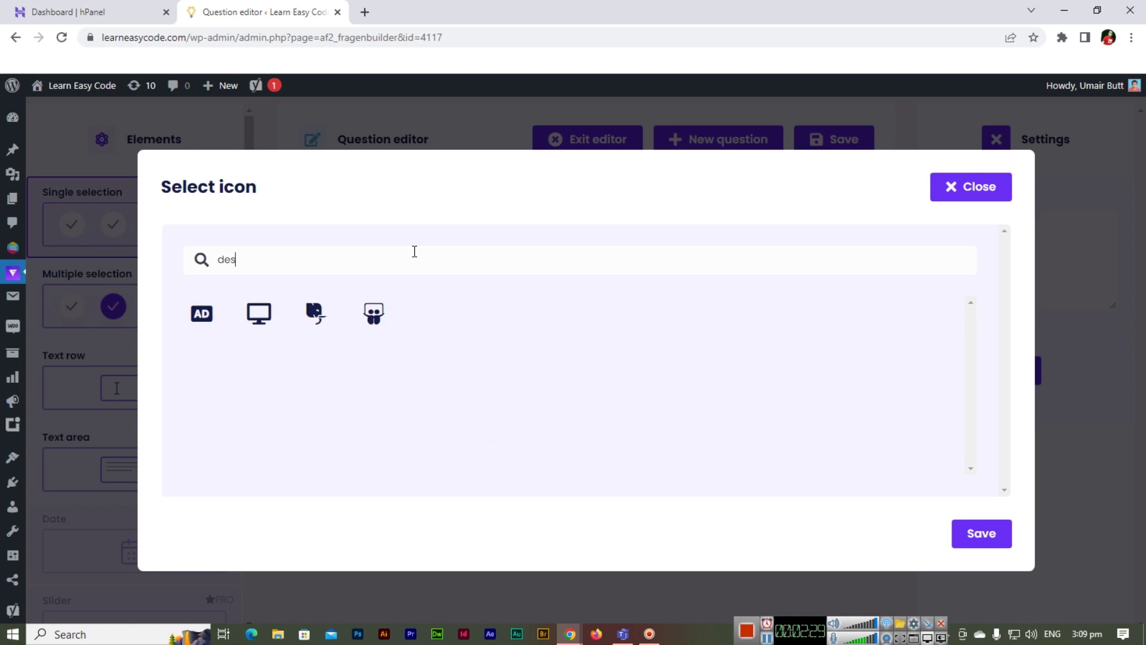
click(260, 316)
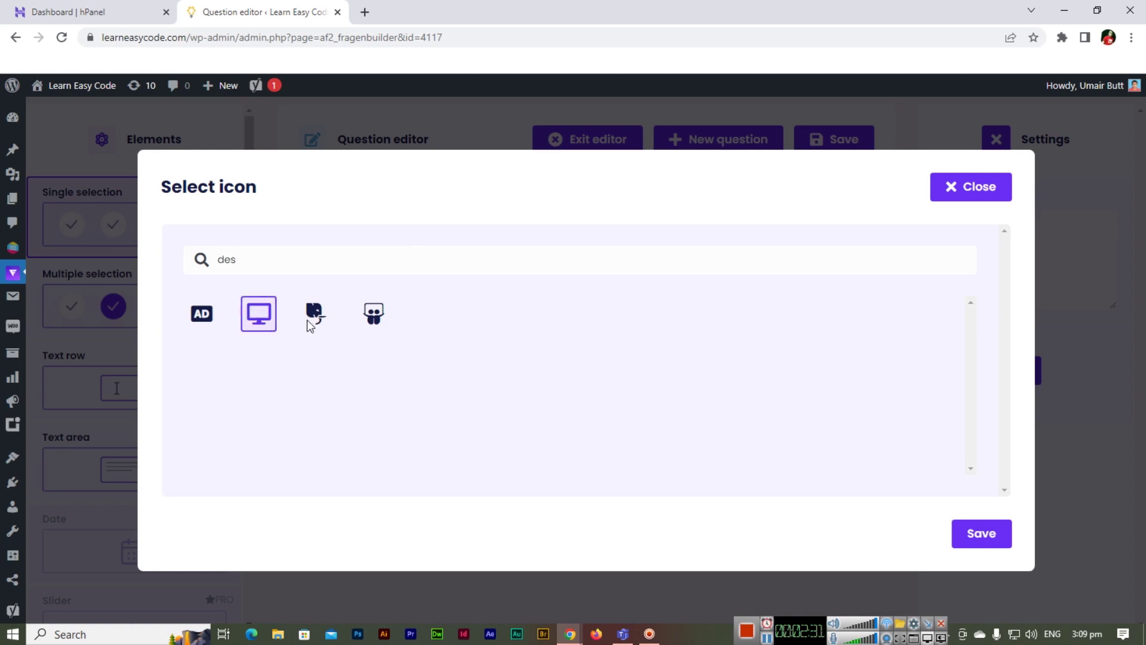
click(979, 534)
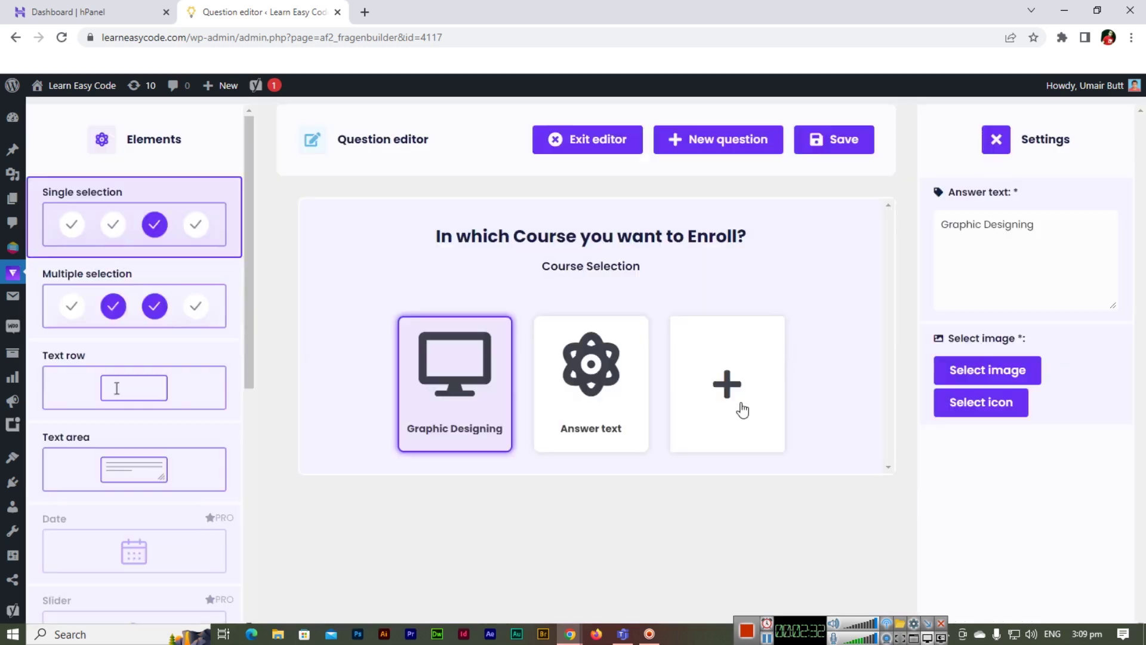
- Rename the second answer card to 'Web Development'
click(617, 382)
click(1013, 266)
key(ctrl+a)
text(Web Development)
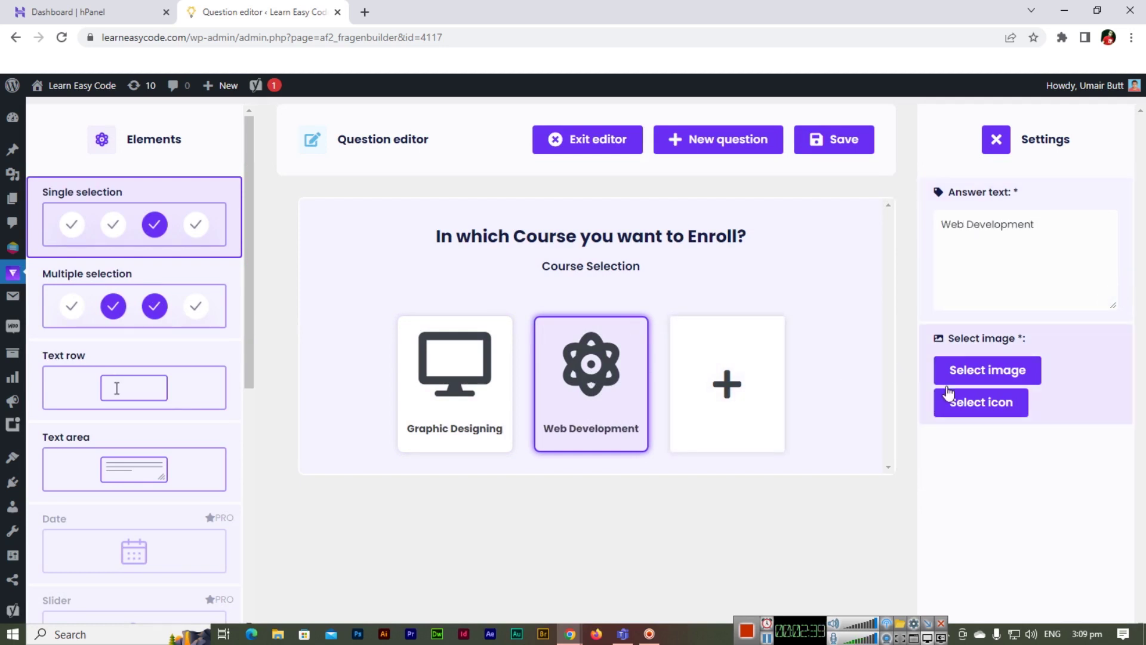
- Give Web Development the laptop-code icon found by searching 'lap'
click(985, 403)
scroll(493, 338, down, 8)
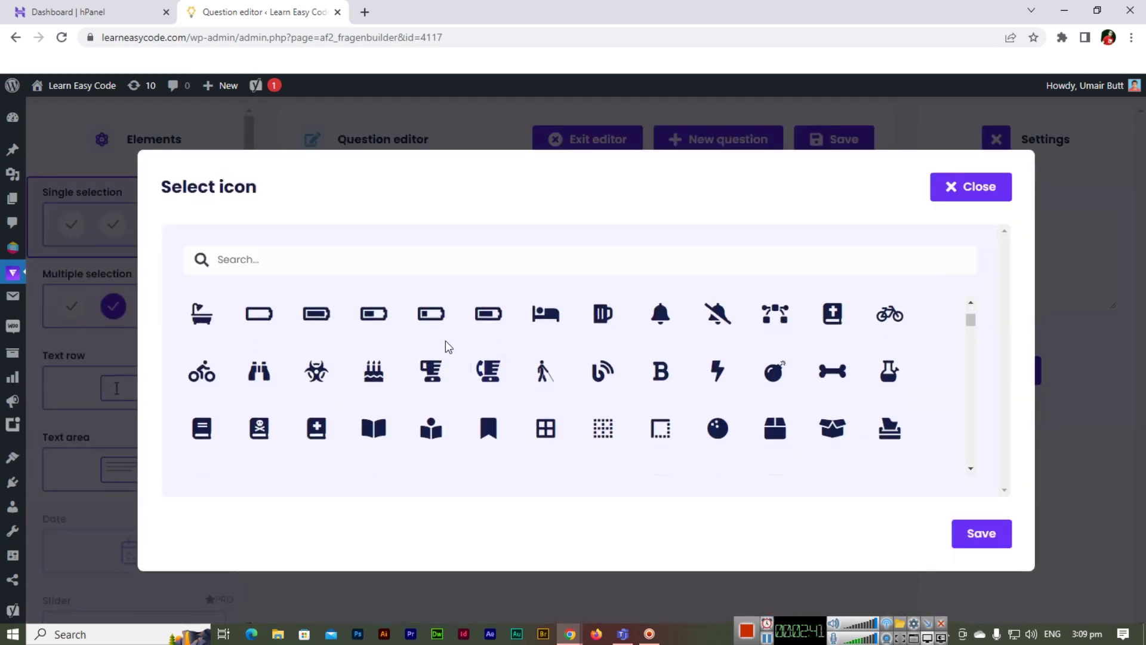
click(376, 263)
text(mon)
key(ctrl+a)
text(lc)
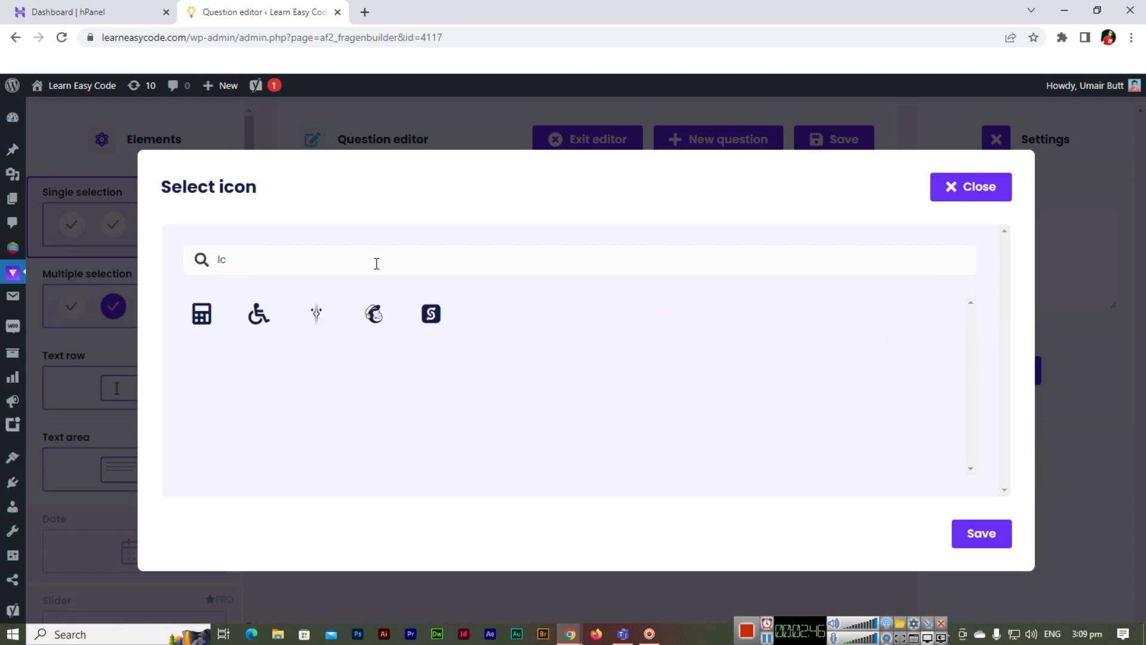
key(ctrl+a)
text(compu)
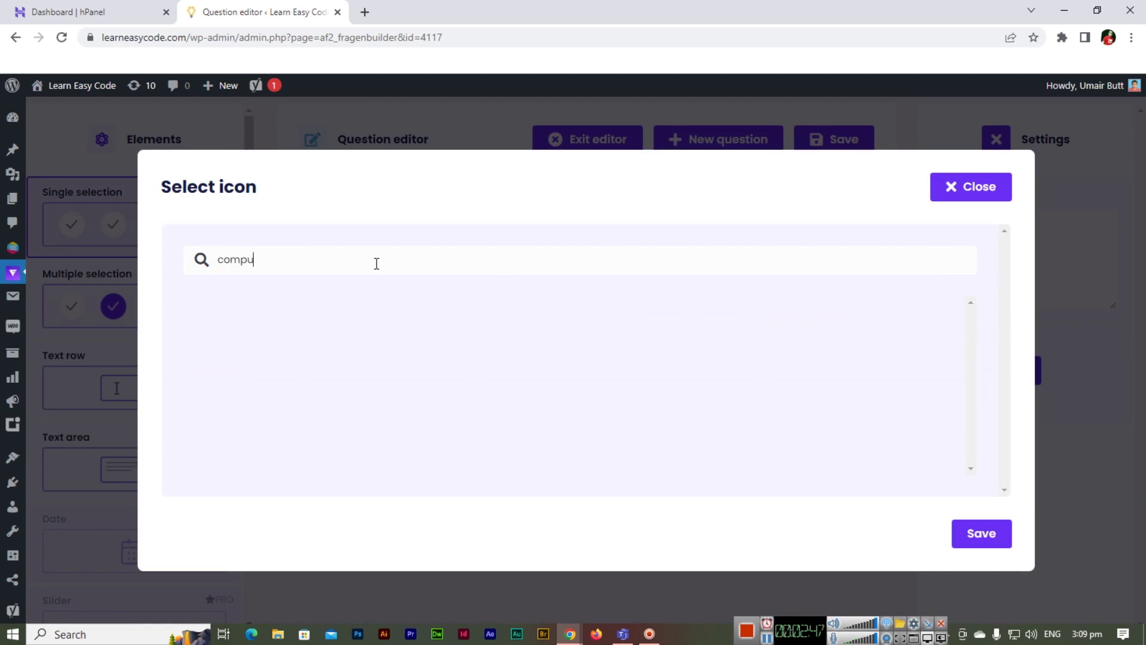
key(ctrl+a)
text(lap)
key(BackSpace)
text(p)
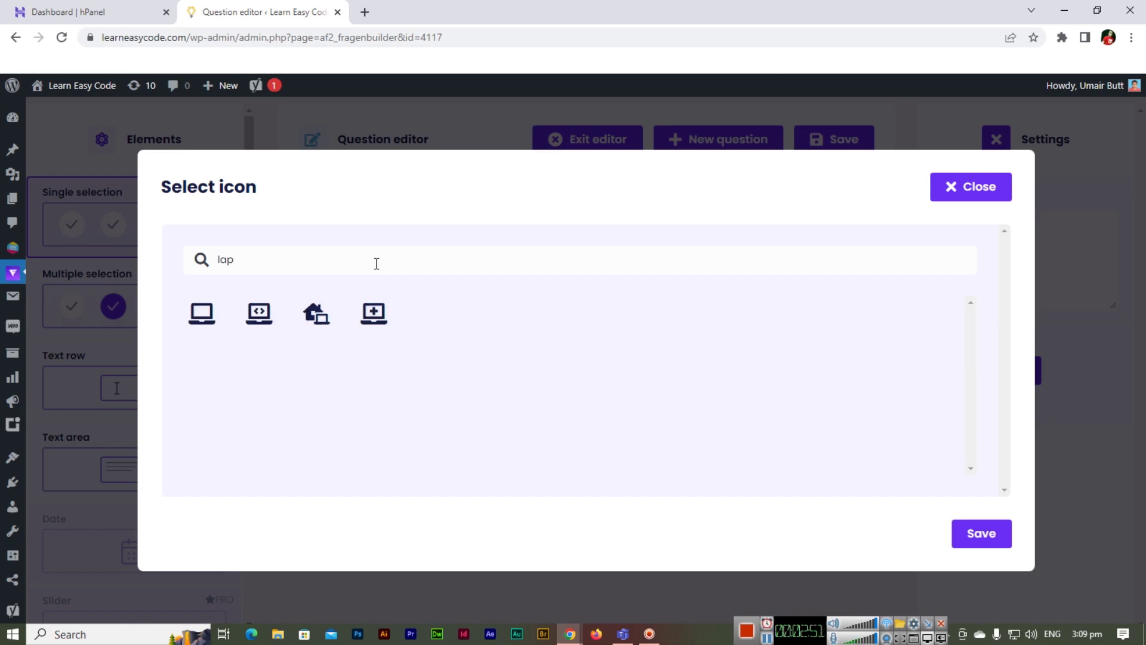
click(255, 326)
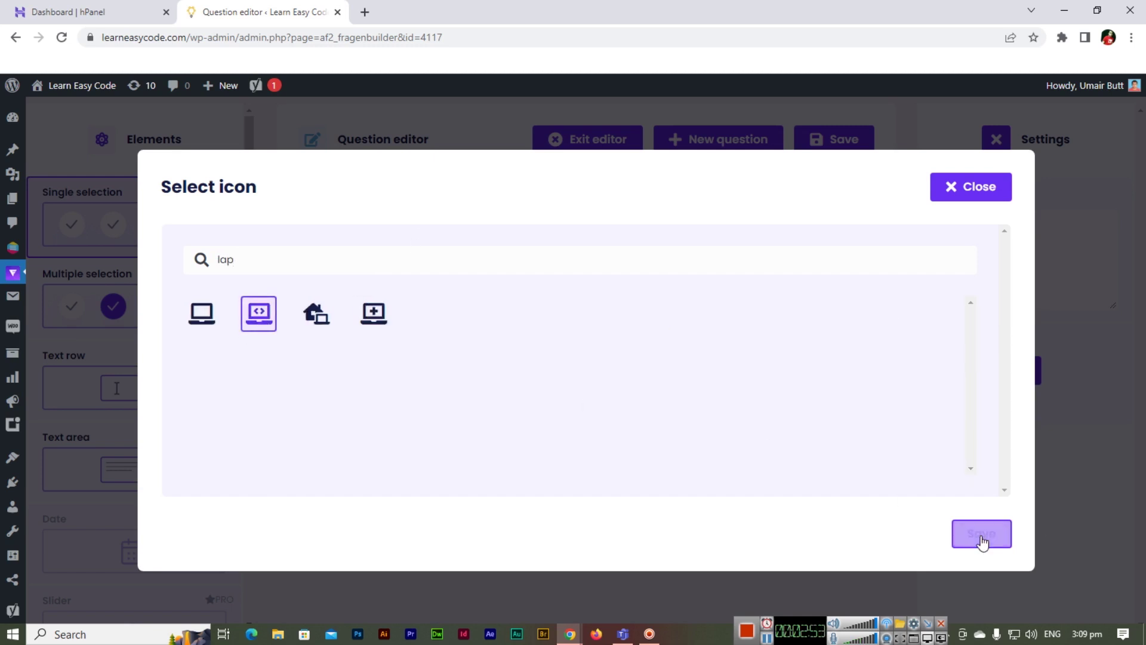
click(980, 538)
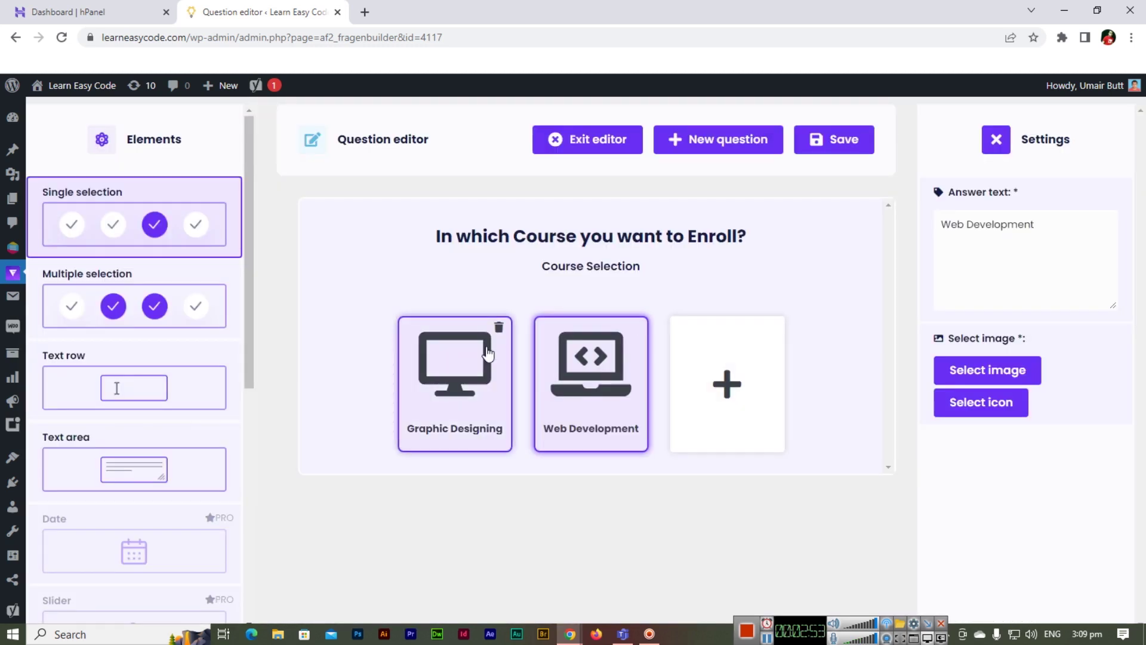
- Add a third answer card labelled 'Video Editing'
click(733, 394)
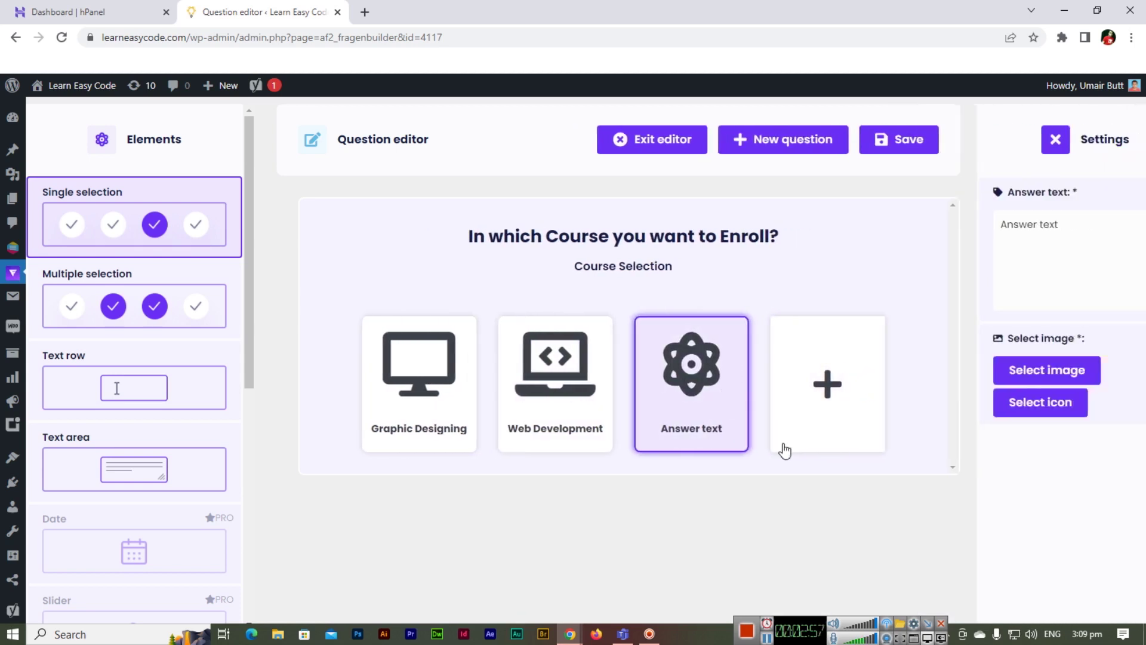
key(ctrl+a)
text(Video Edi)
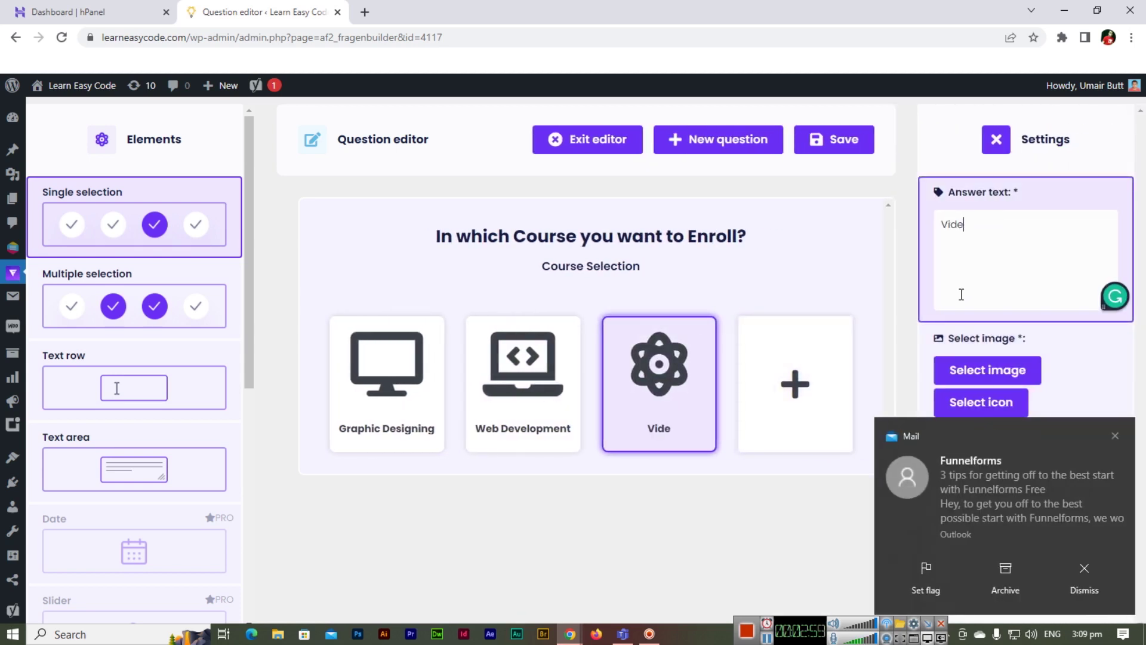
text(t)
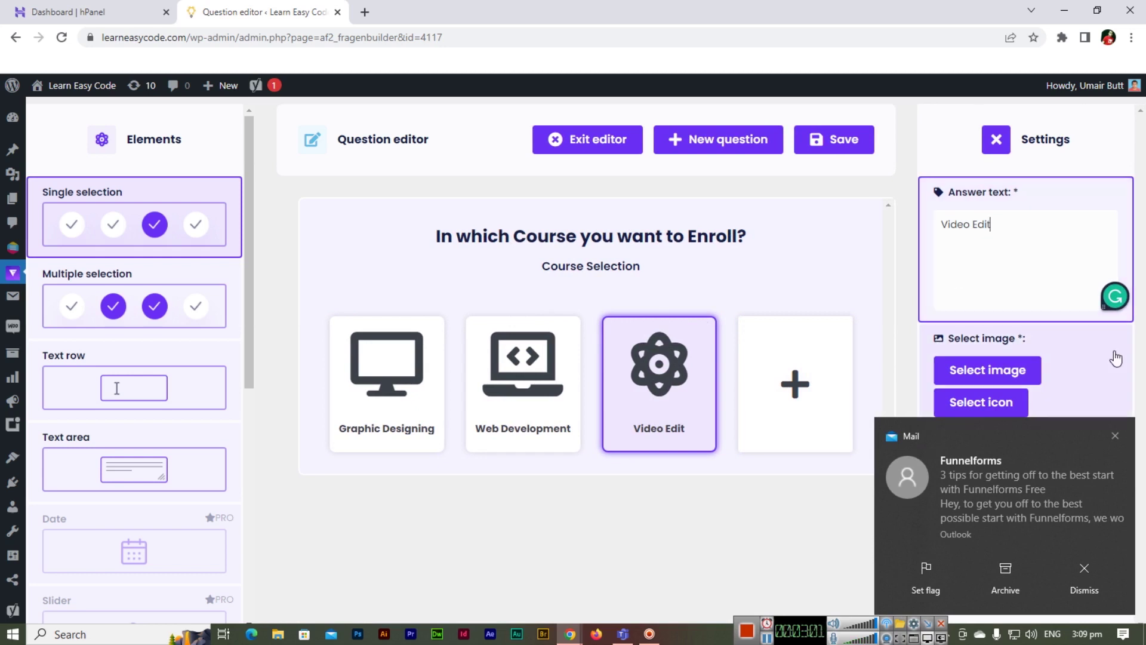
click(1116, 436)
text(ing)
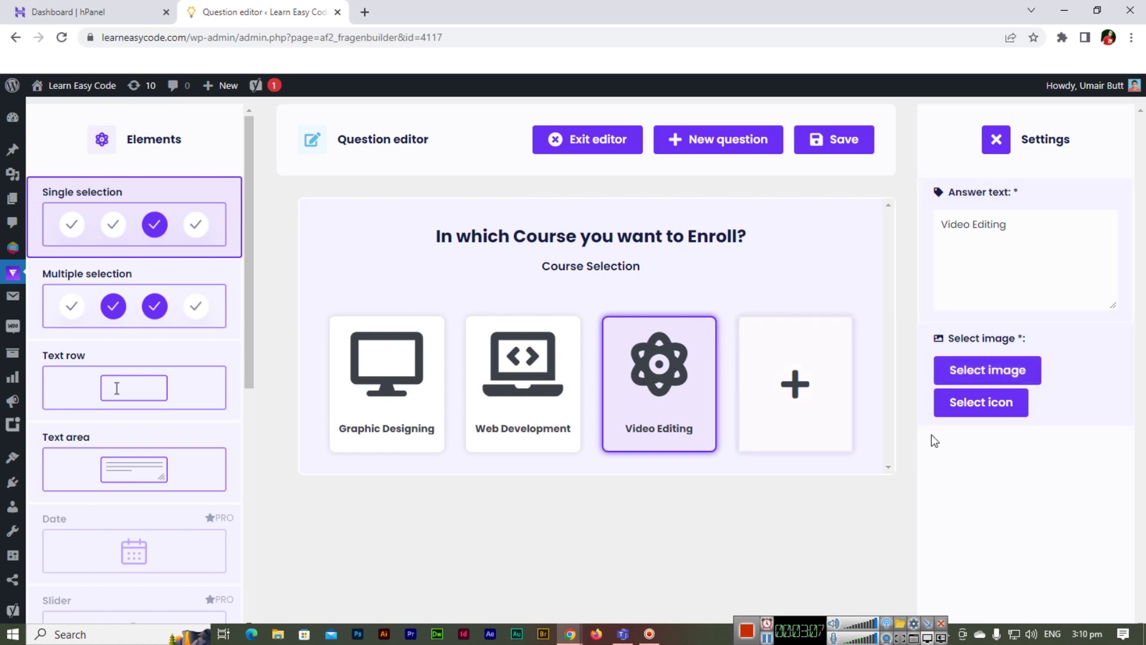
- Give Video Editing the video-camera icon found by searching 'vide'
click(992, 400)
scroll(597, 382, down, 5)
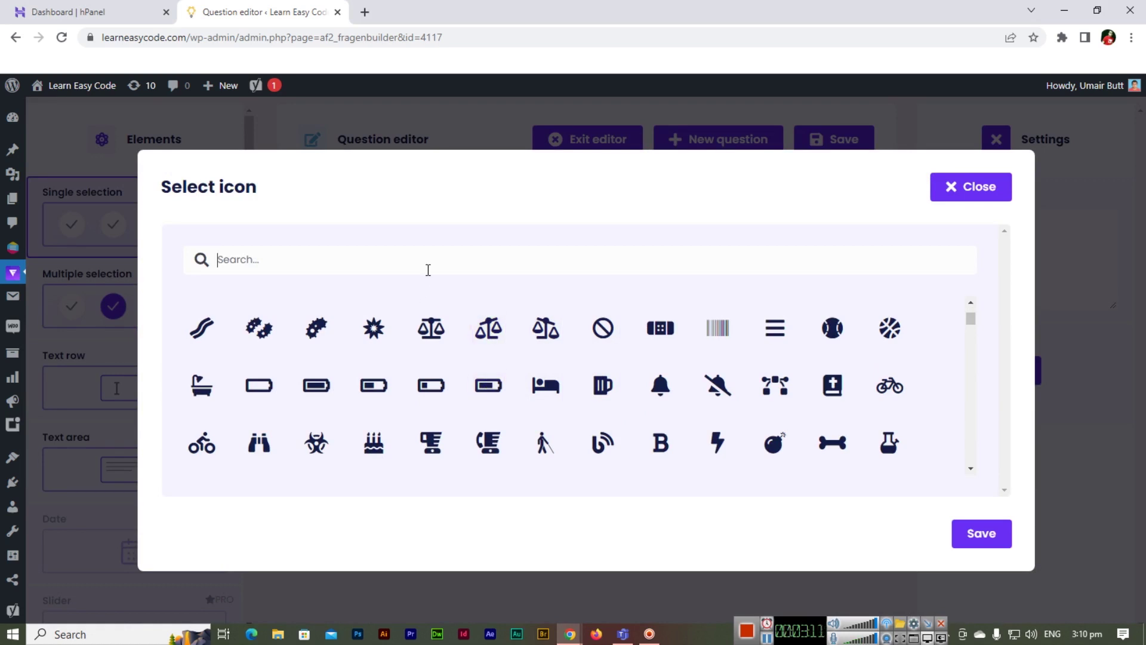
text(vide)
click(382, 316)
click(983, 534)
mouse_move(691, 328)
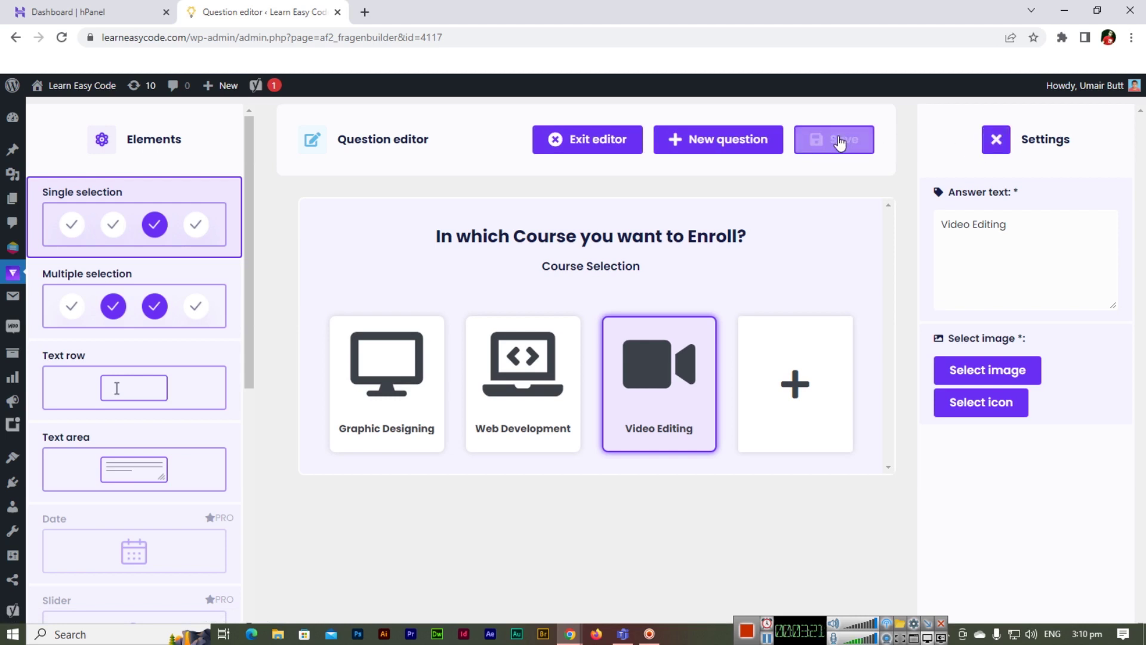
- Save the course question and start a new question from the Questions list
click(840, 143)
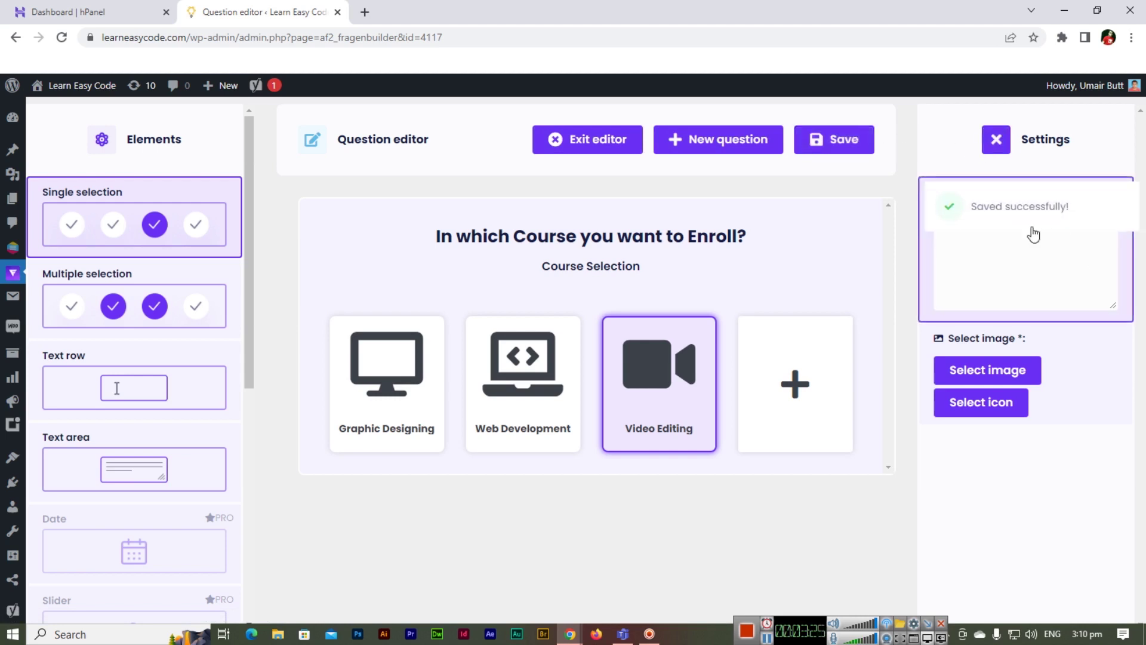
mouse_move(13, 273)
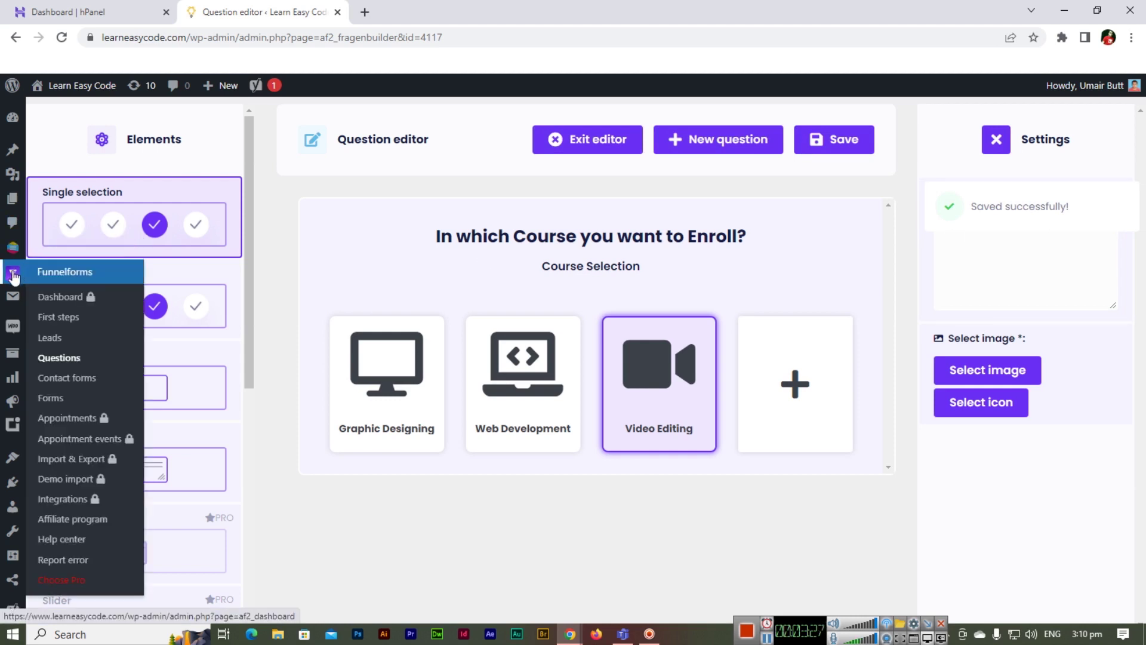
click(69, 364)
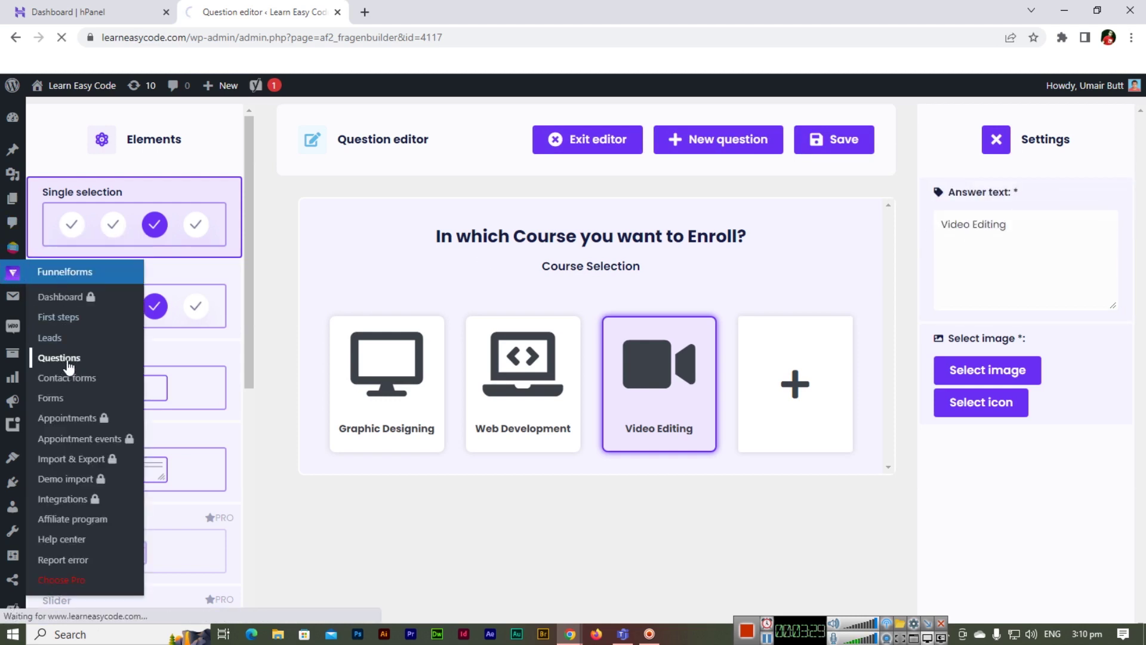
scroll(472, 439, down, 1)
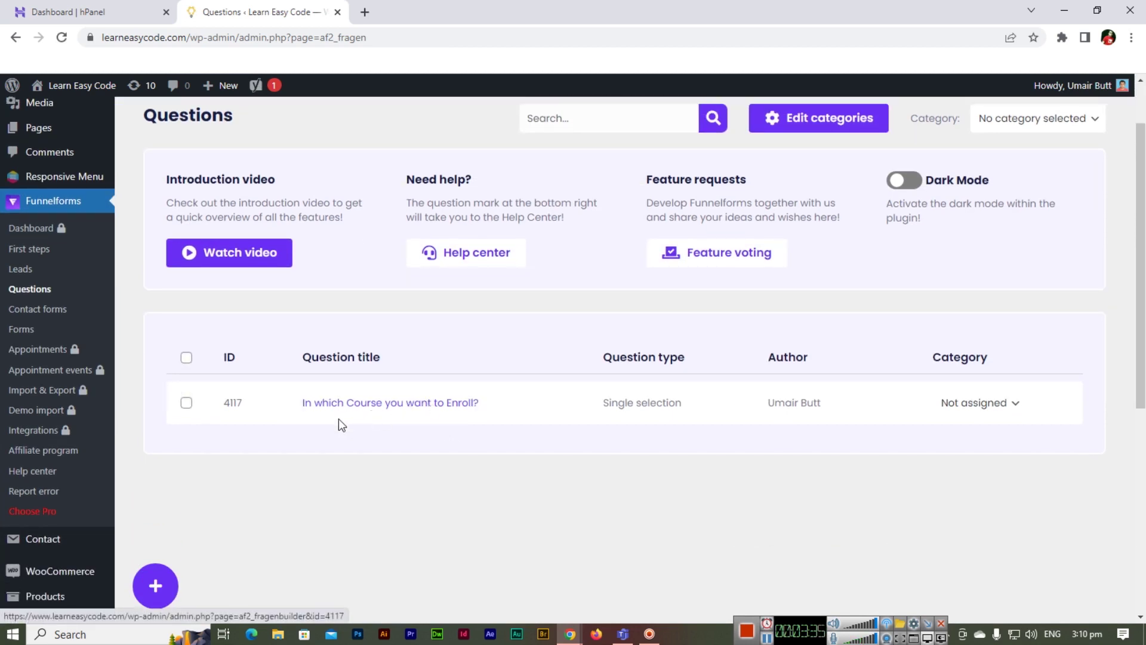
click(156, 594)
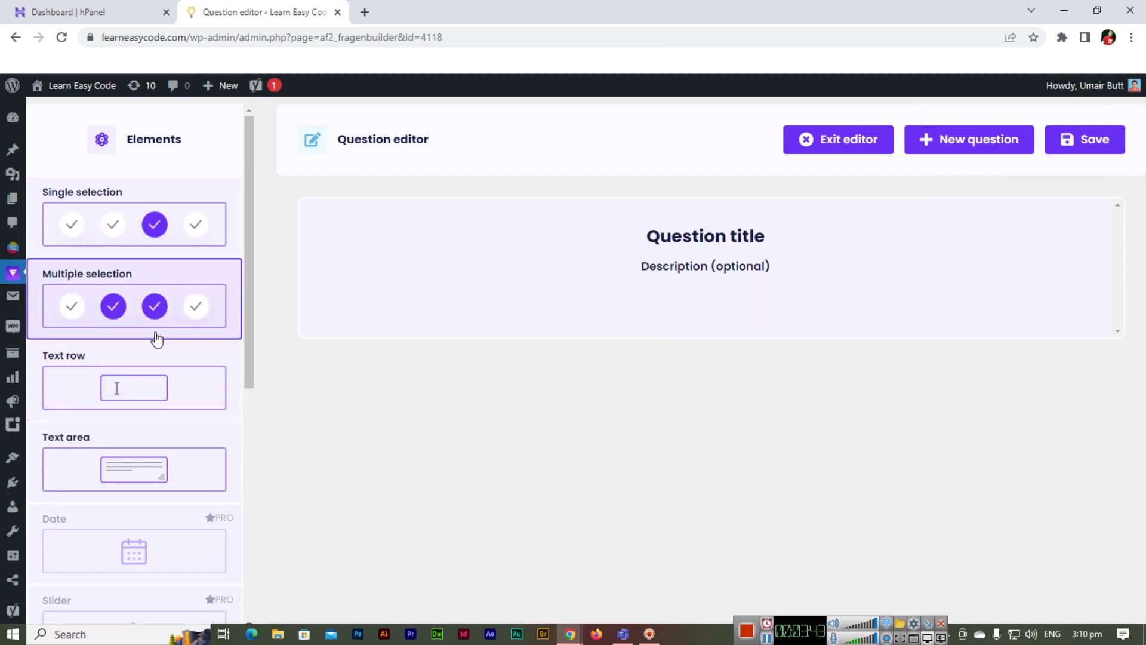
- Title the new question 'What is your Goal to Achieve?' with description 'Type your goal here'
click(705, 235)
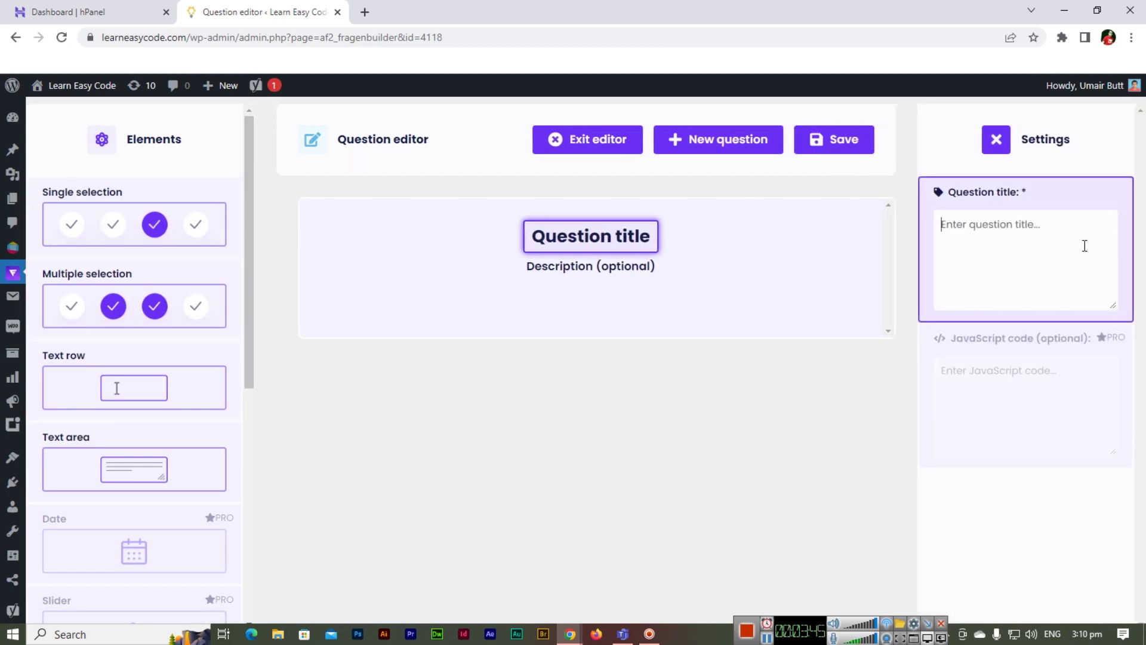
text(W)
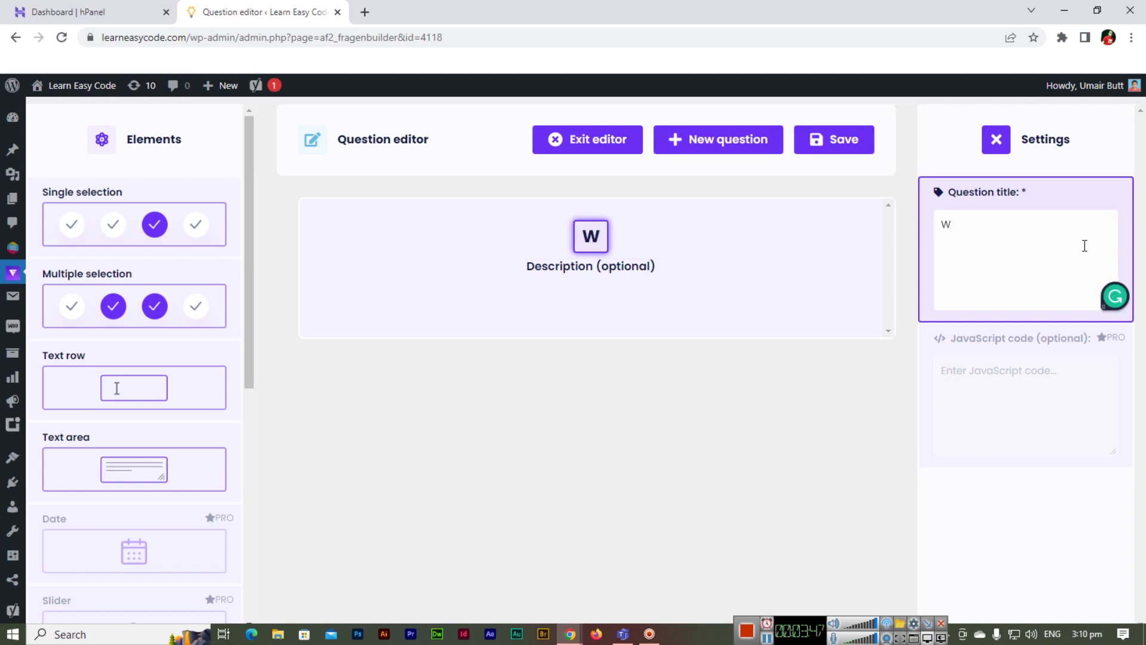
key(BackSpace)
text(Type your)
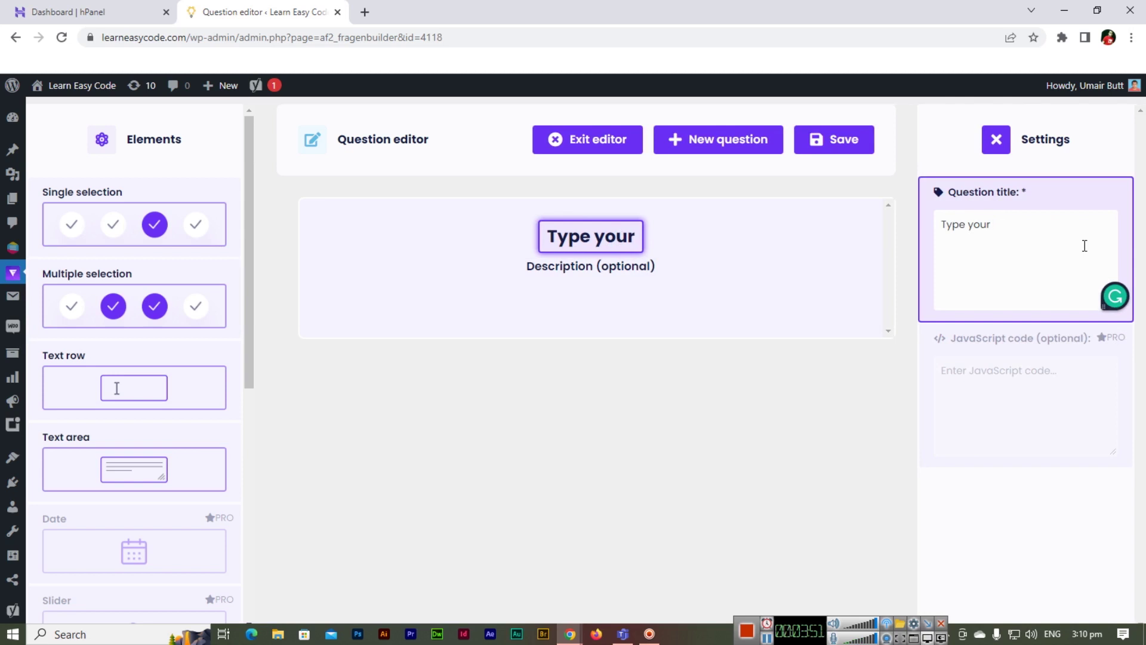
key(ctrl+a)
text(What )
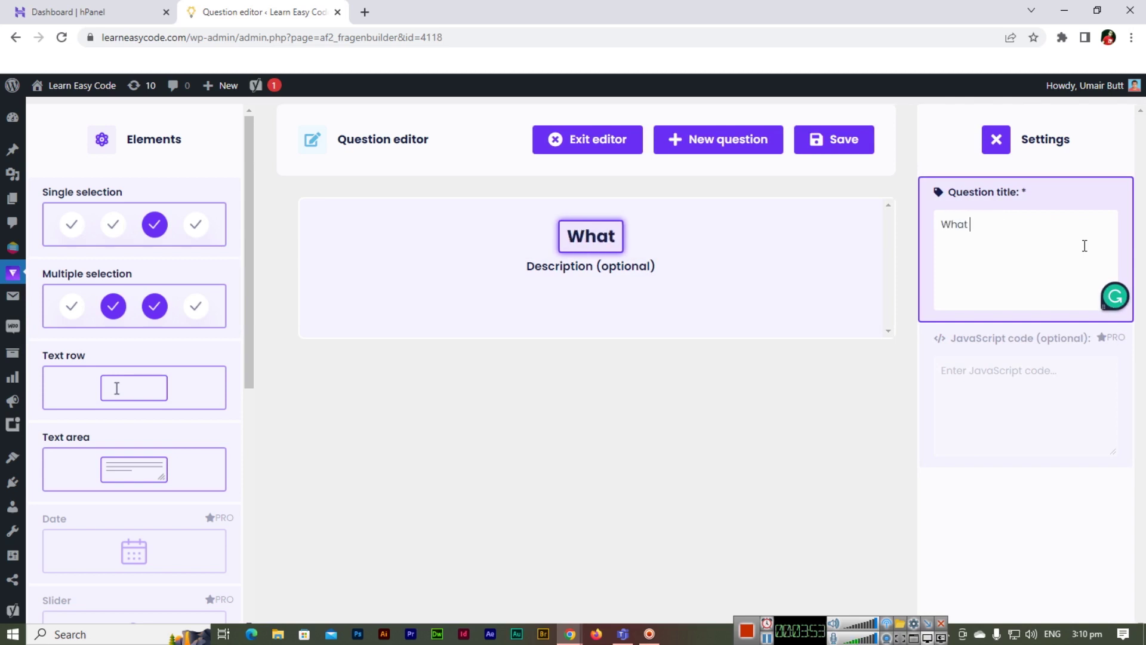
text(is your Goa)
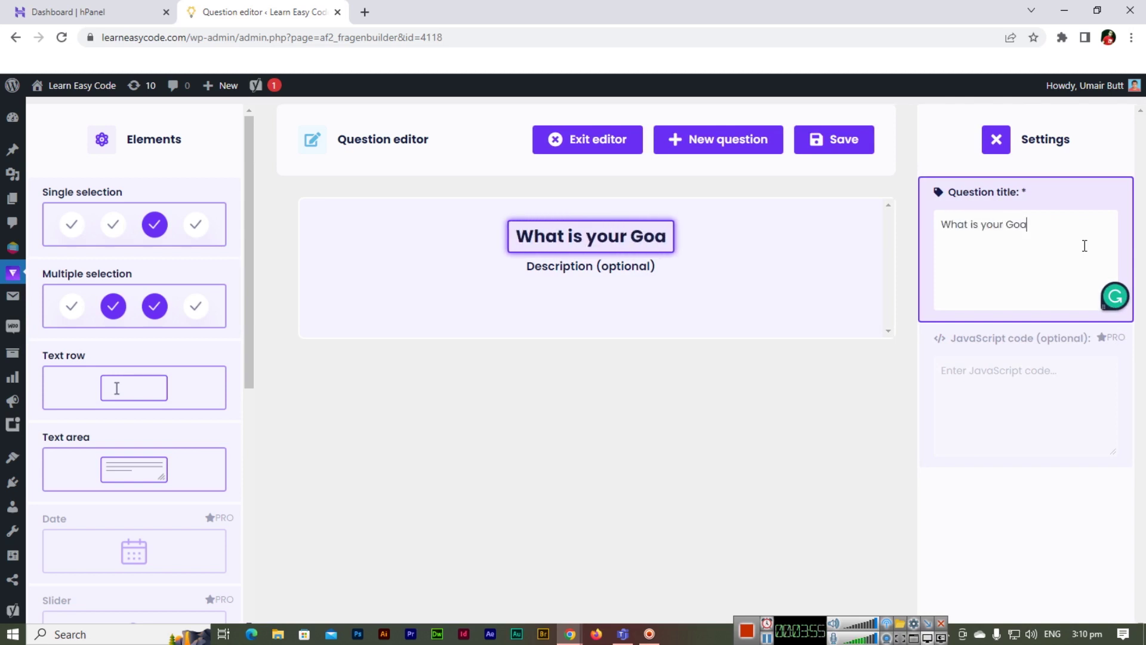
text(l to Achie)
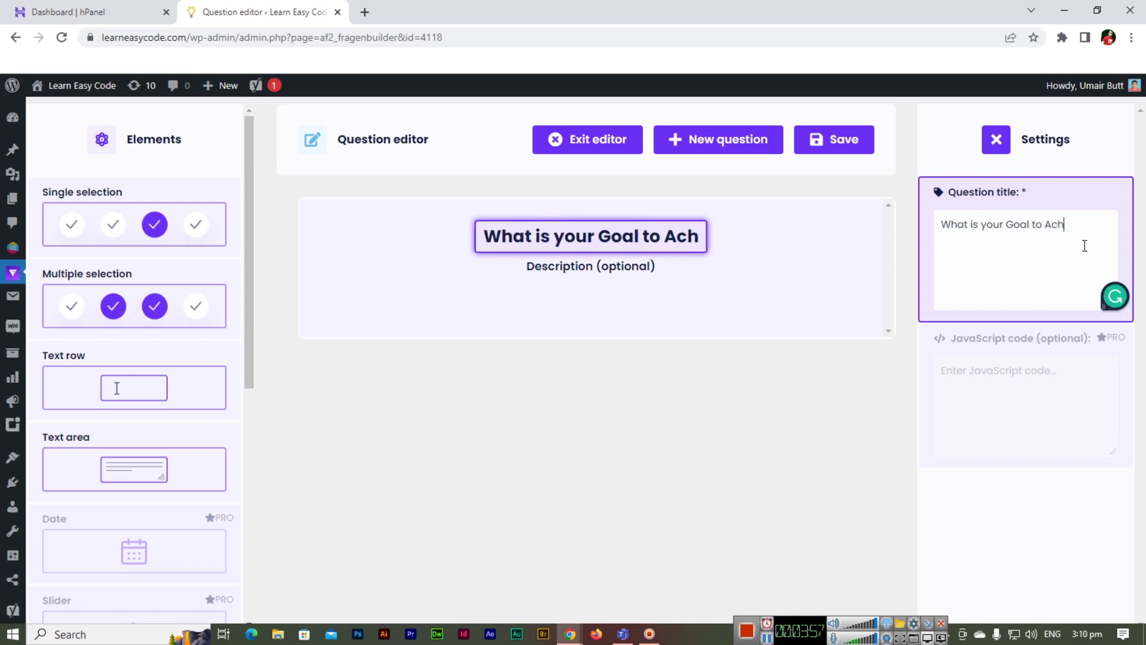
key(BackSpace)
text(ieve?)
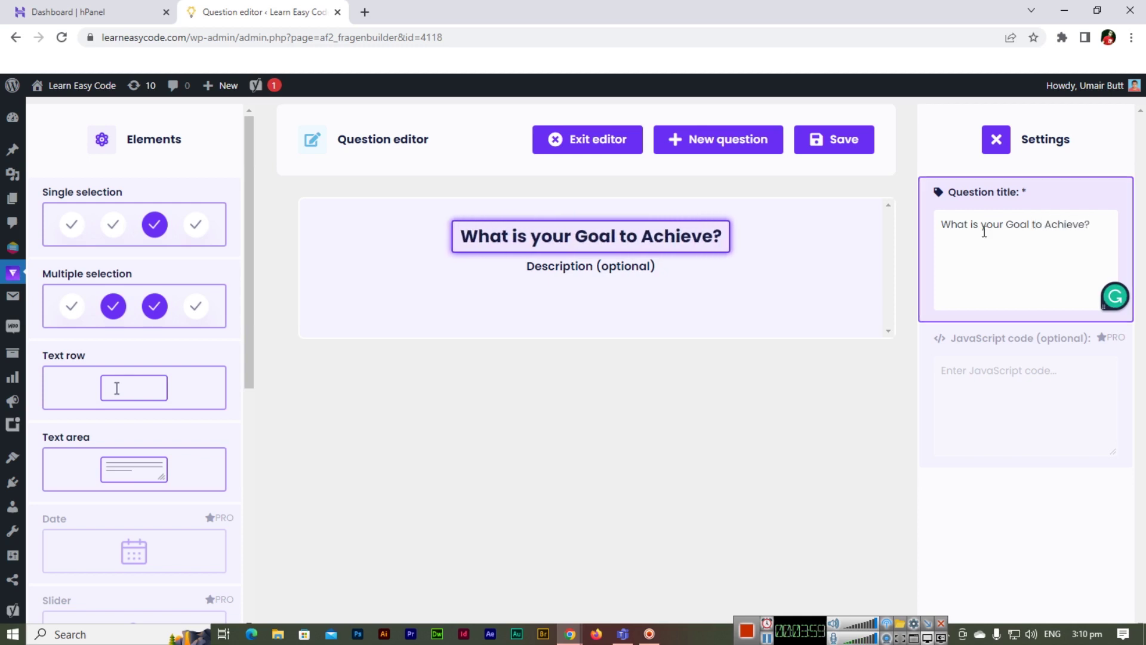
click(598, 266)
text(T)
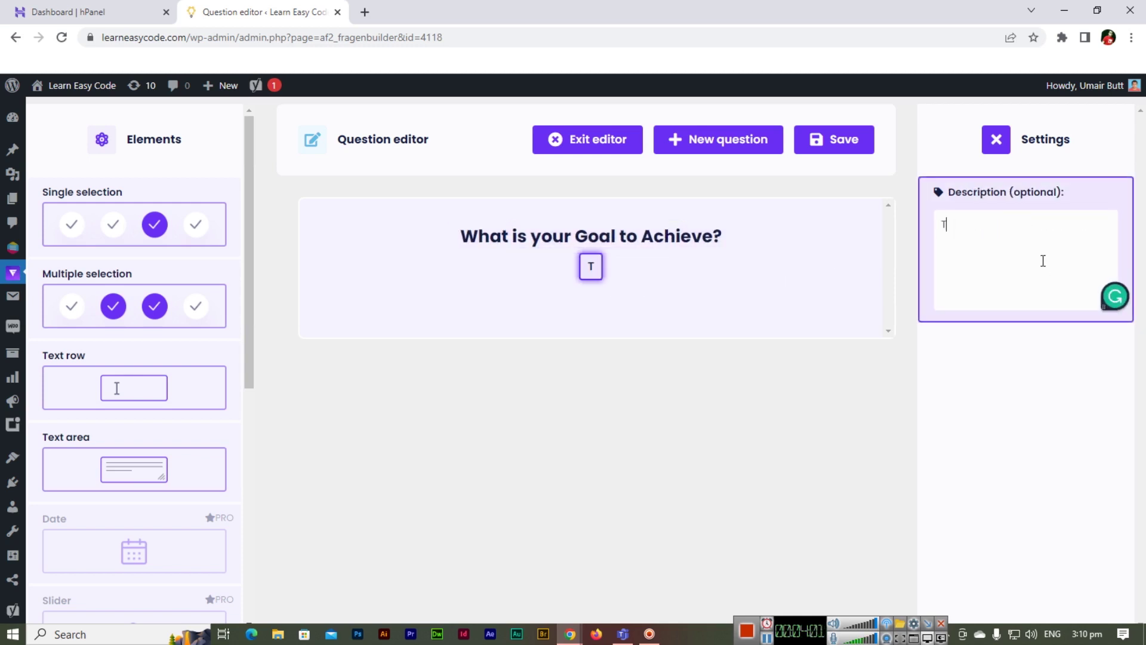
text(ype your)
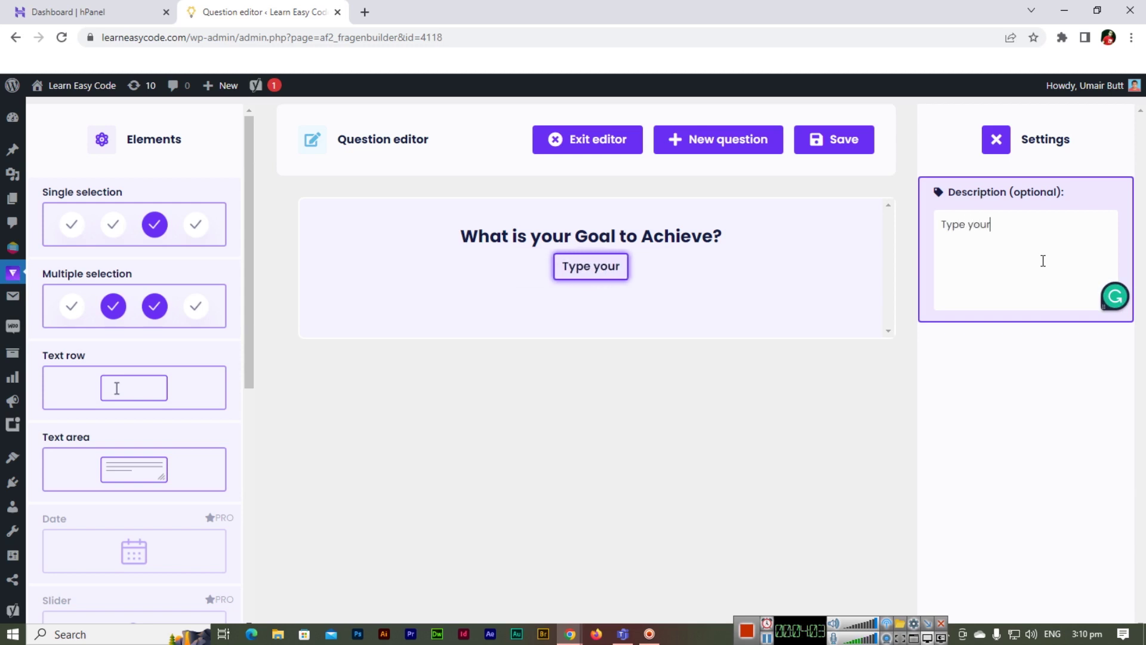
text( goal here)
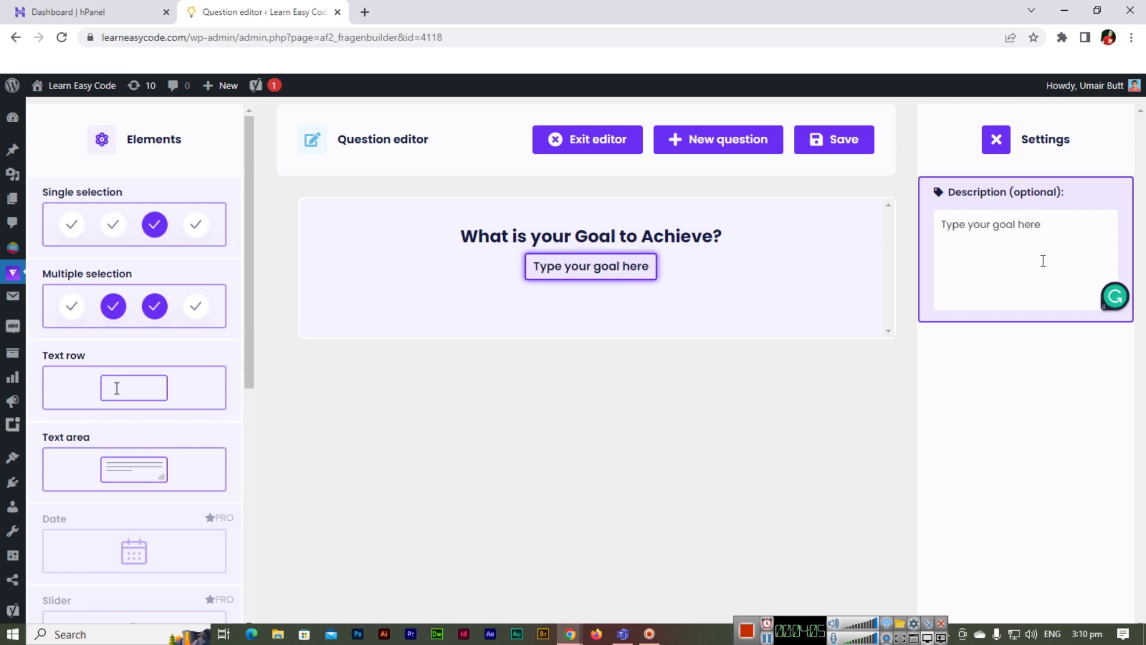
- Add a Text row field to the goal question, view its settings, and save
drag(112, 388, 712, 366)
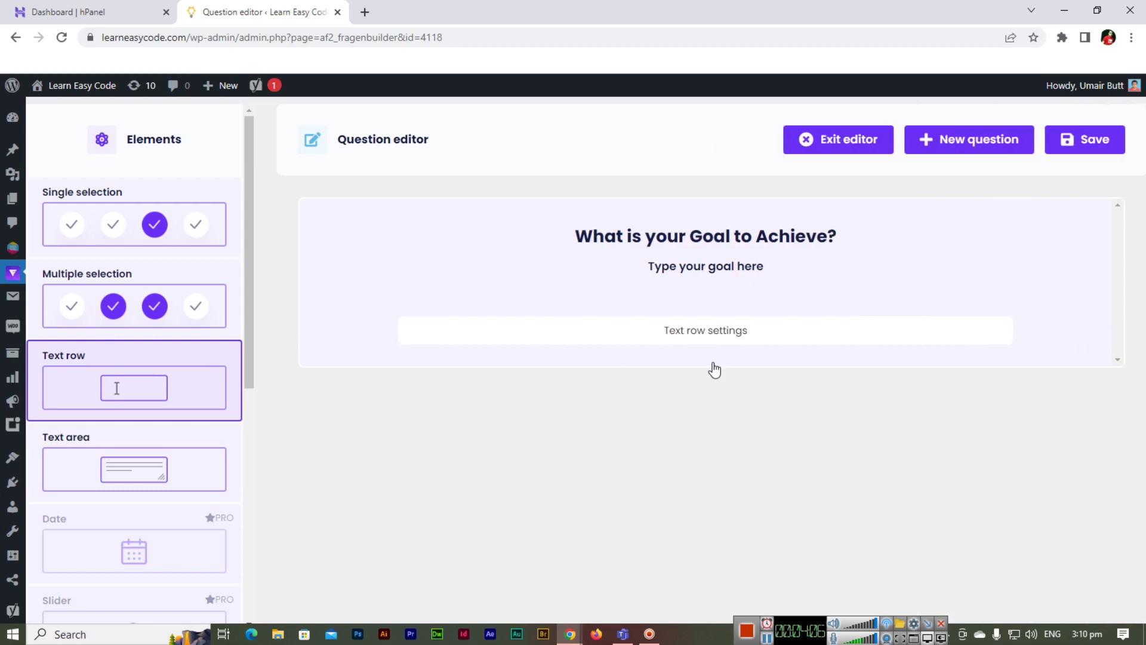
click(741, 338)
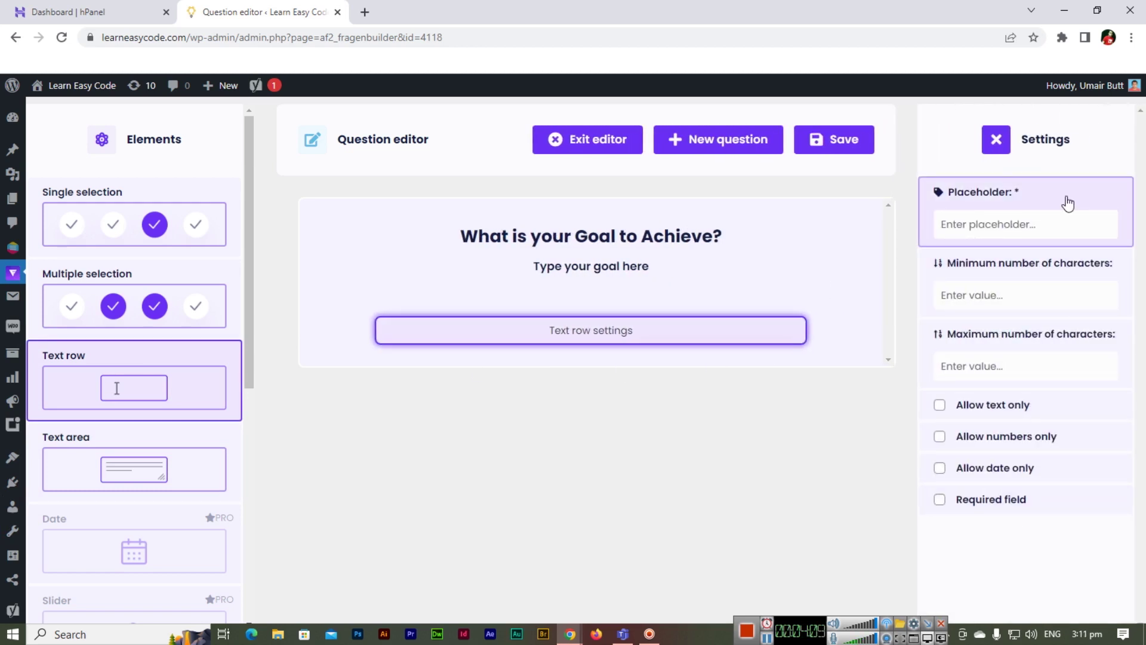
click(827, 139)
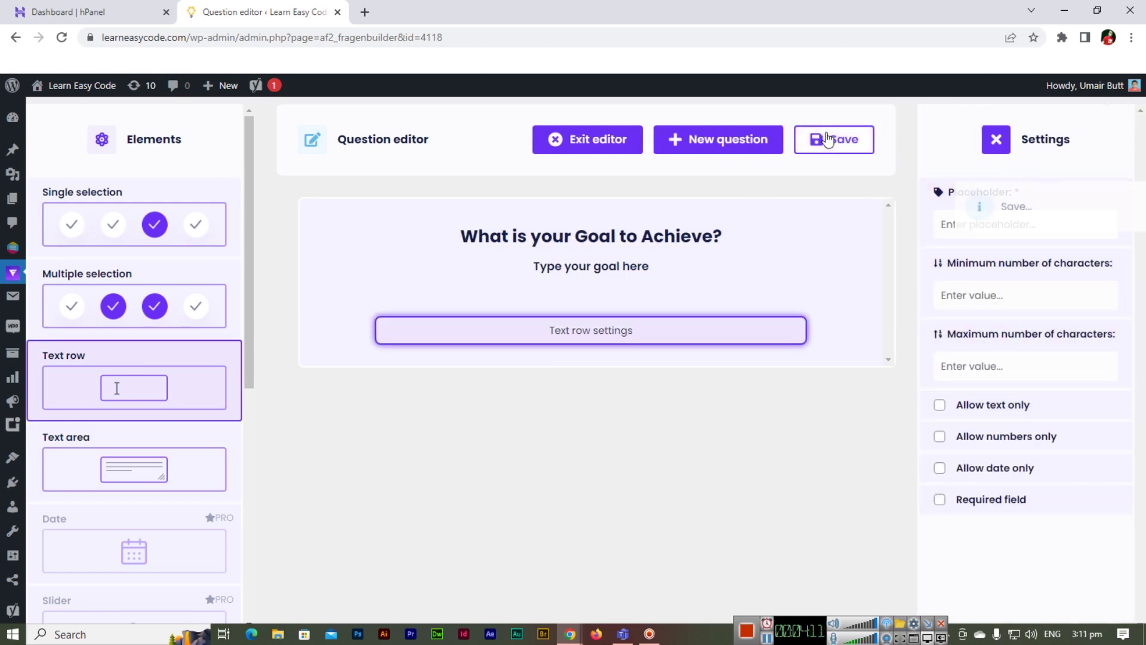
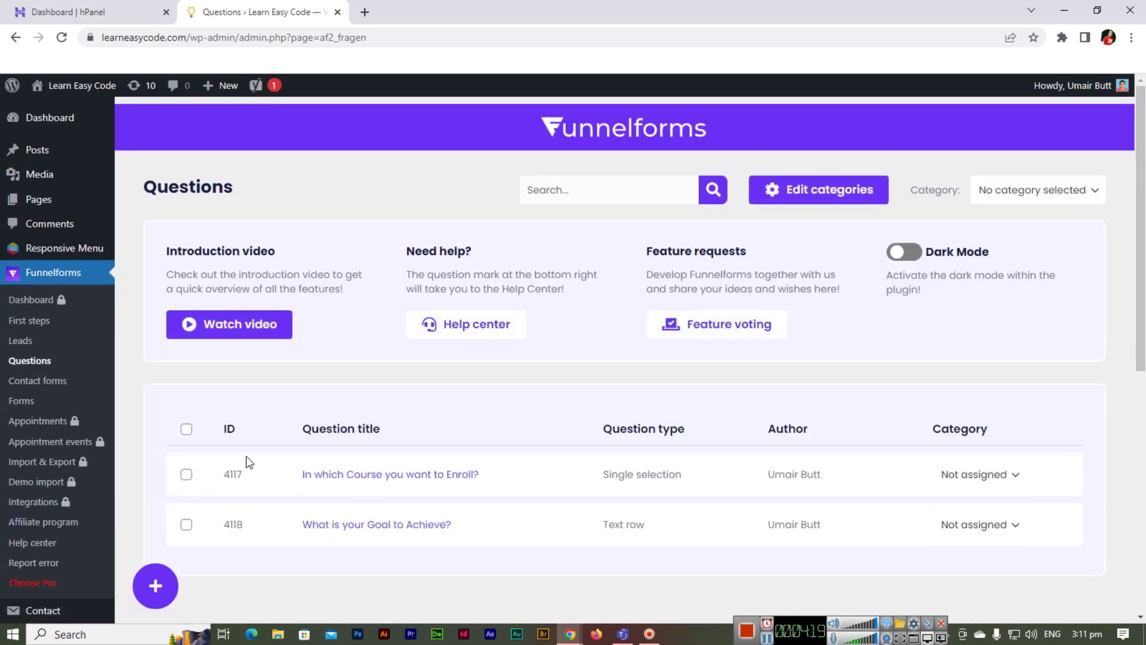
- Create a new contact form with the frontend title 'Learn Easy Code Contact Form'
click(62, 387)
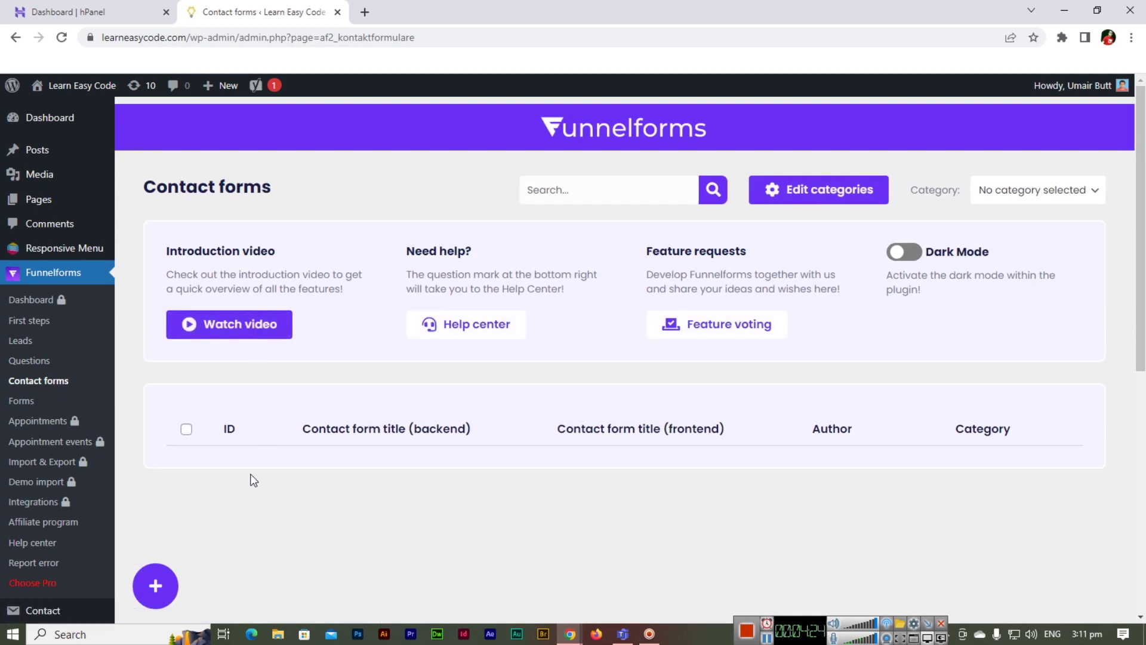
click(156, 590)
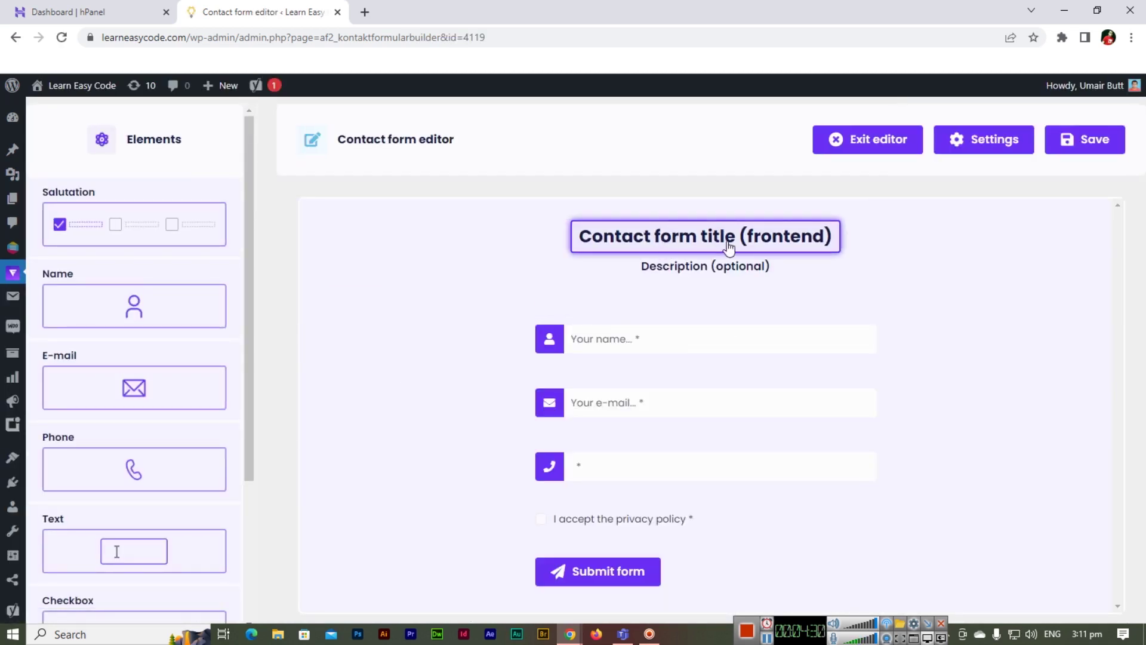
click(728, 247)
click(1000, 235)
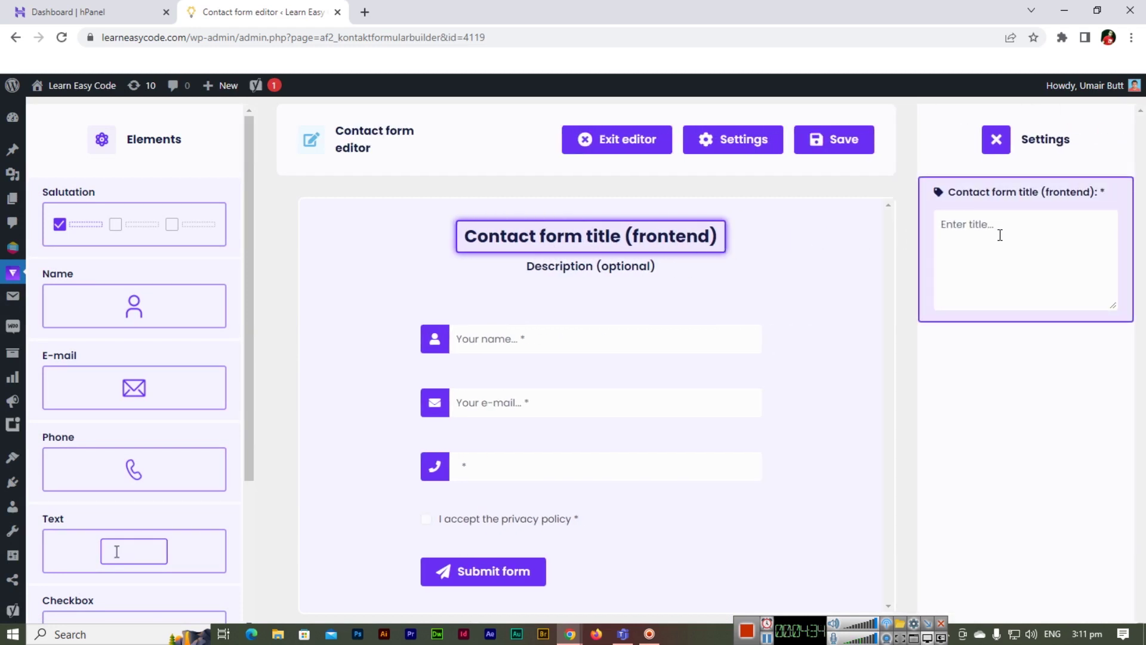
text(Con)
key(BackSpace)
key(BackSpace)
key(BackSpace)
text(Le)
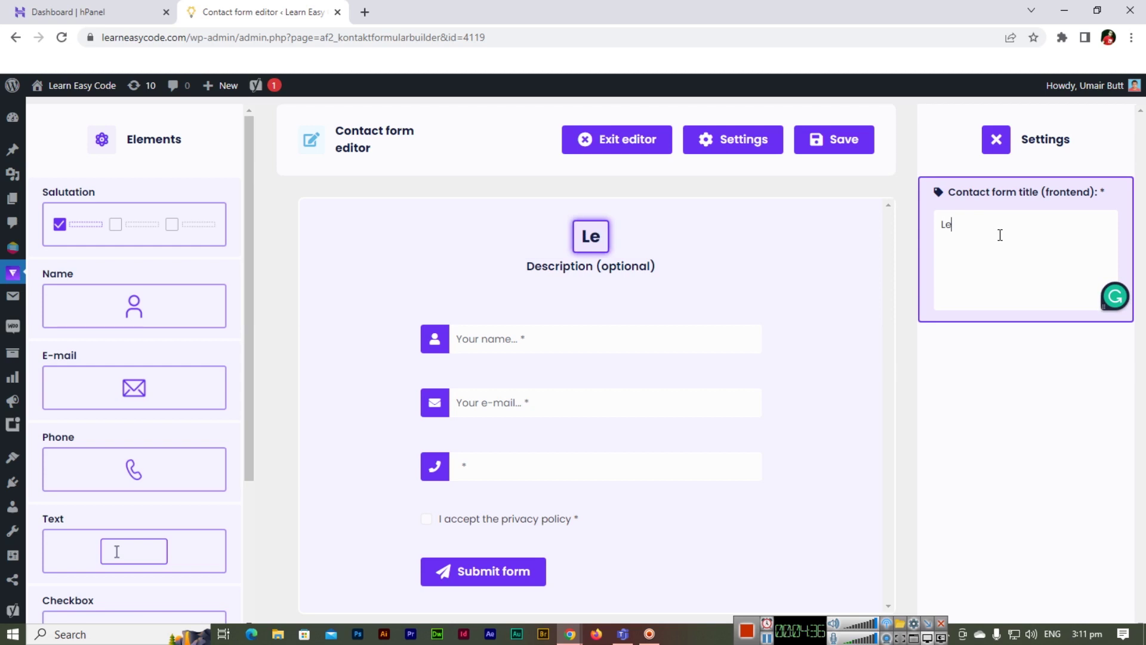
text(arn Easy Code )
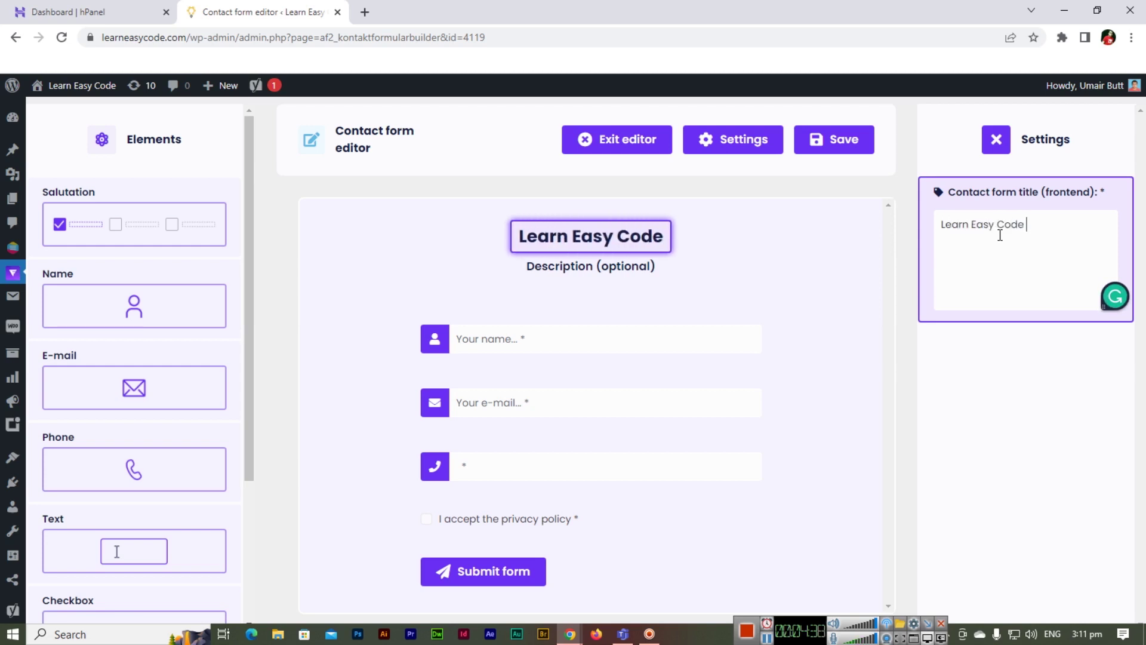
text(Contact Form)
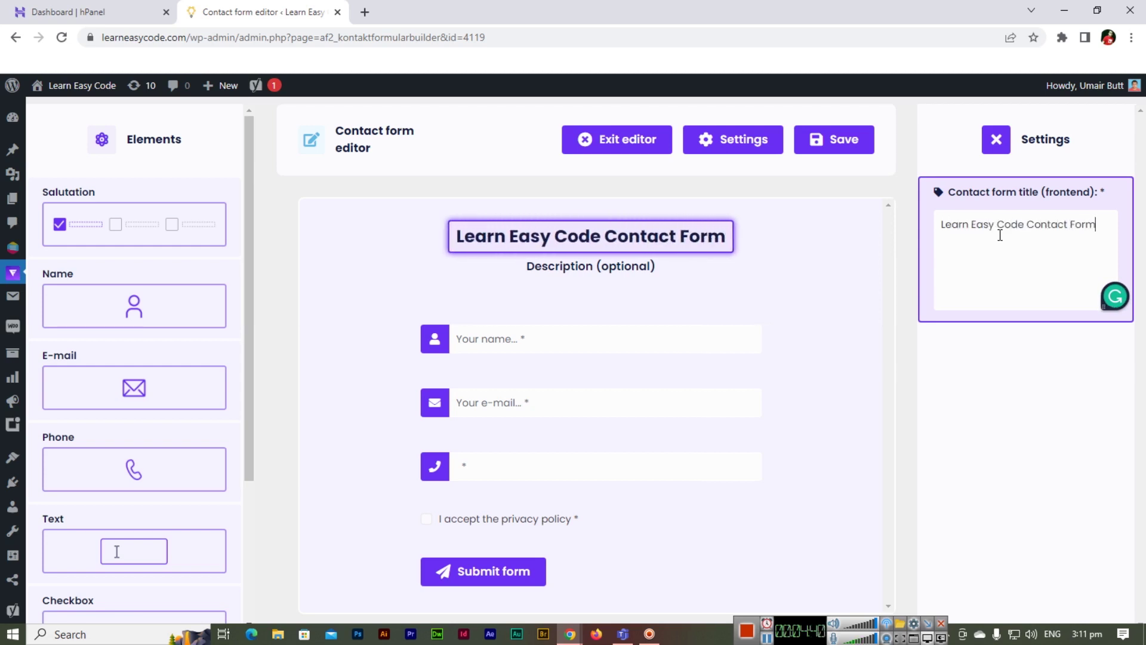
- Set the contact form's description to 'This is Form'
click(643, 272)
click(999, 280)
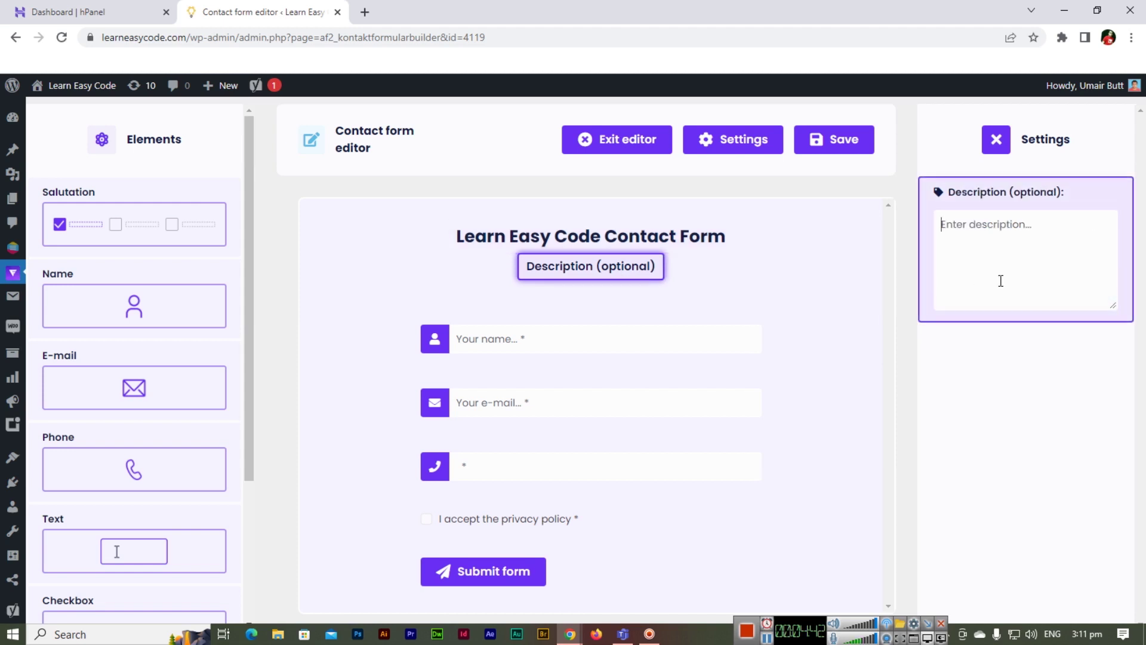
text(Form Here)
key(ctrl+a)
key(BackSpace)
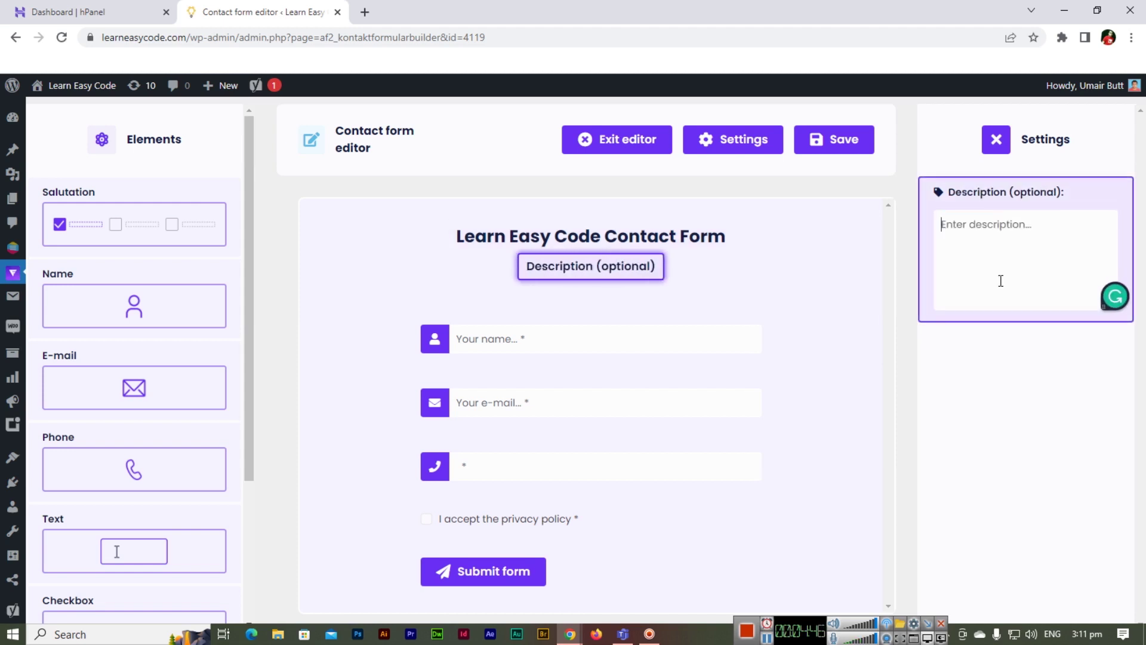
text(This is Form)
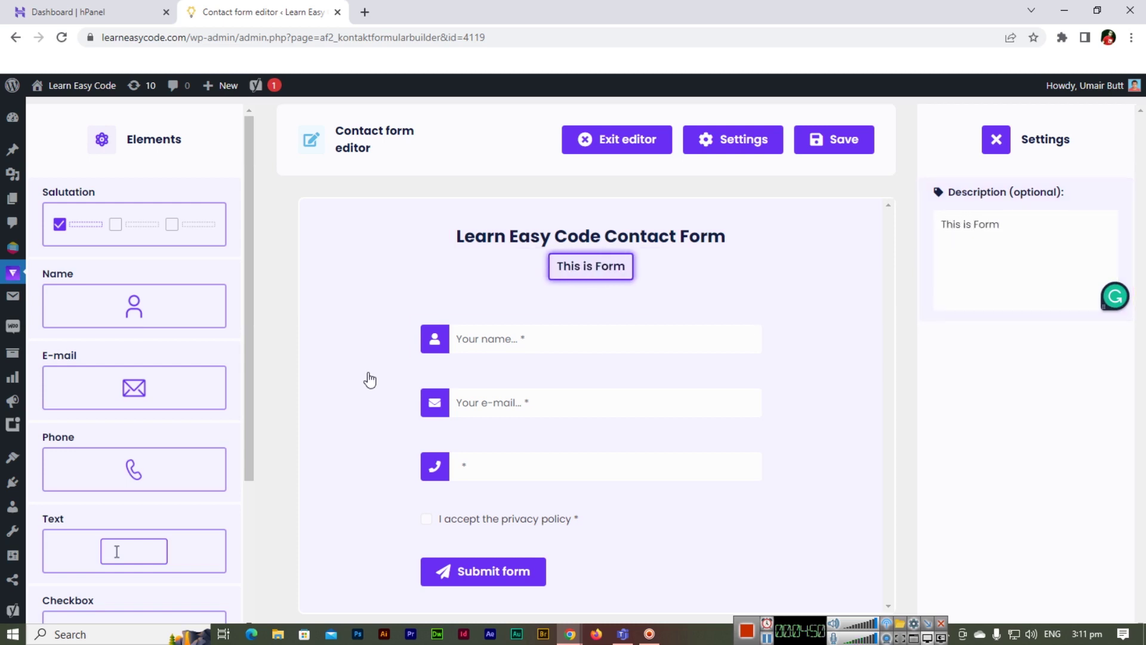
click(486, 354)
- Place a Text field between the e-mail and phone fields and set its ID to postcode
drag(249, 278, 265, 462)
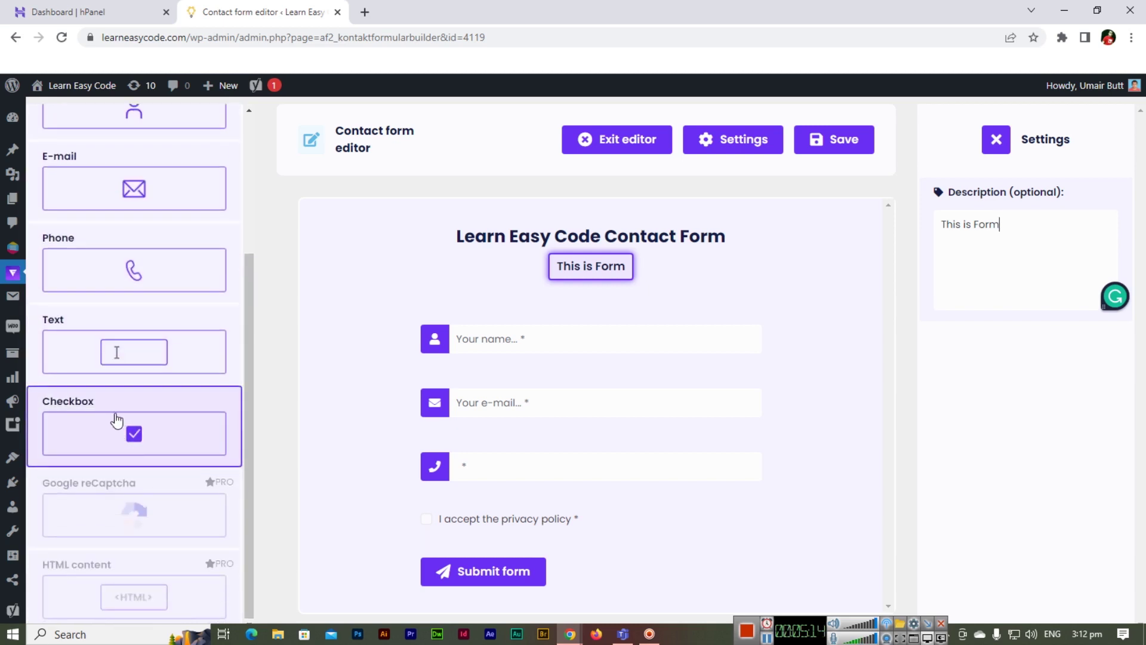
drag(102, 350, 597, 460)
click(605, 463)
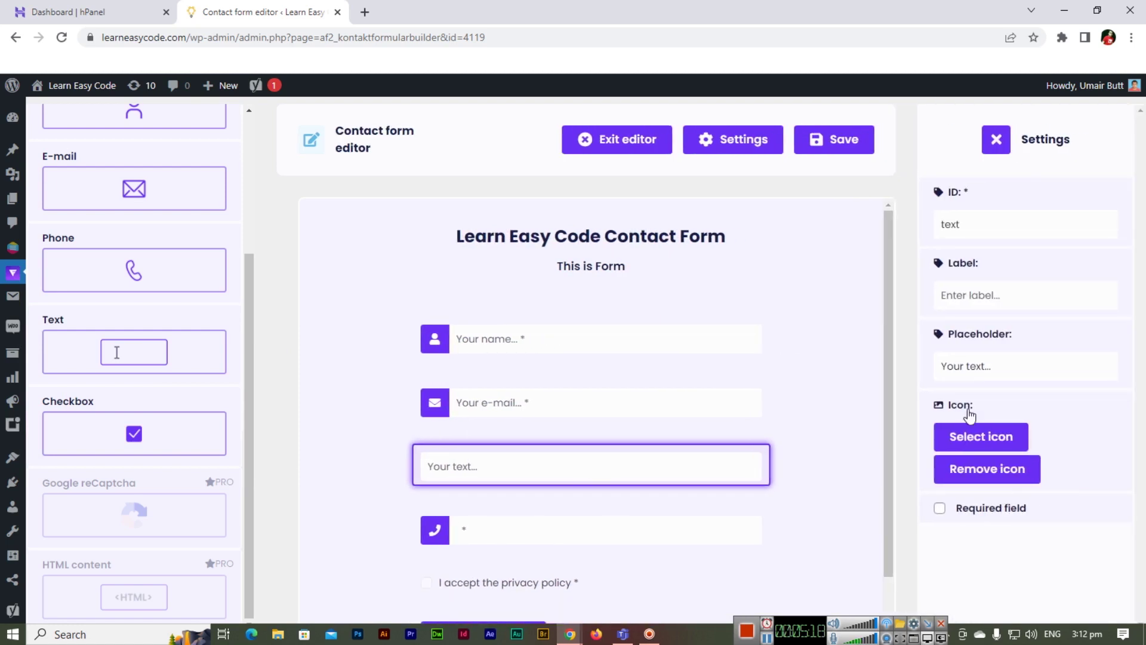
double_click(994, 225)
text(postcod)
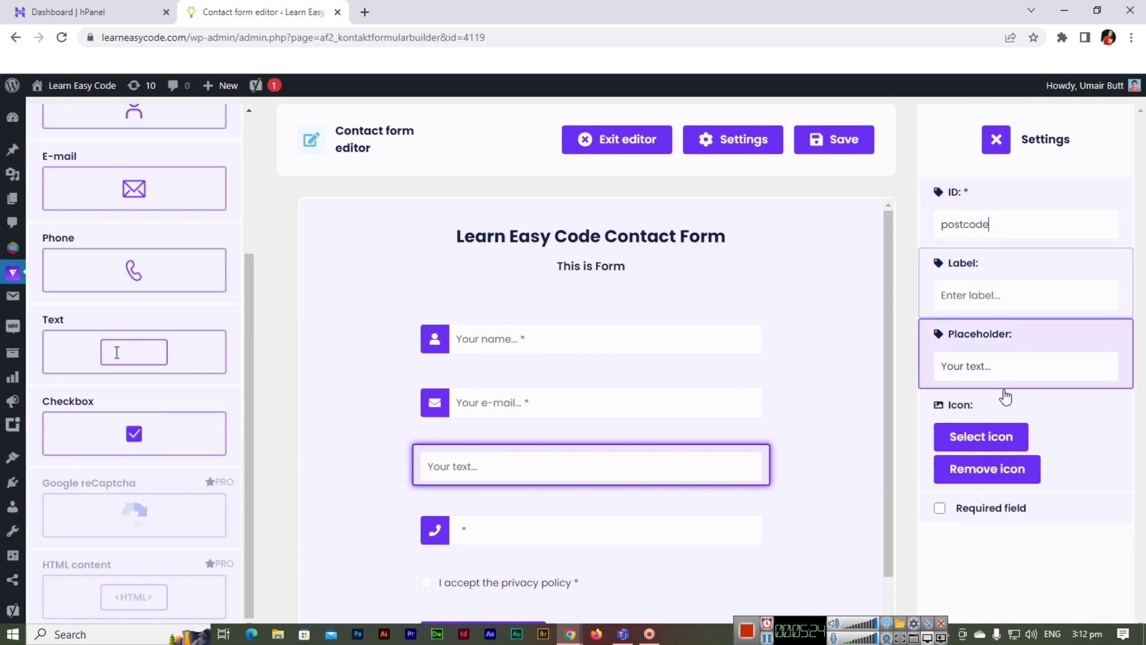
- Give the postcode field the placeholder 'Your Postal Code...' and an address-card icon
triple_click(1095, 366)
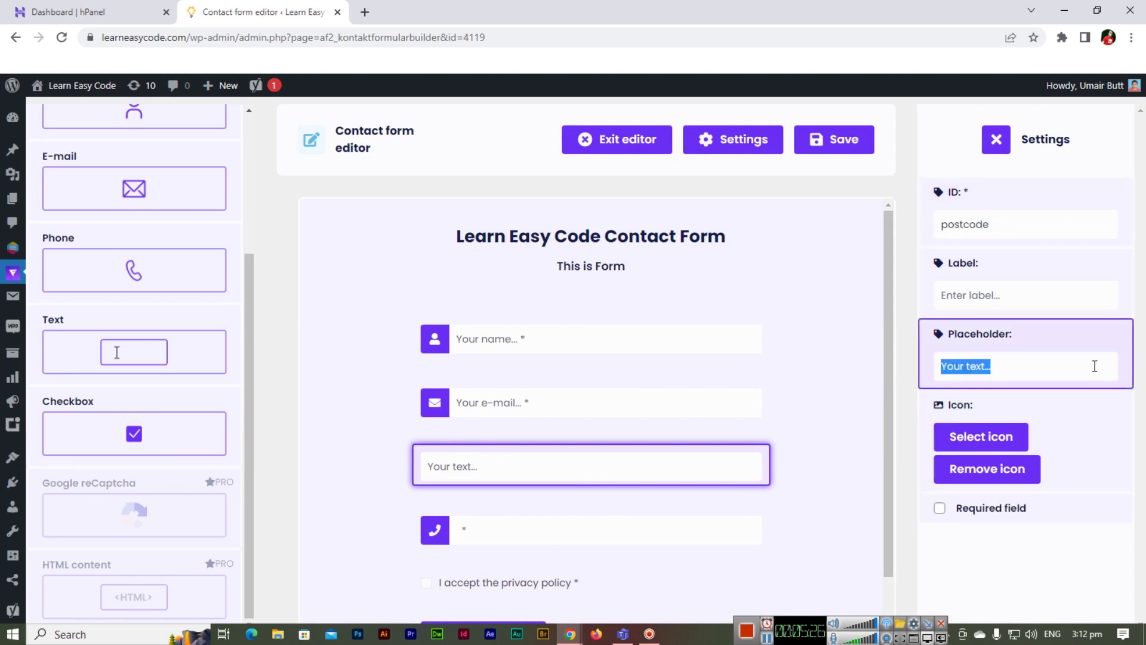
text(Your Postal Code.)
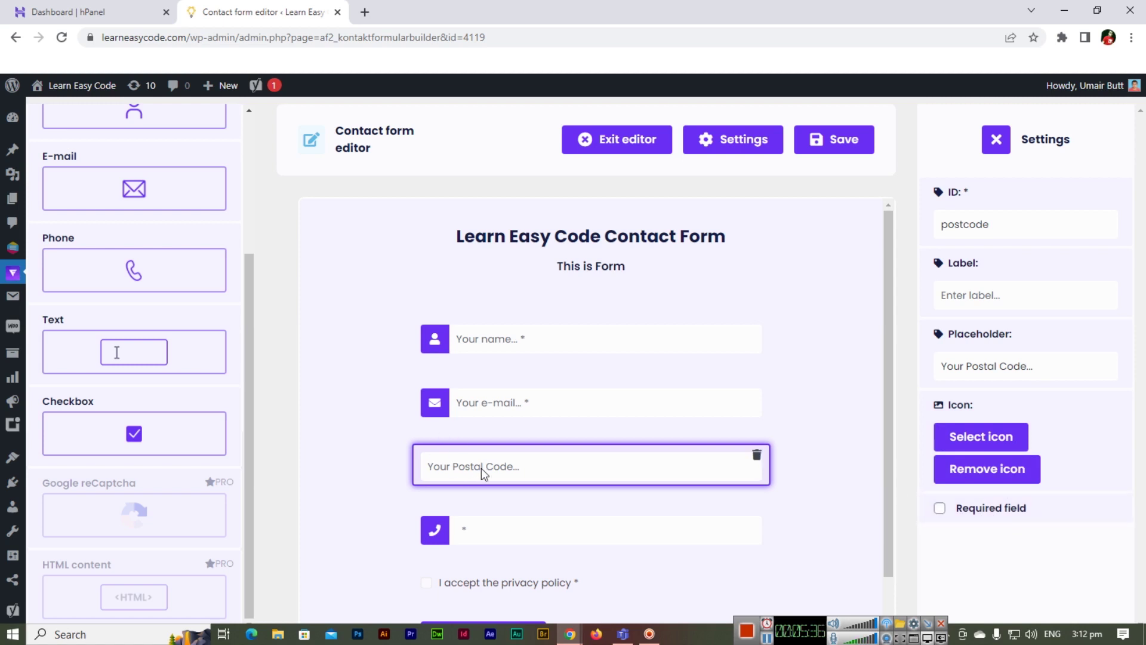
click(981, 437)
click(376, 317)
click(316, 315)
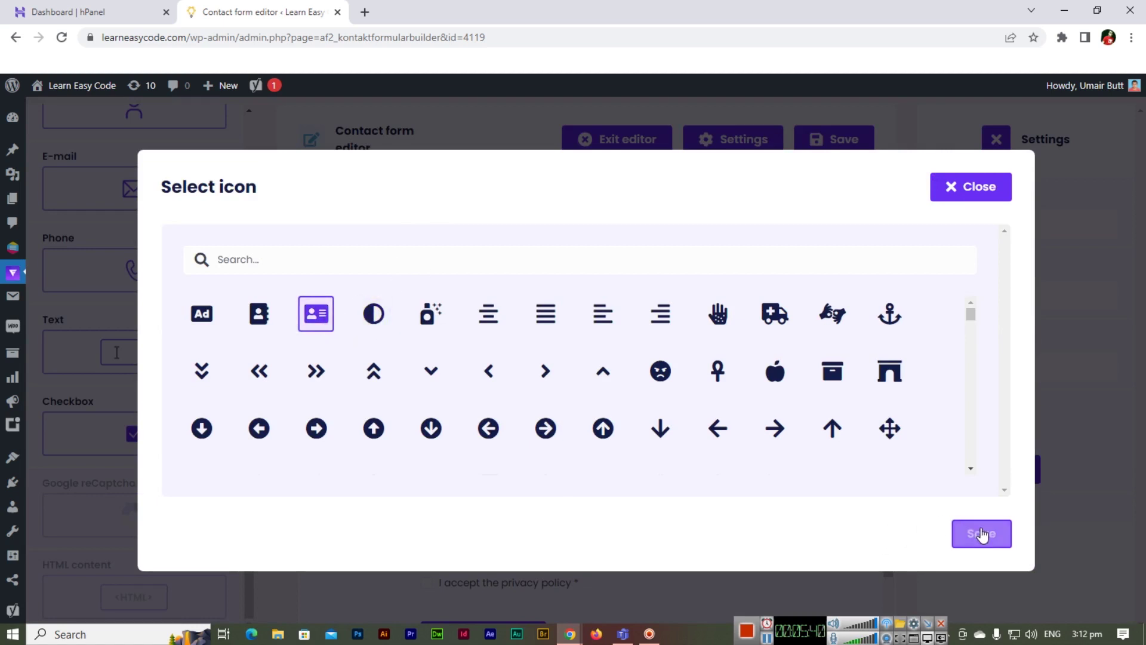
click(981, 533)
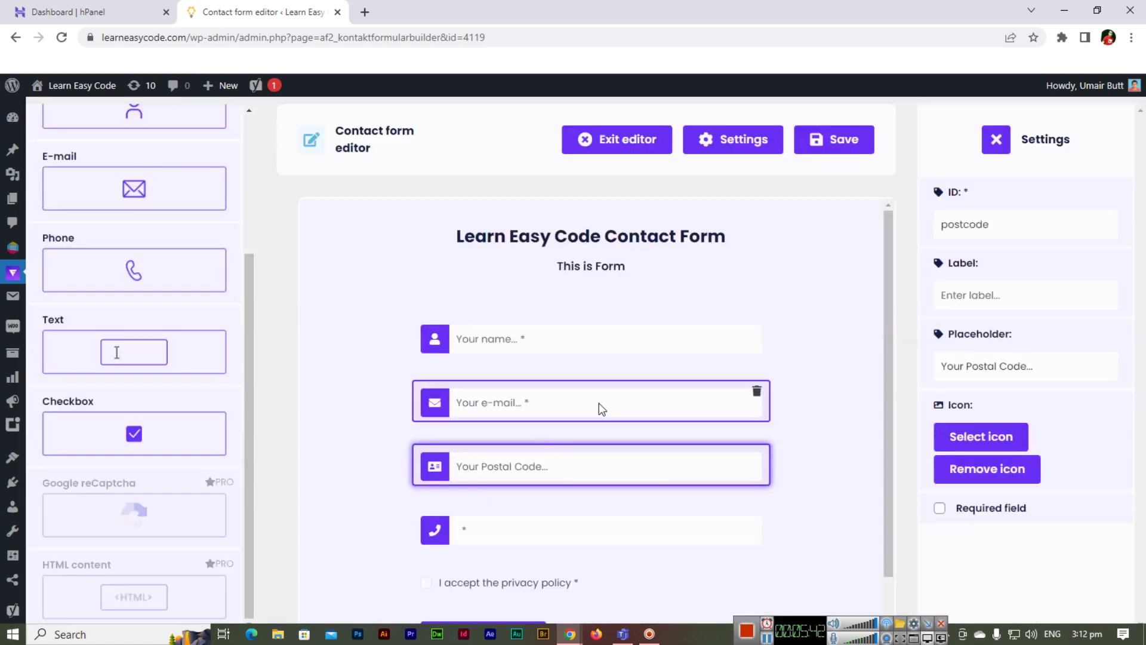
scroll(600, 403, down, 1)
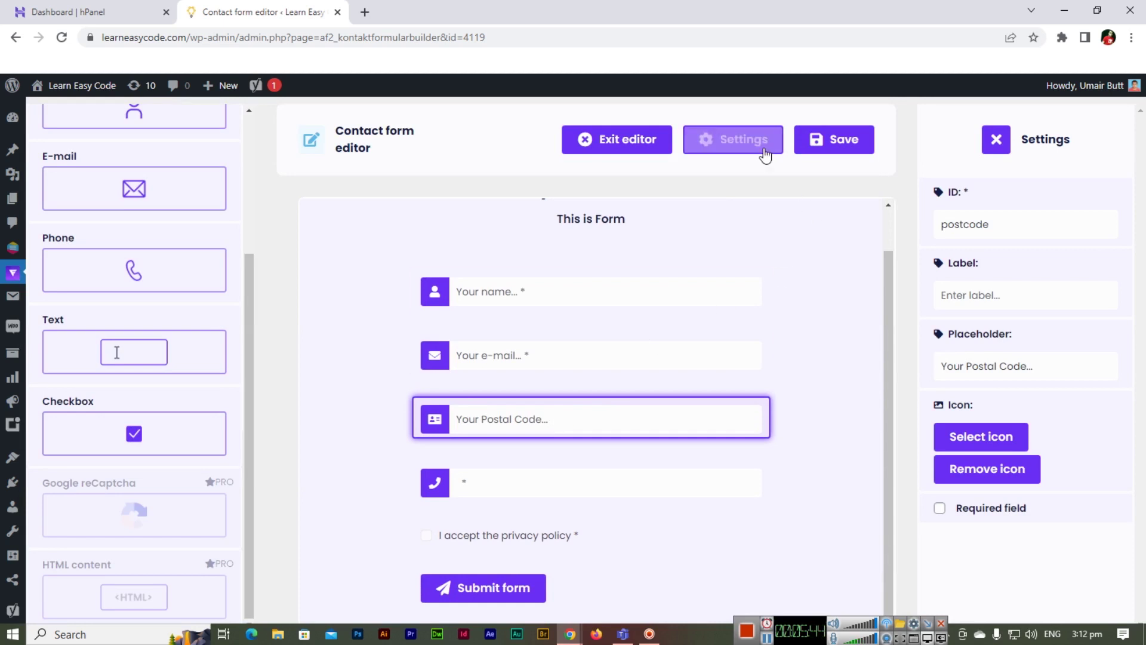
- In the contact form settings, set the backend title to 'Learn Easy Code Contact Form'
click(740, 143)
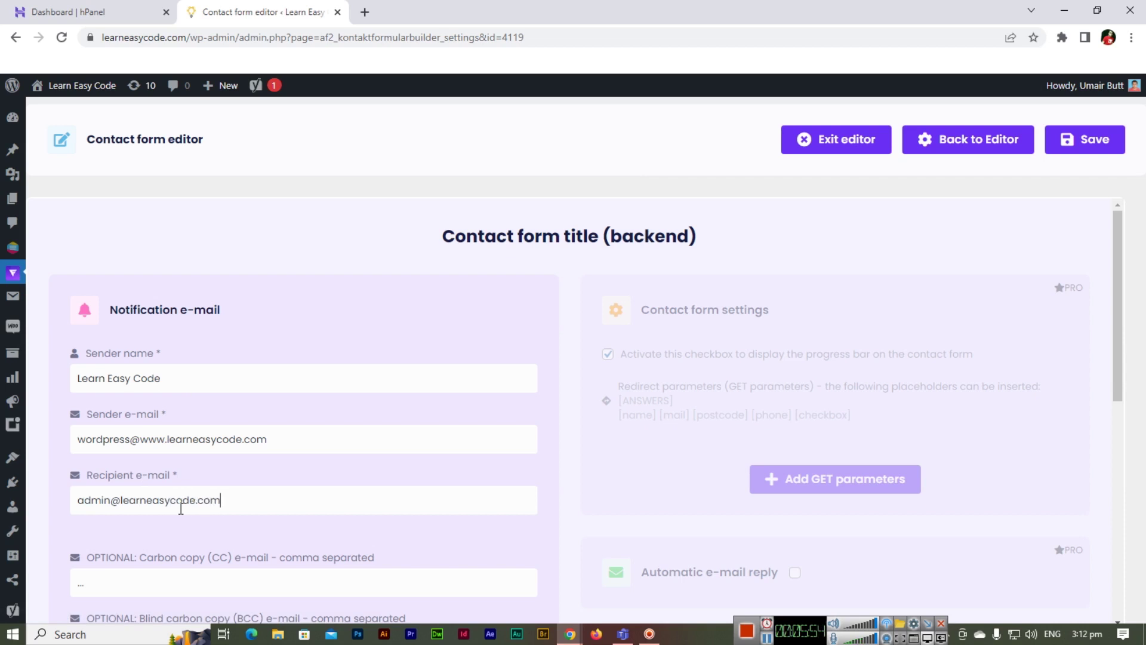
scroll(268, 428, down, 5)
scroll(473, 358, up, 5)
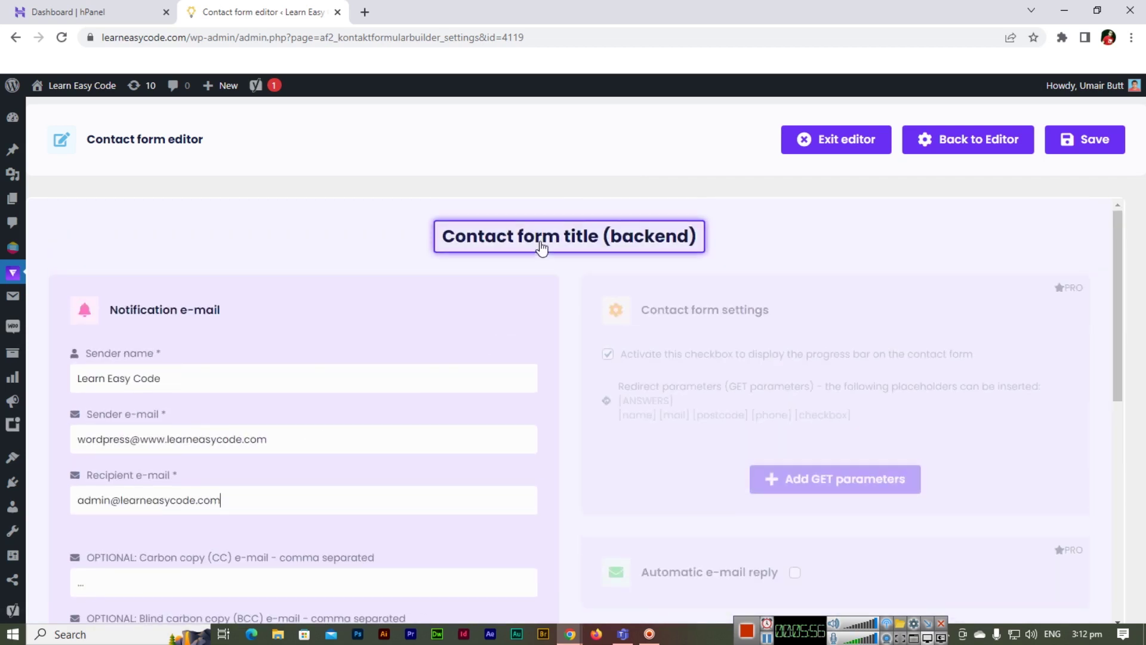
click(454, 236)
click(1024, 263)
text(L)
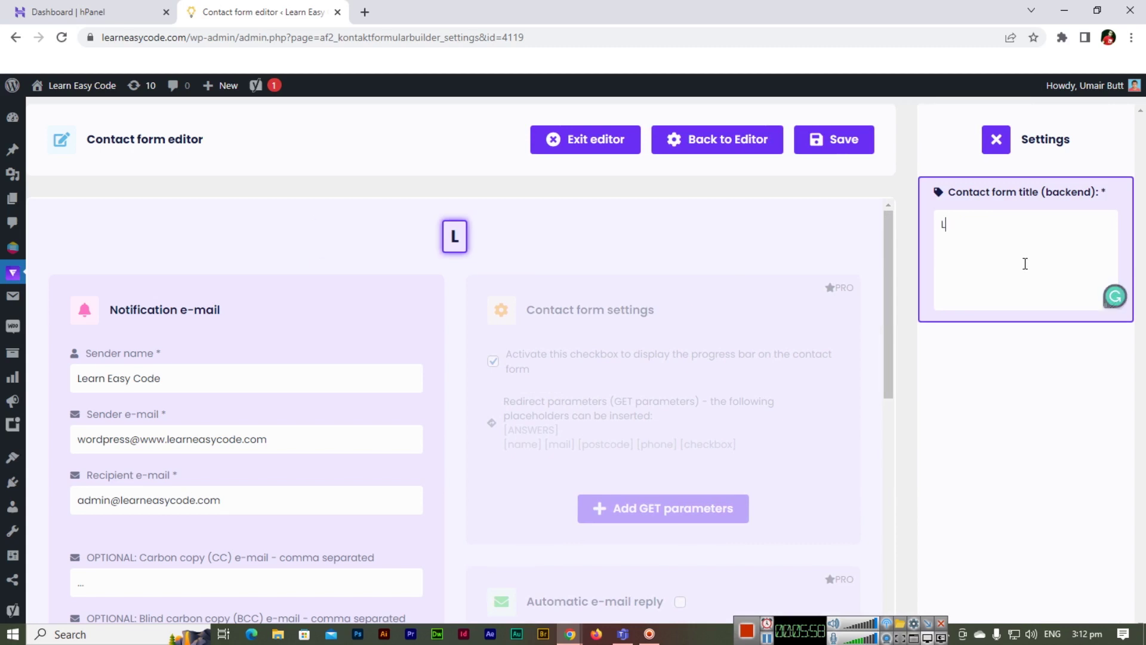
text(earn Easy Code C)
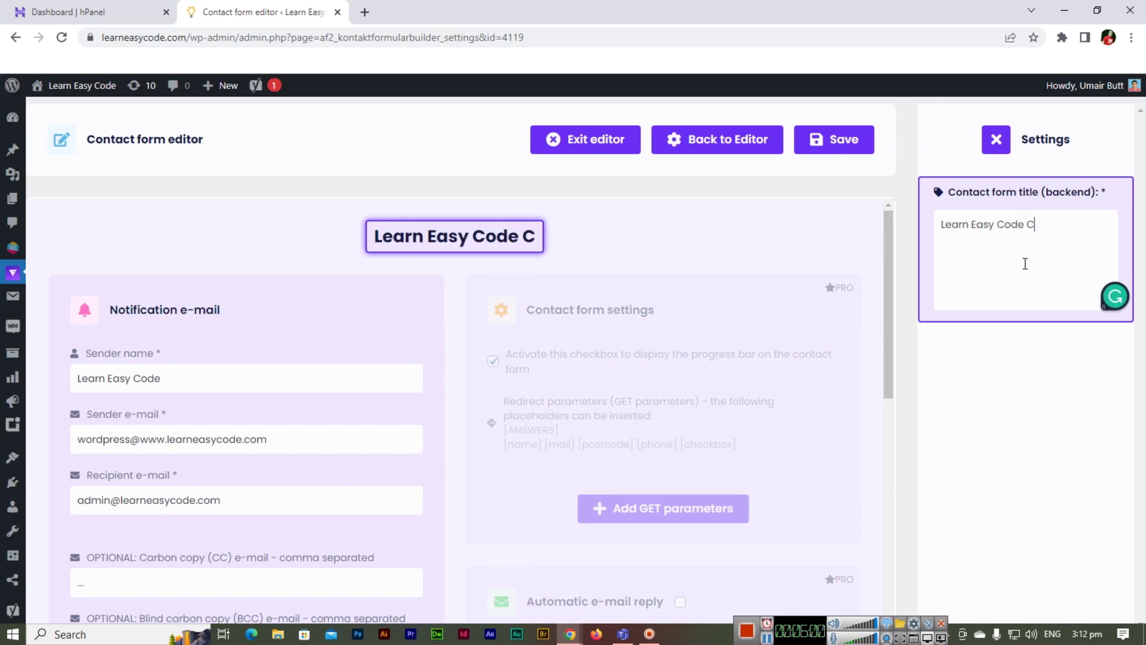
text(ontact Form)
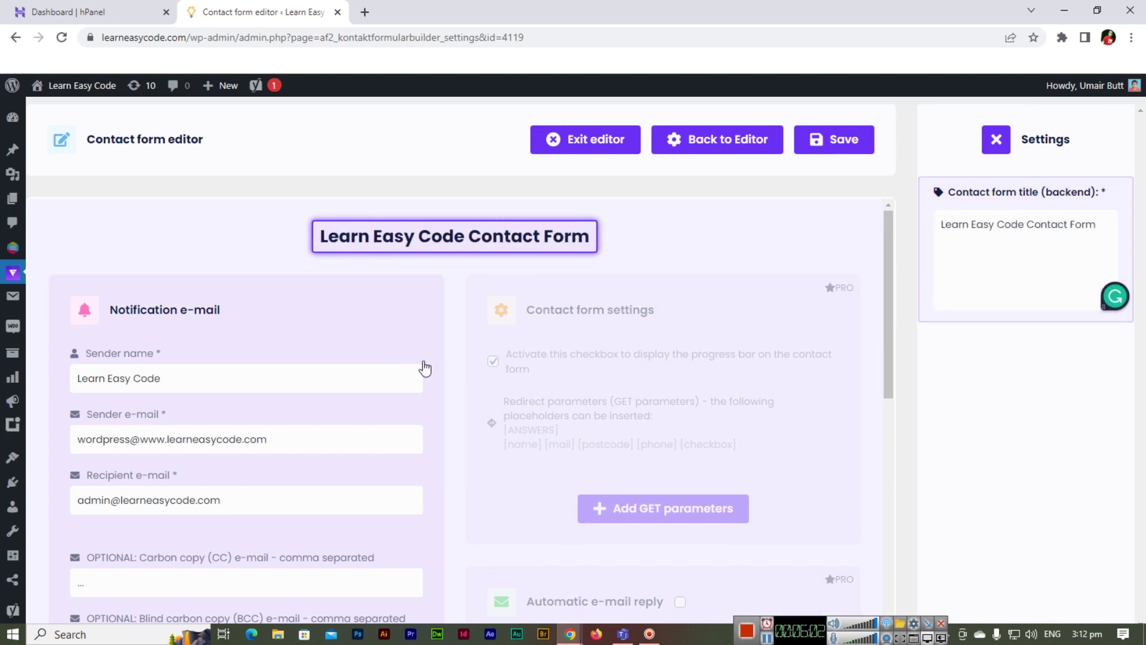
- Review the notification e-mail settings (sender Learn Easy Code, subject New Lead) and save the form
scroll(427, 369, down, 5)
scroll(427, 367, down, 4)
scroll(358, 366, up, 4)
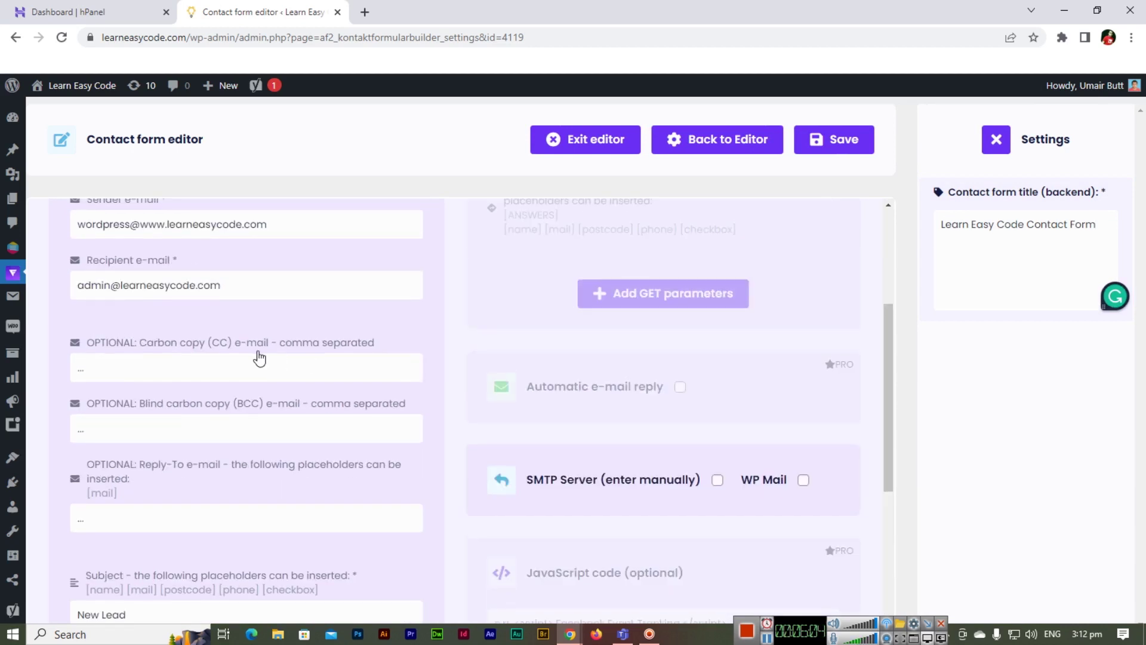
scroll(263, 374, down, 2)
scroll(262, 370, down, 3)
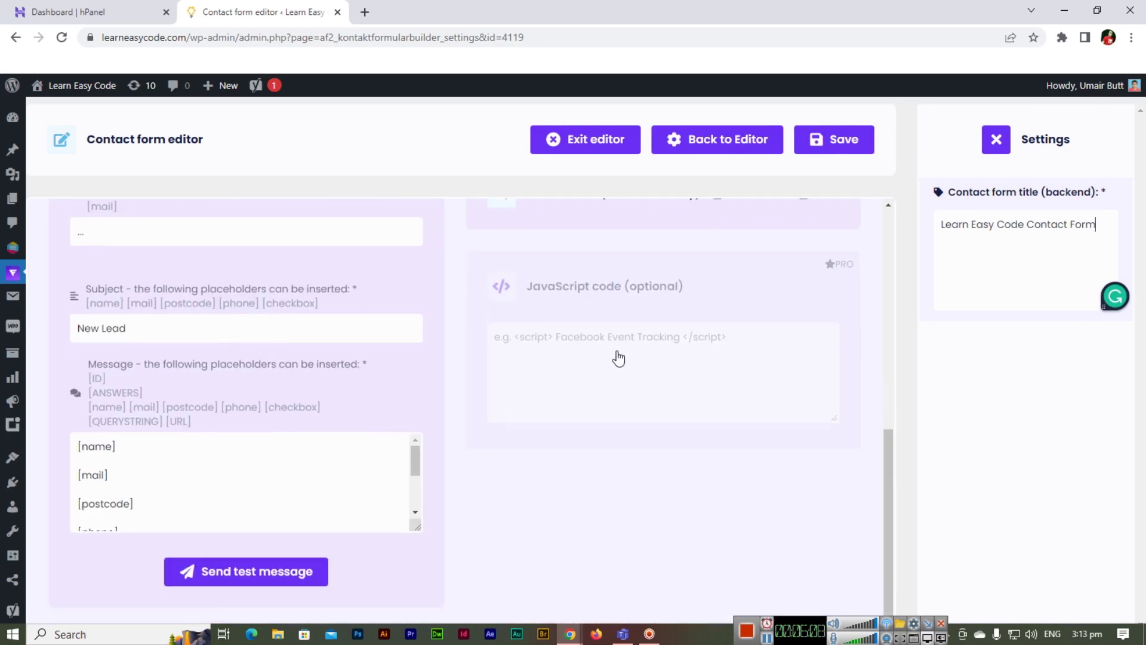
scroll(618, 358, up, 5)
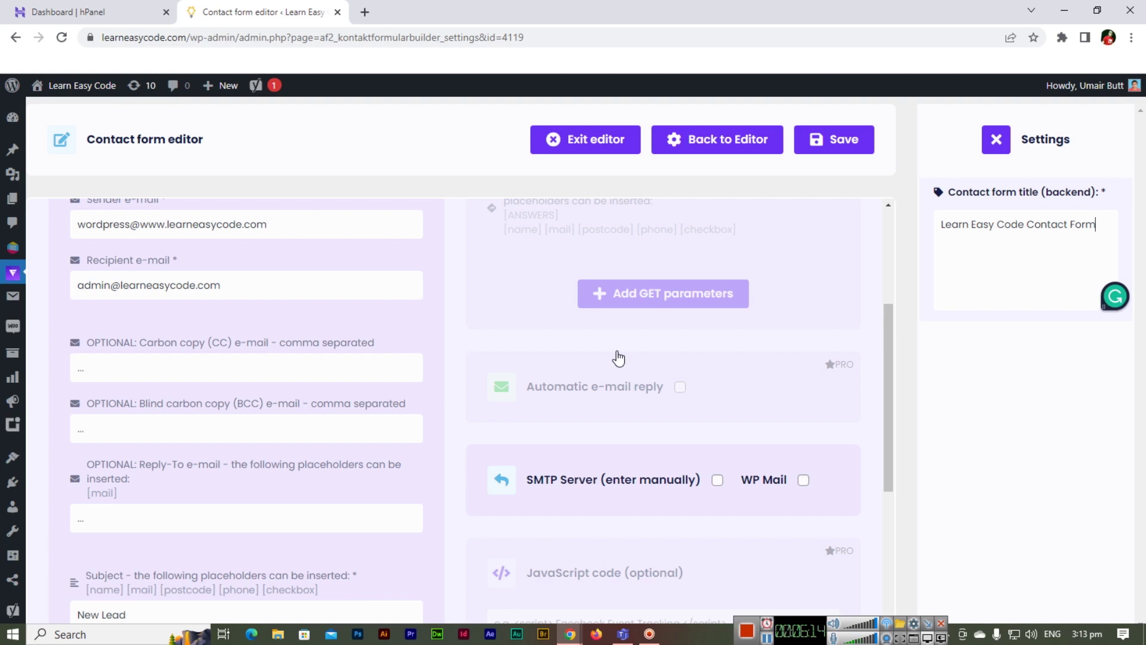
scroll(618, 358, up, 4)
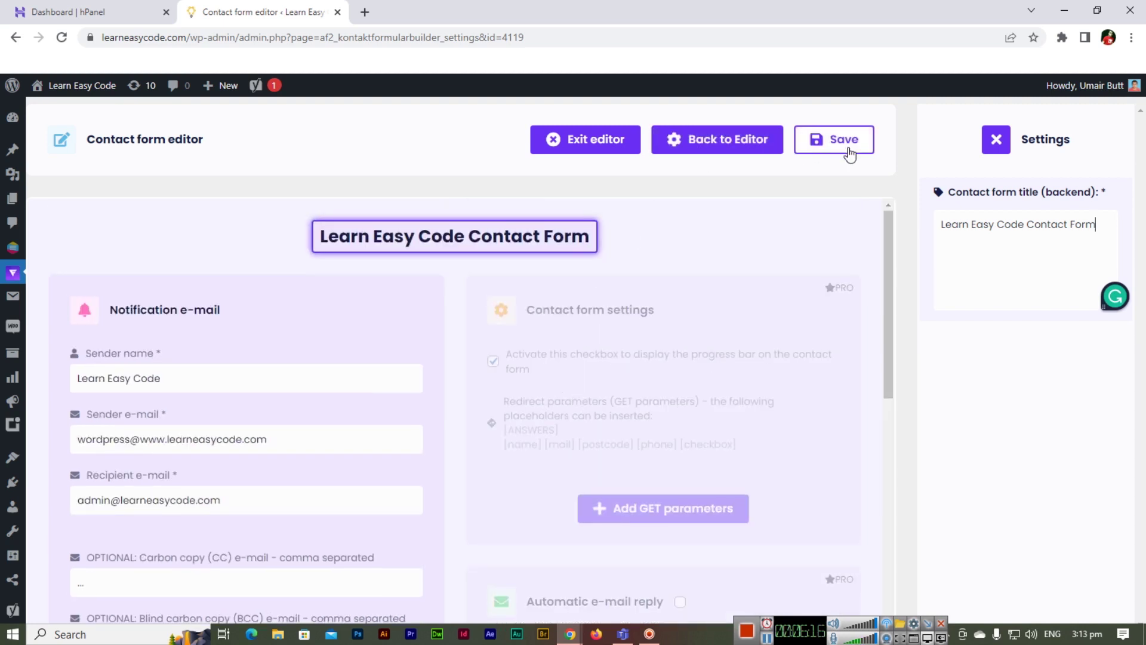
click(849, 151)
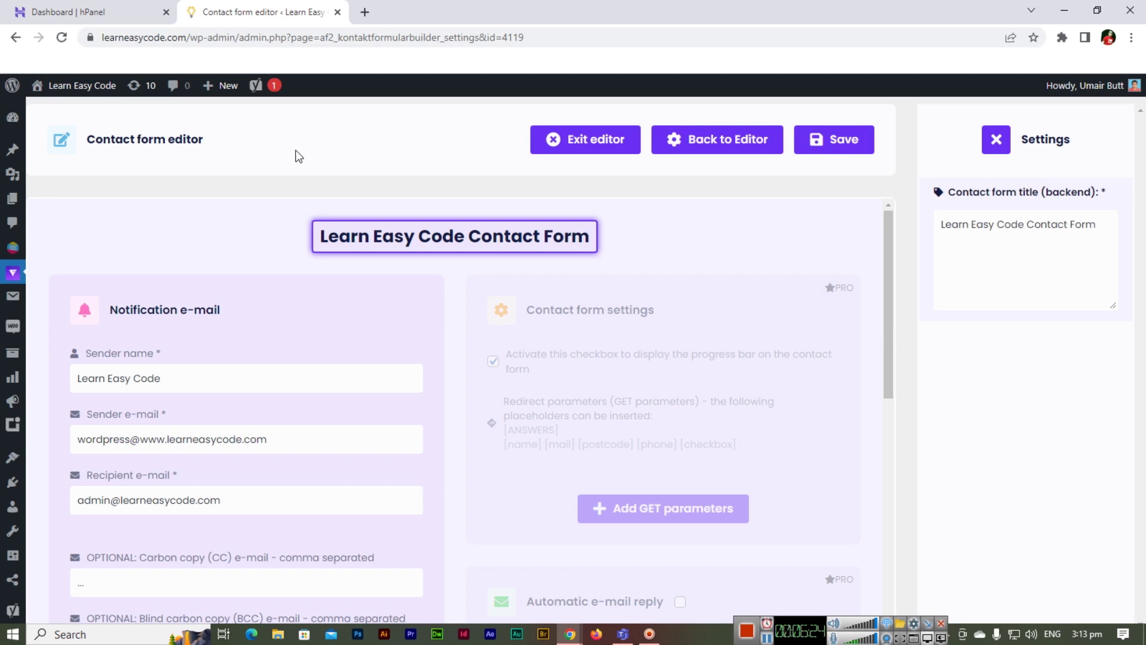
- Move through Questions and Contact forms to the empty Funnelforms Forms list
mouse_move(13, 273)
click(76, 360)
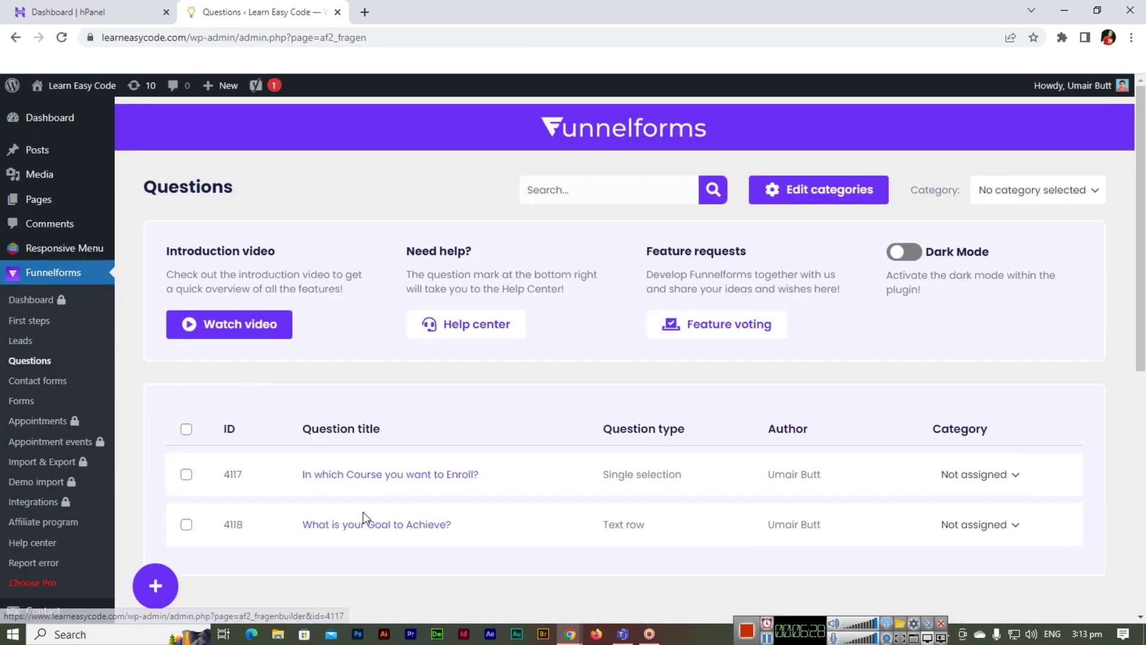
click(55, 389)
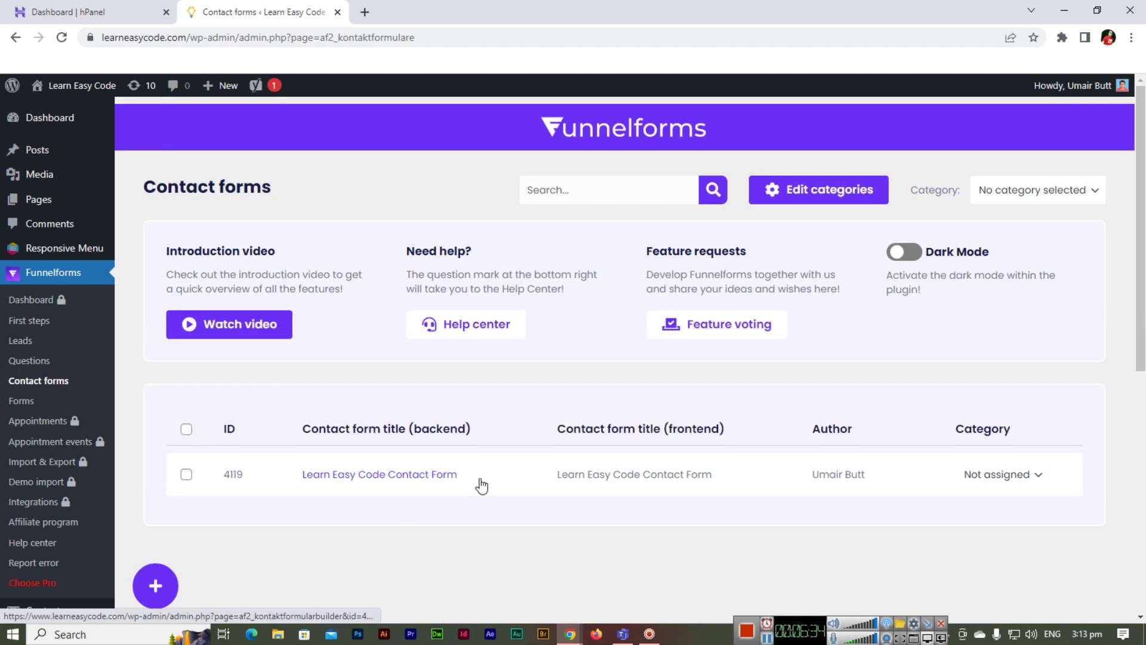
click(47, 402)
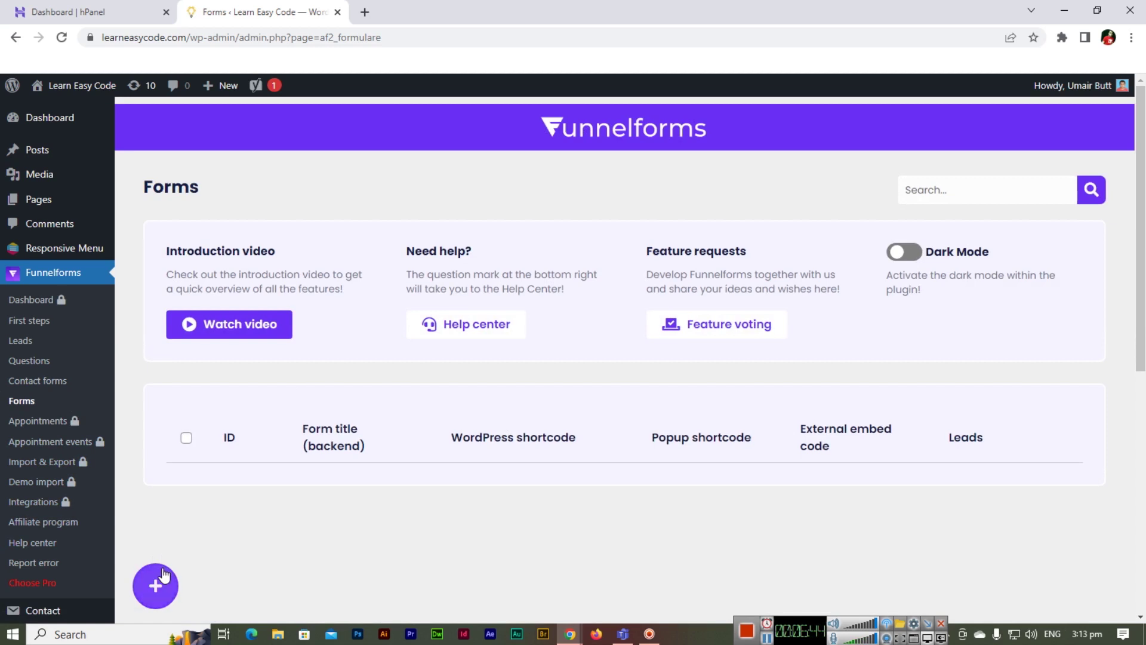
- Create a new form and add the course question, goal question and Learn Easy Code Contact Form to the canvas
click(157, 588)
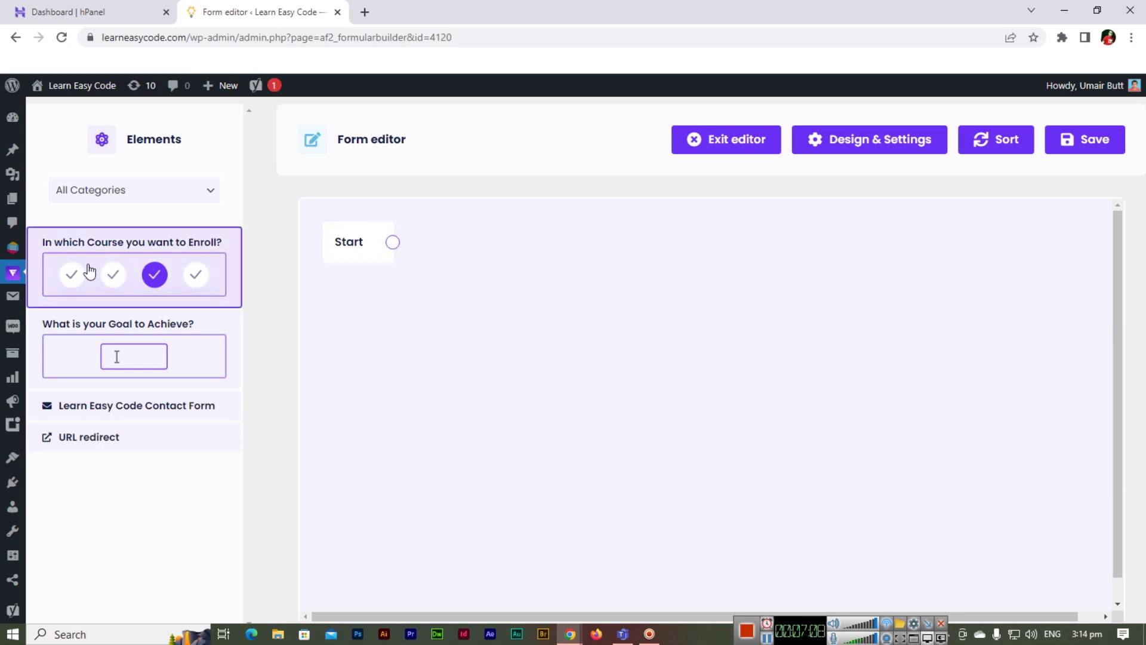
drag(89, 272, 489, 271)
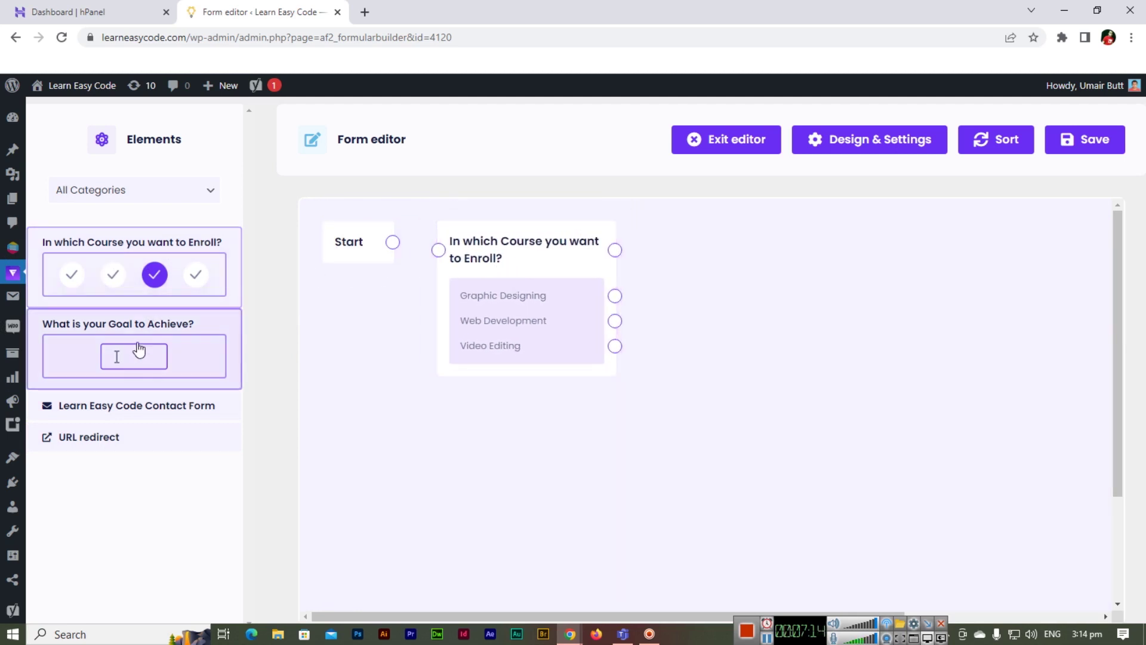
drag(130, 328, 745, 241)
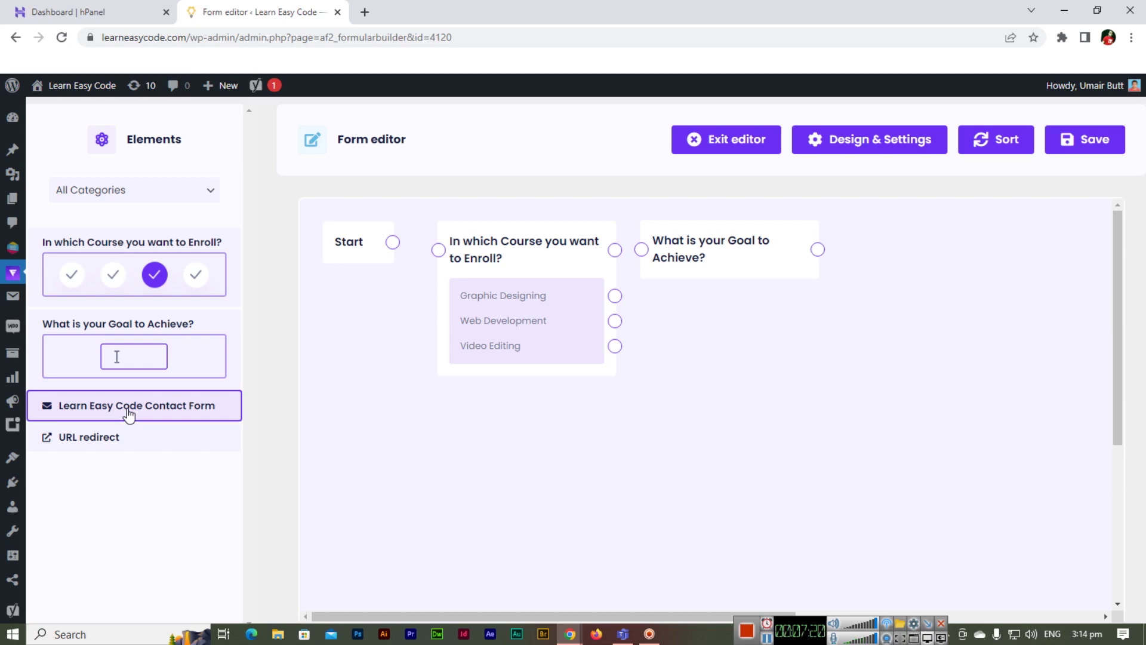
drag(129, 413, 952, 246)
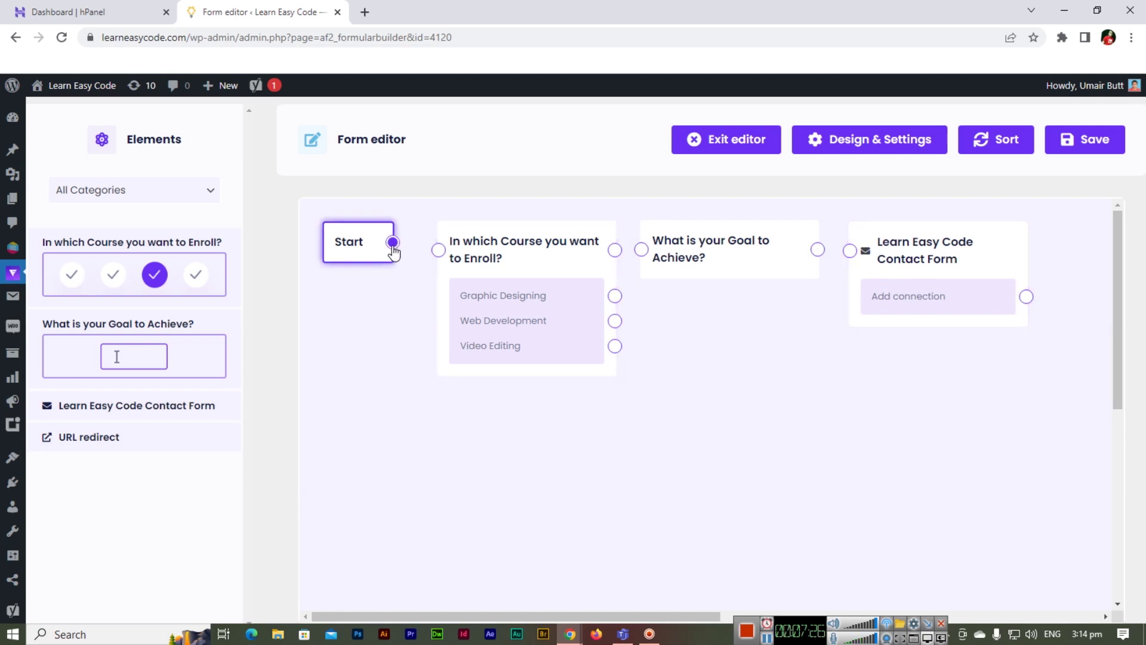
- Connect Start to the course question, then the goal question, then the contact form
drag(392, 243, 437, 254)
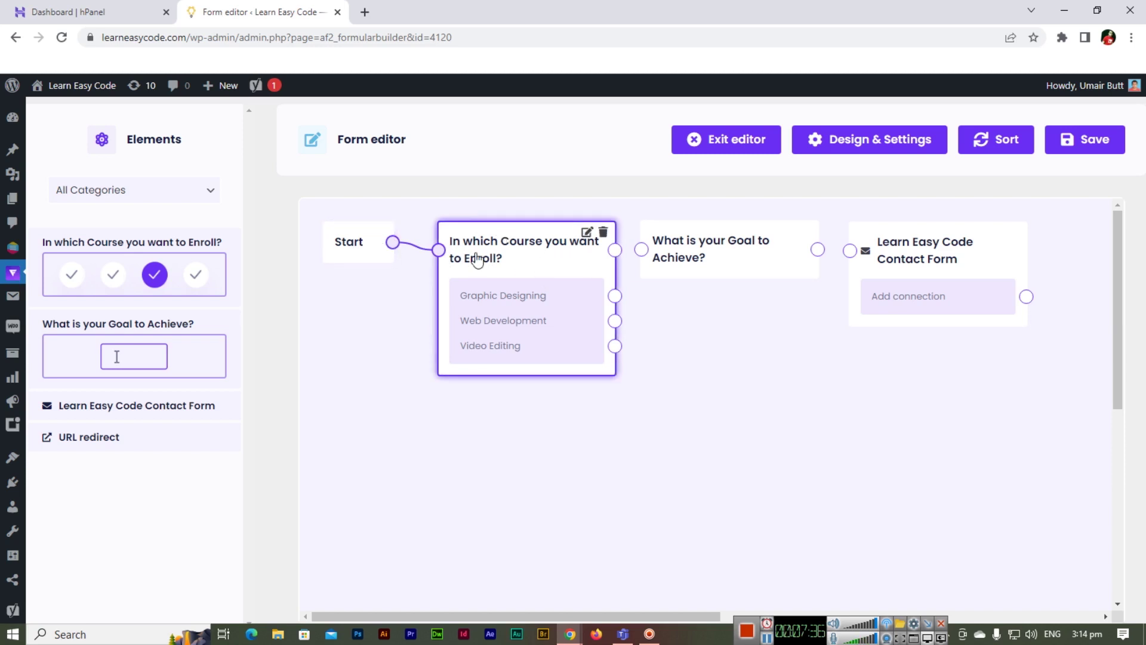
drag(615, 250, 641, 250)
drag(818, 249, 850, 250)
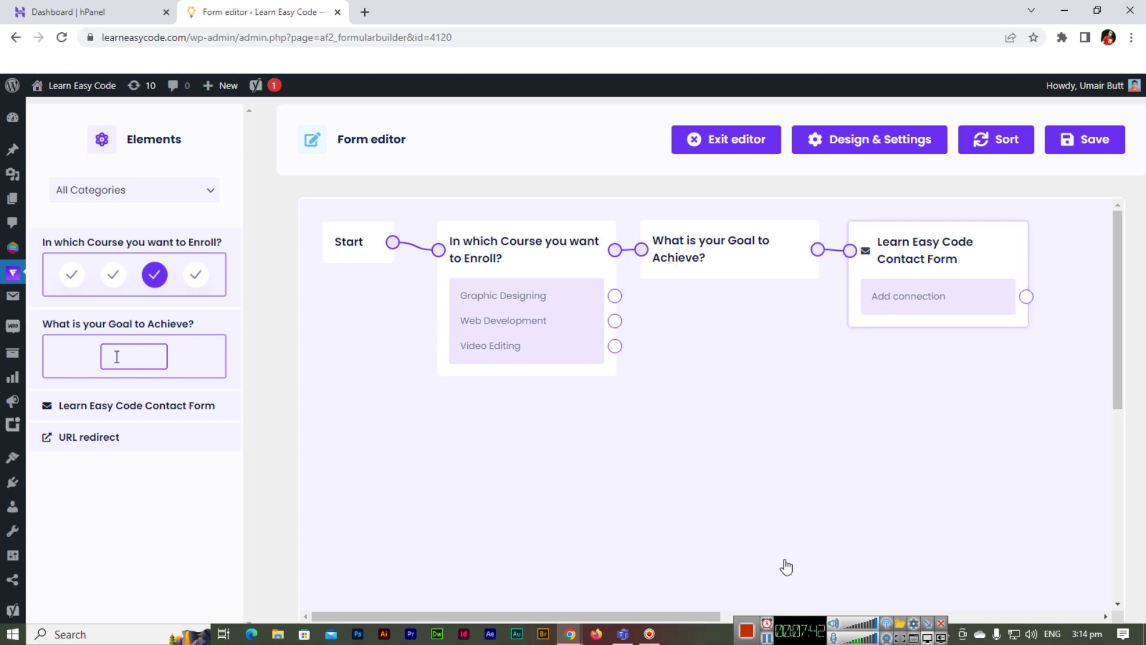
drag(680, 616, 798, 627)
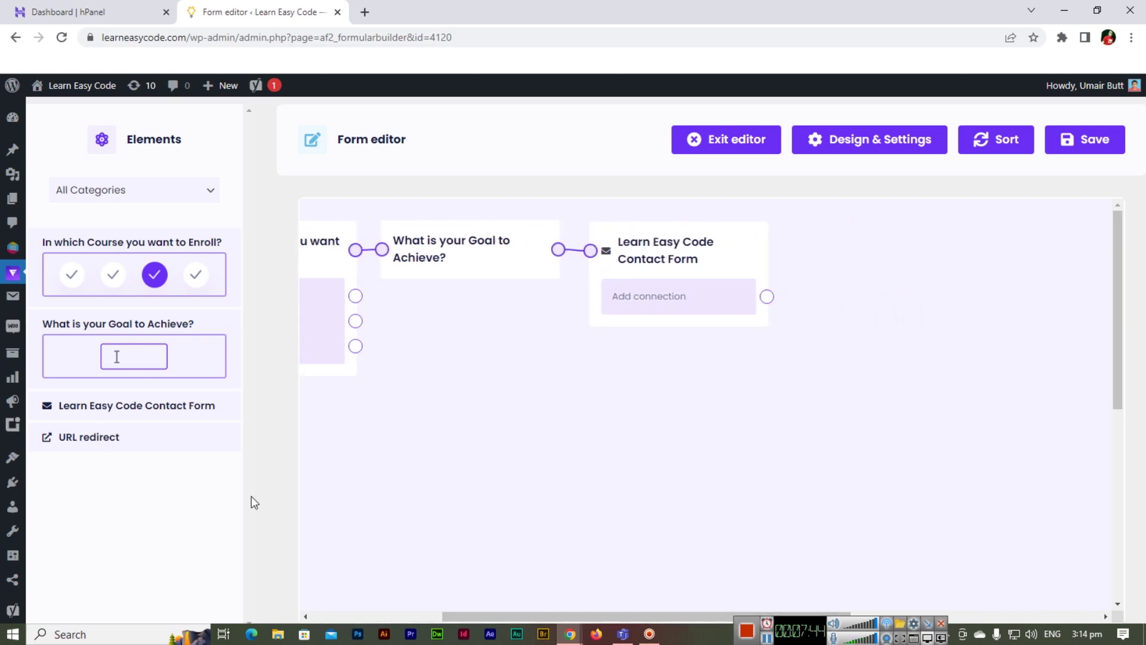
- Add a URL redirect step pointing to learneasycode.com
drag(136, 445, 932, 239)
click(915, 292)
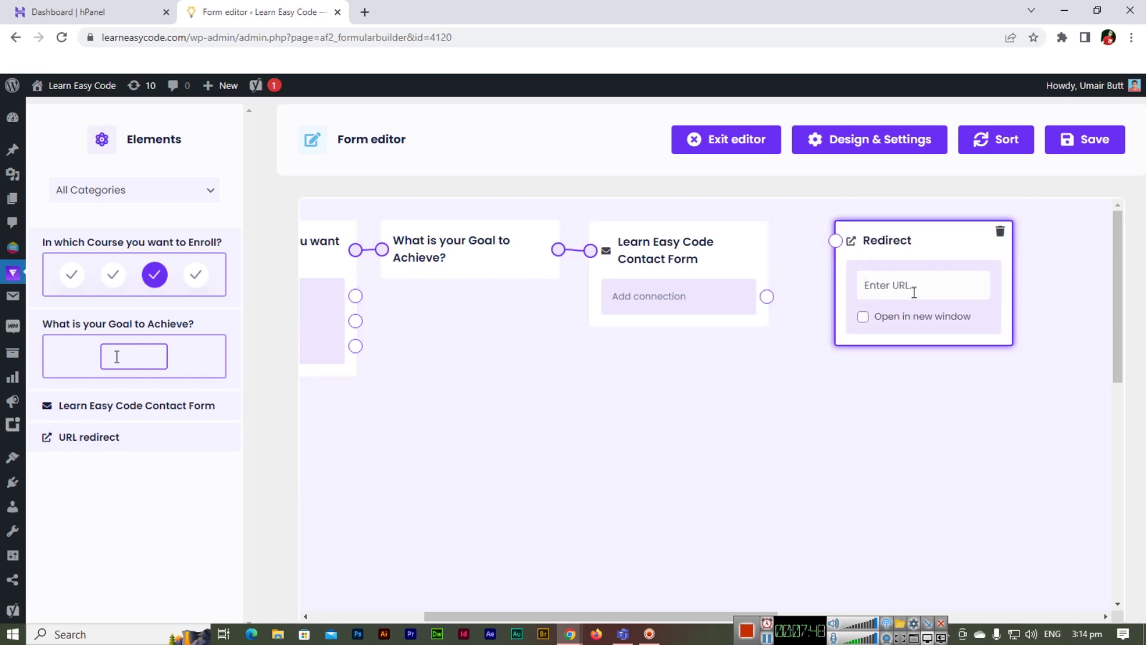
text(learneasycode.com)
- Connect the contact form to the redirect step and save the form flow
drag(767, 297, 835, 240)
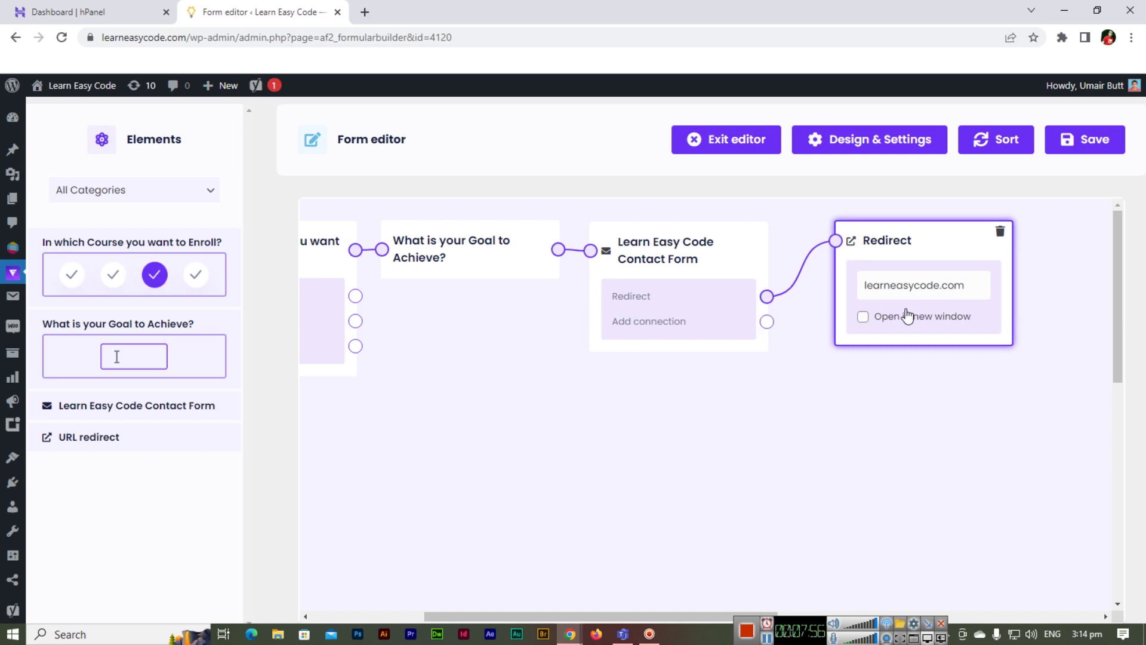
drag(624, 614, 511, 615)
click(1070, 144)
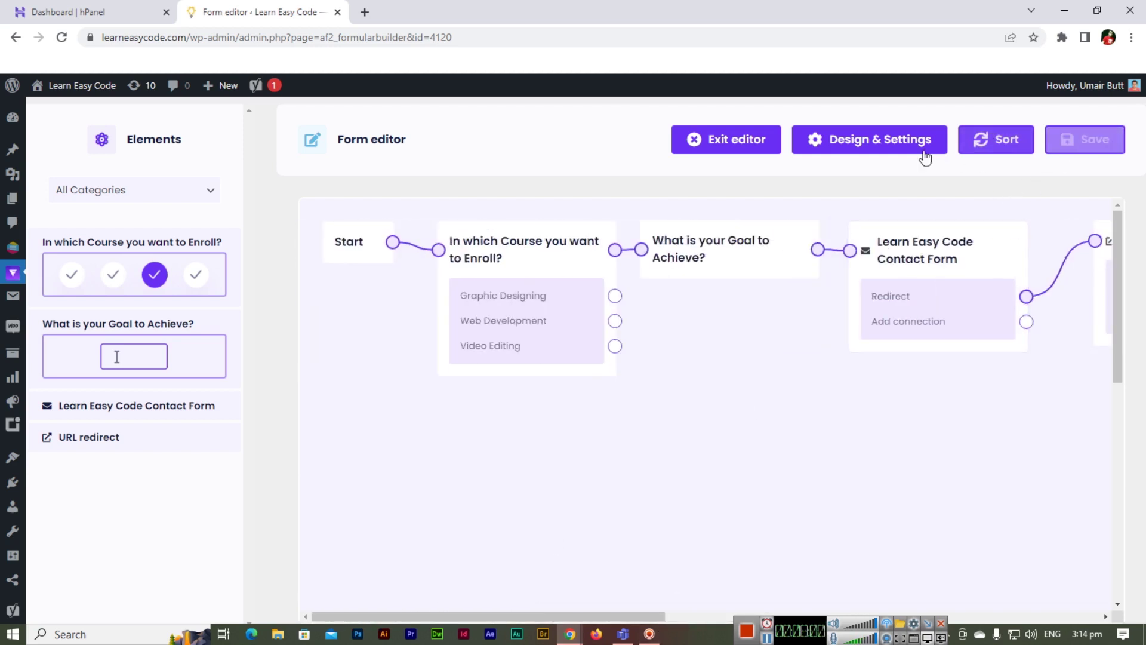
click(888, 153)
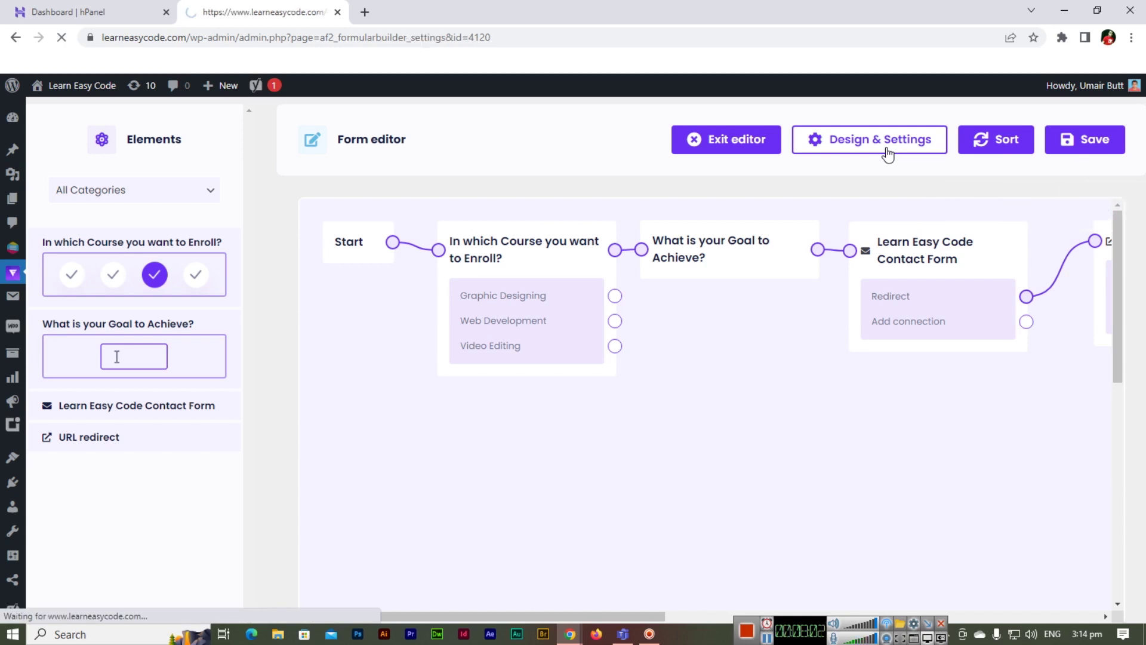
- In General settings, set the backend title to 'Contact Form Learn Easy Code'
click(275, 257)
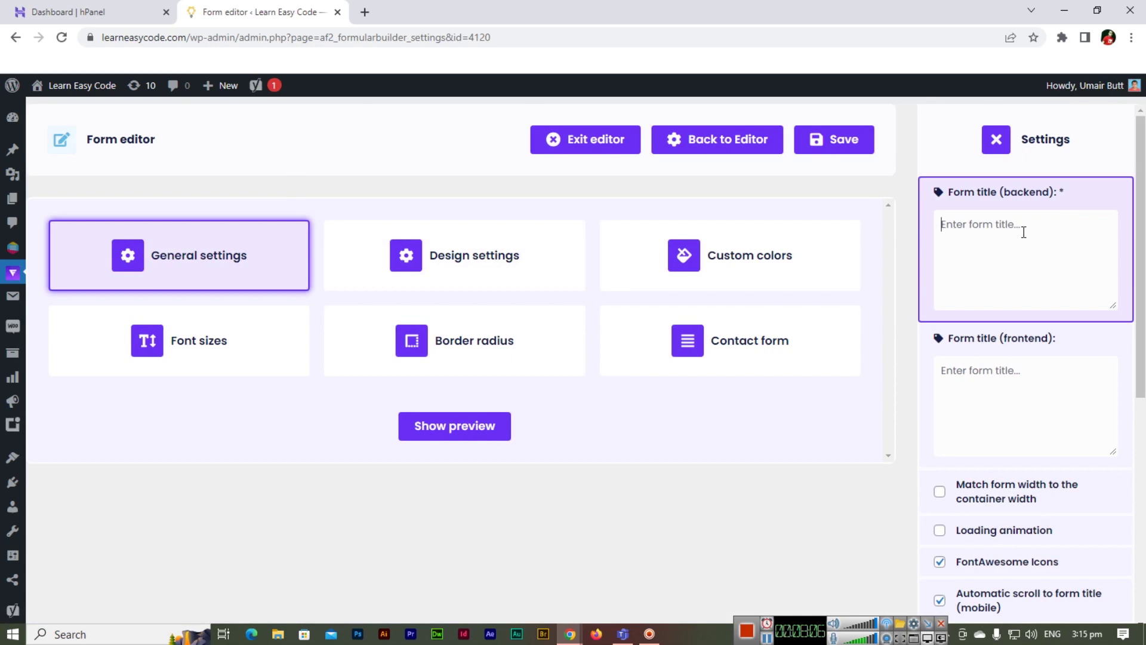
text(Contac t)
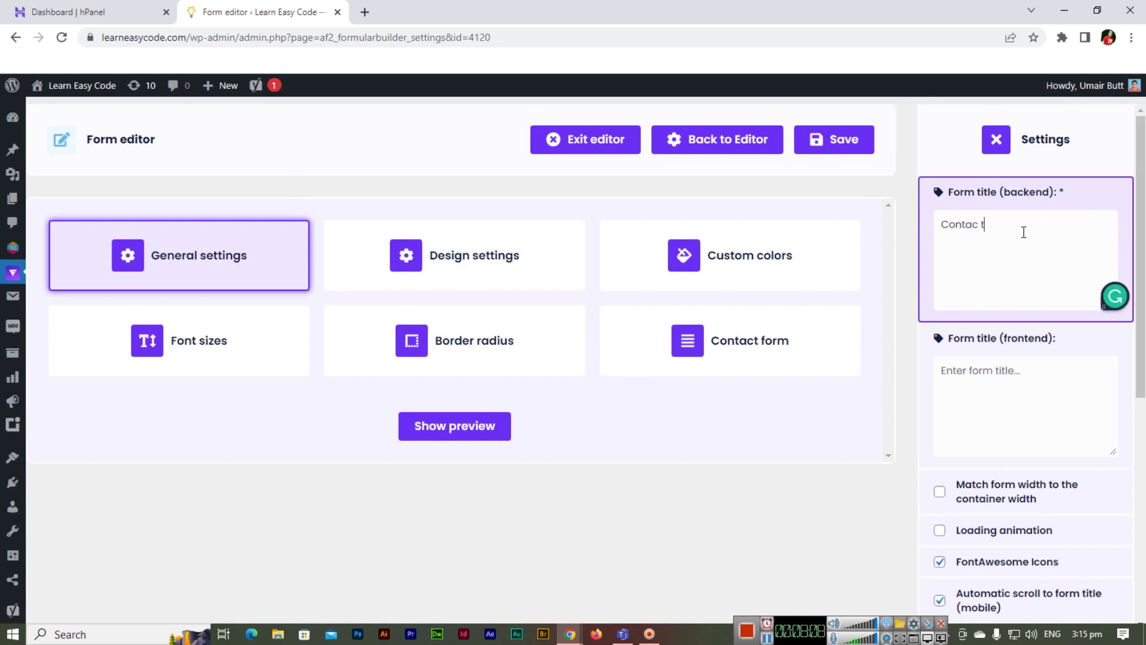
key(BackSpace)
text(t Form Learn Easy Code)
click(950, 349)
- Reuse that title as the frontend form title, save the form, and return to the Forms list
click(1042, 270)
key(ctrl+a)
key(ctrl+c)
click(1008, 404)
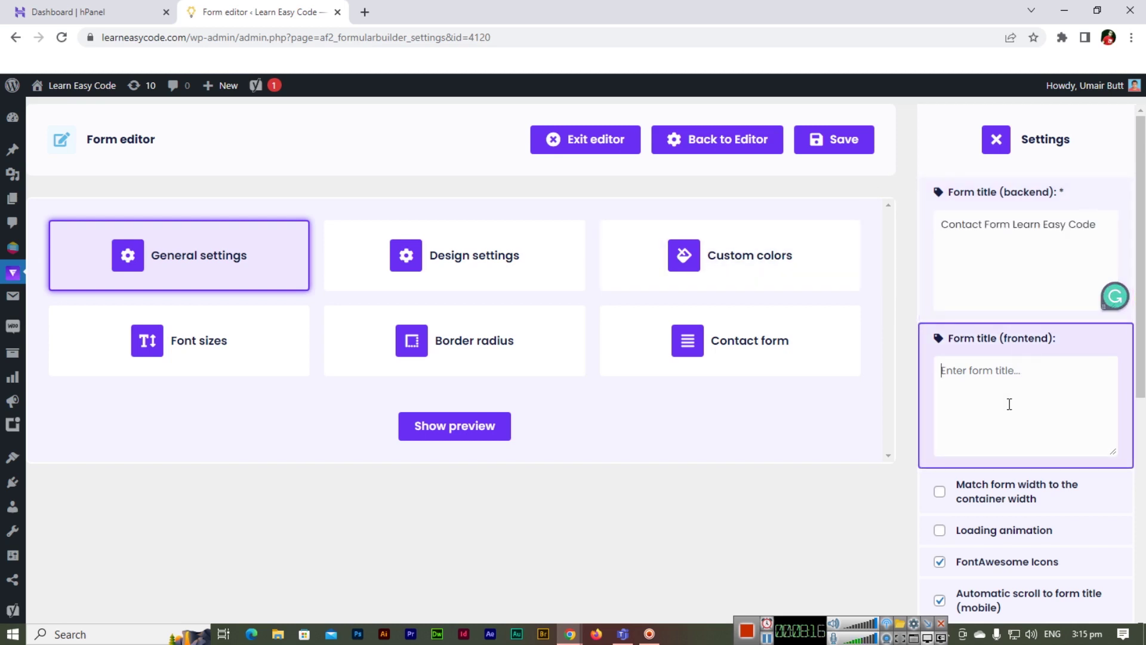
key(ctrl+v)
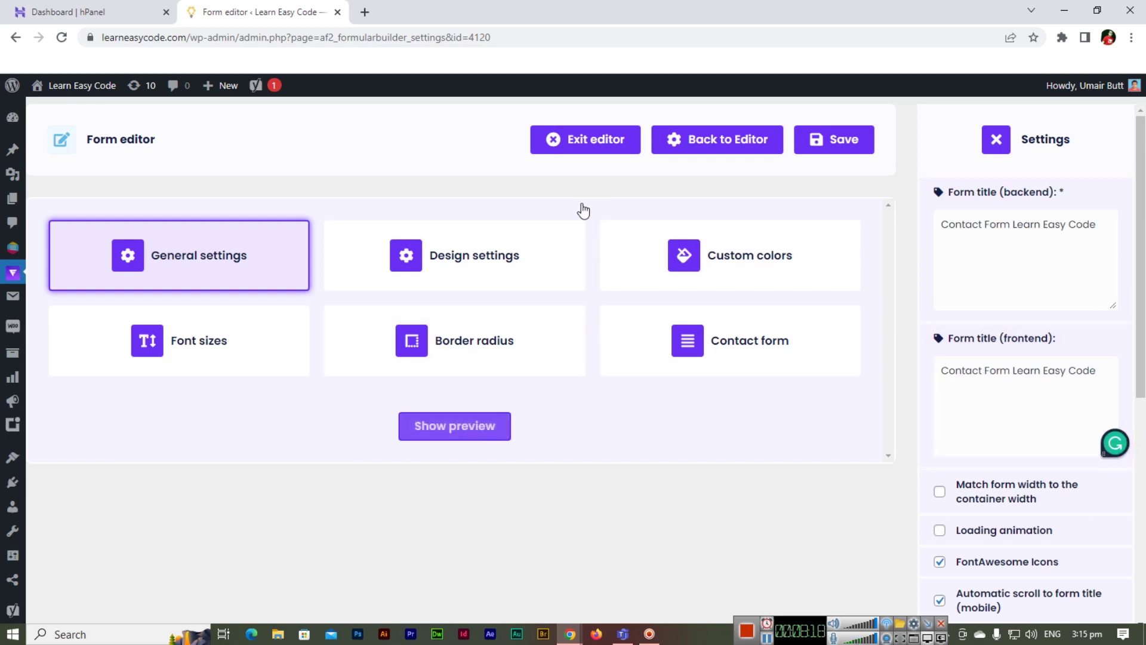
click(843, 143)
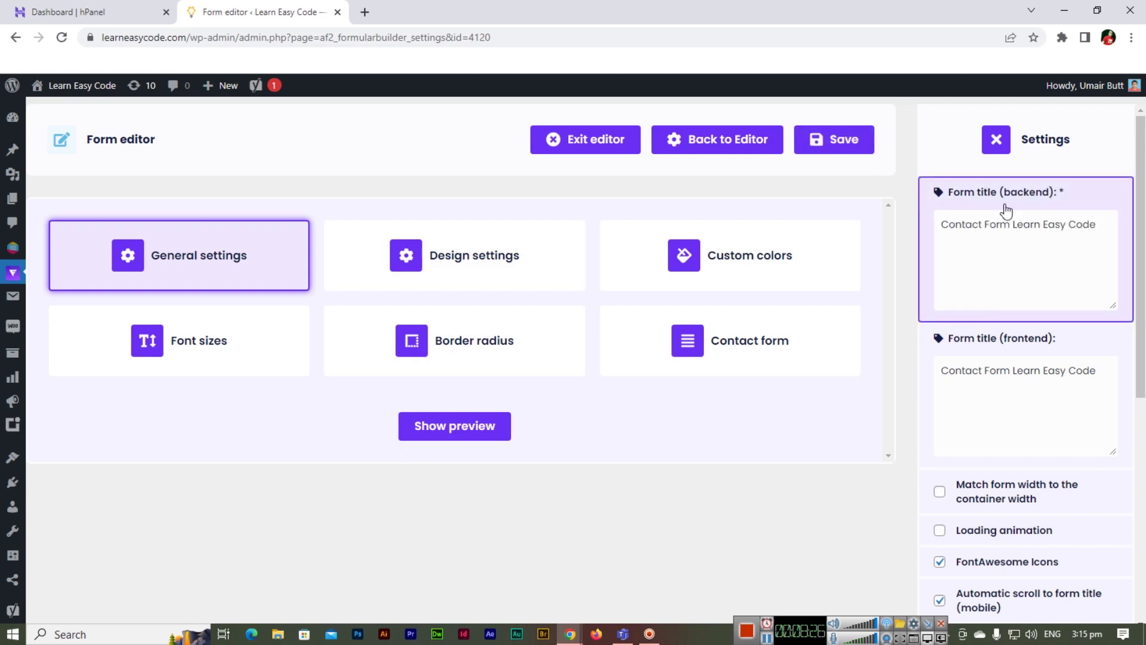
click(625, 145)
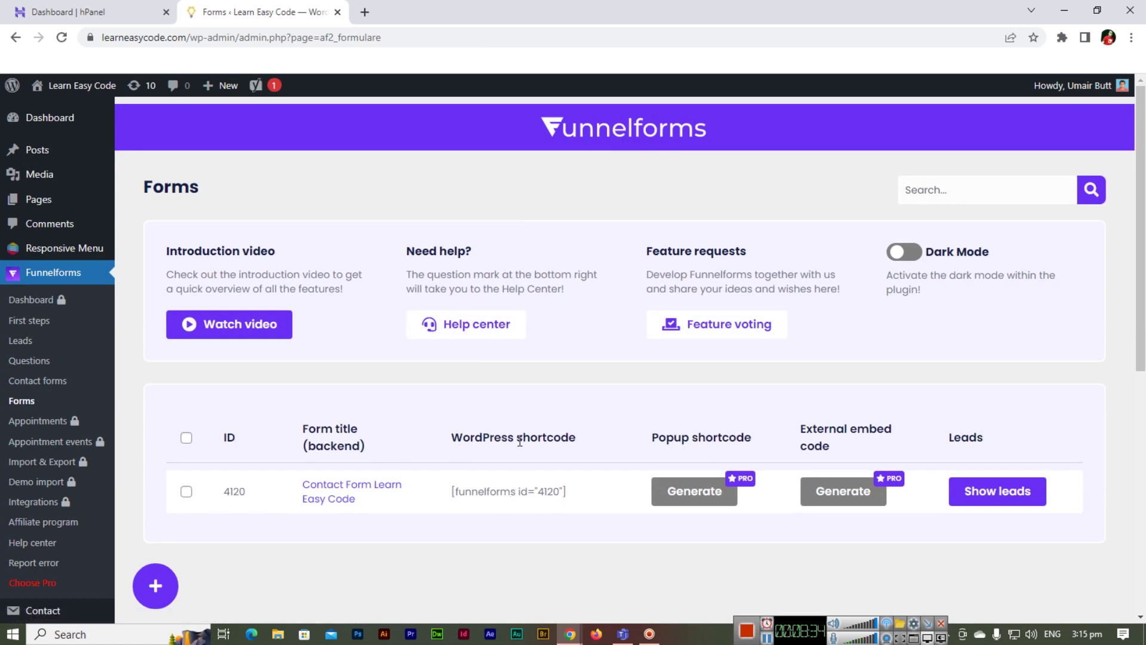
- Copy the shortcode [funnelforms id="4120"] from the Forms list and start a new WordPress page
drag(453, 492, 568, 496)
right_click(536, 493)
click(565, 500)
mouse_move(56, 201)
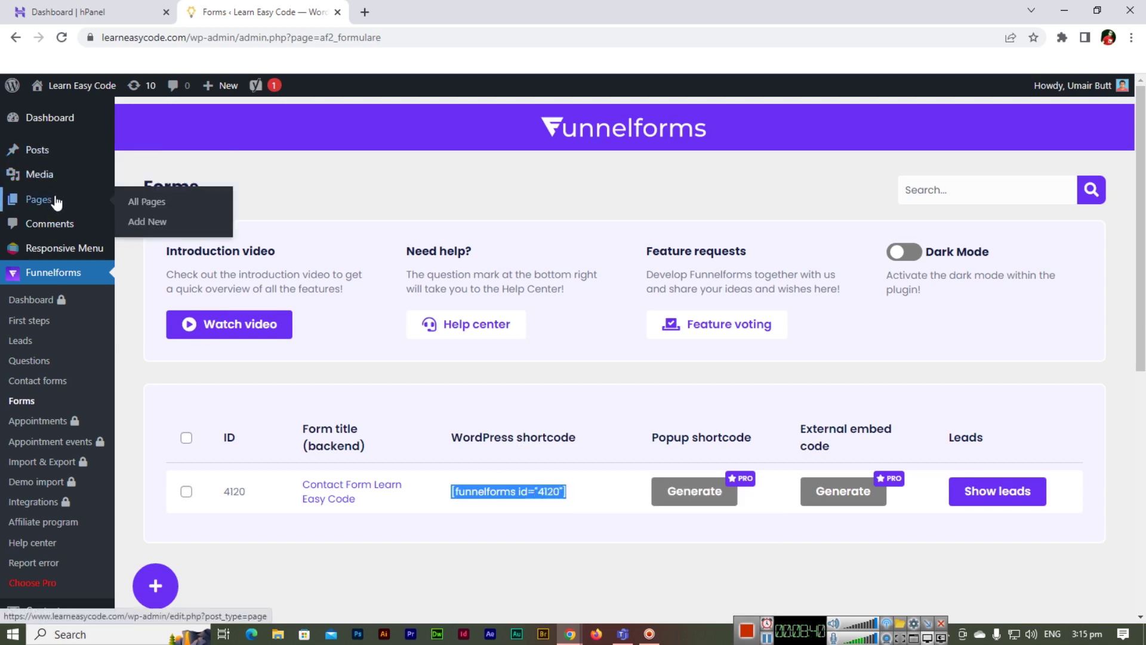
click(145, 227)
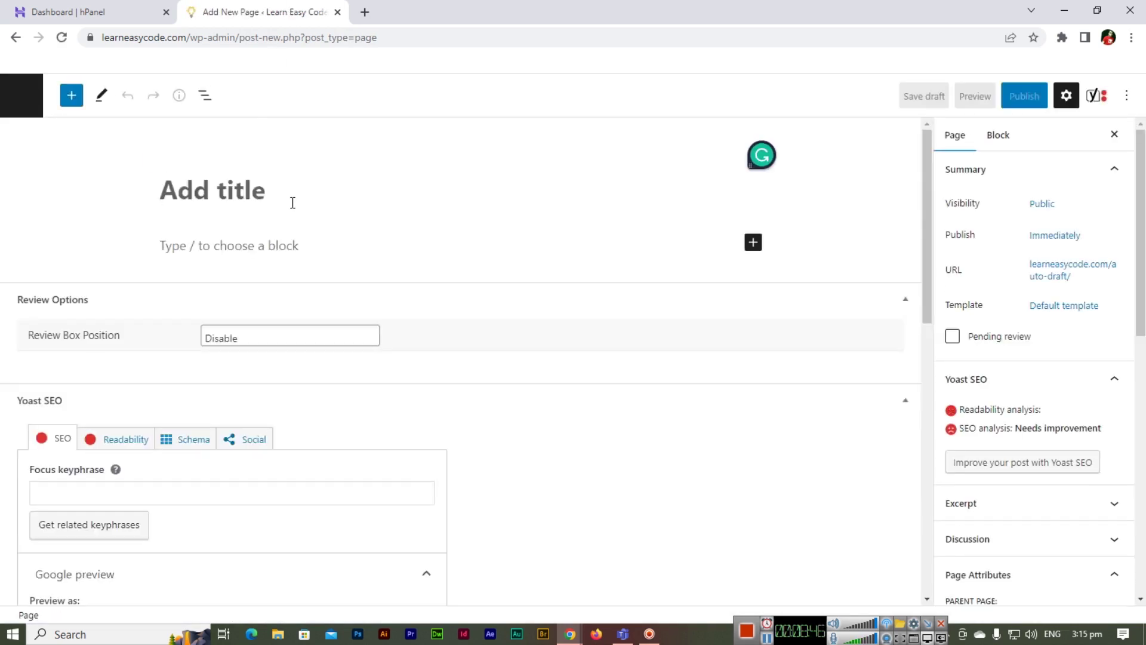
- Title the page 'My Contact Form' and add a Shortcode block holding the pasted form shortcode
text(My Contact F)
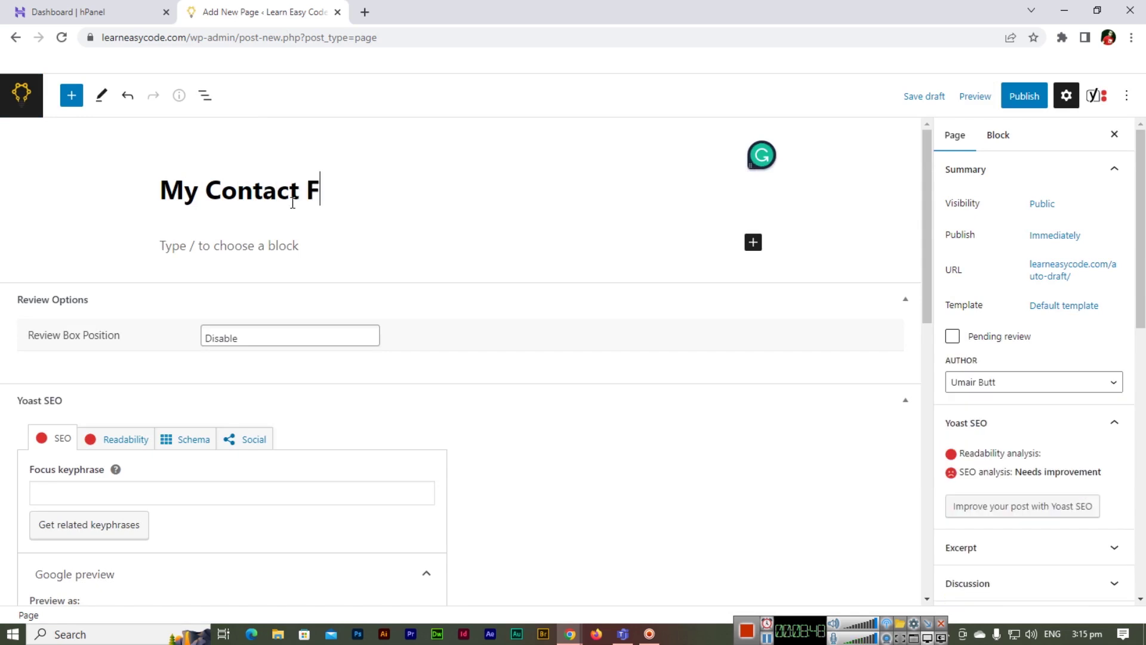
text(orm)
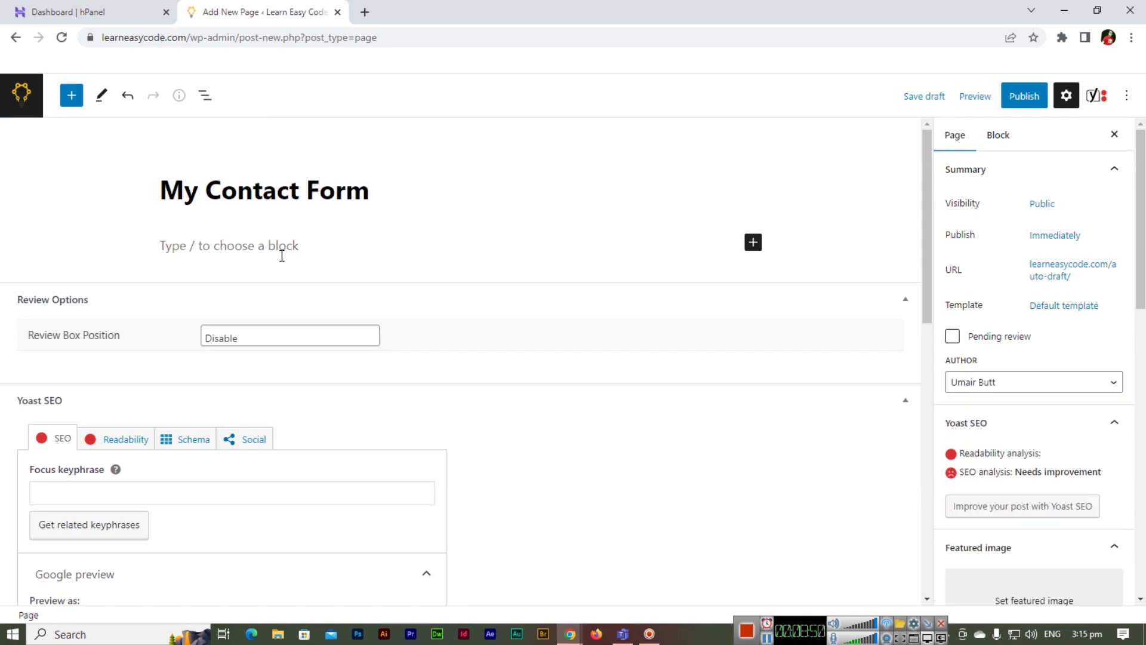
click(283, 253)
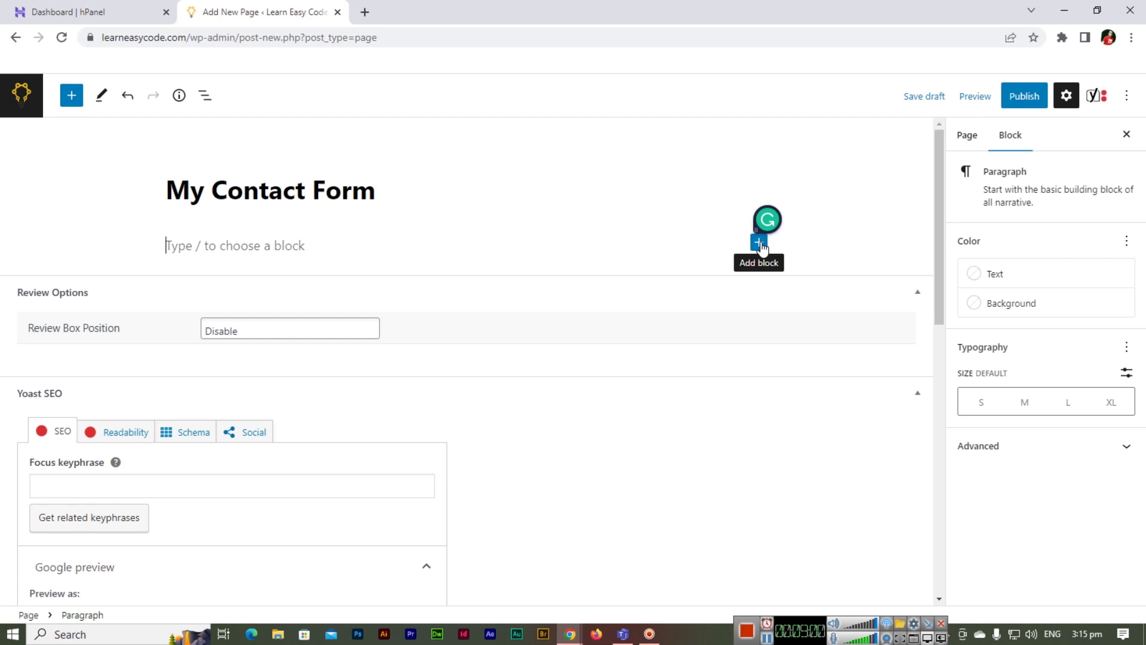
click(759, 243)
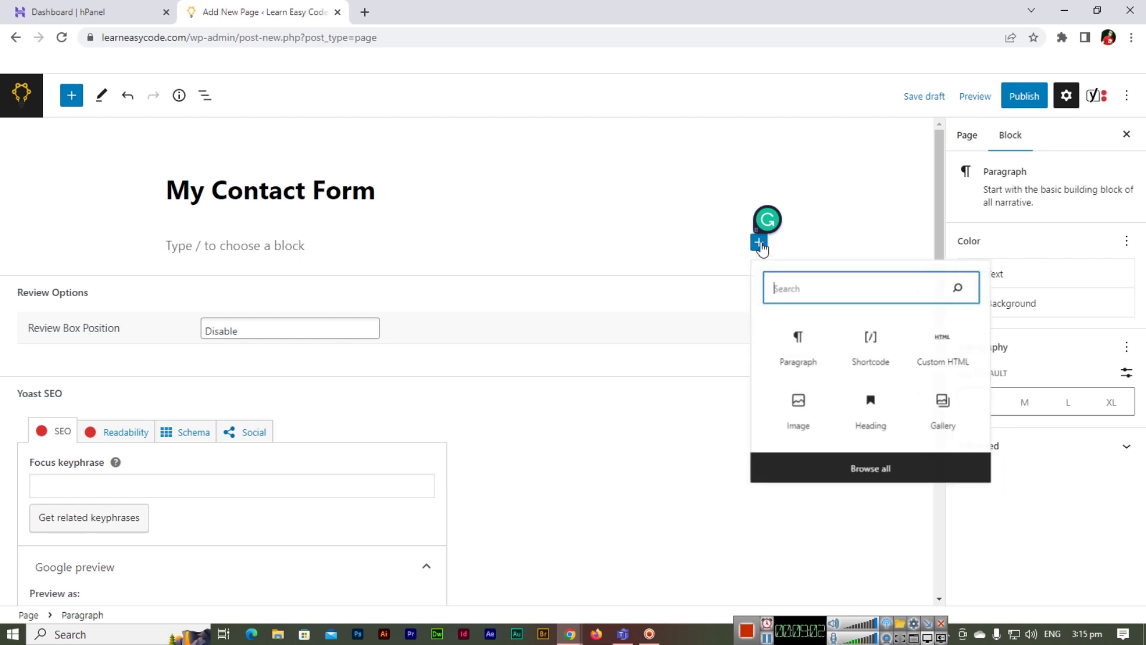
text(shortcode)
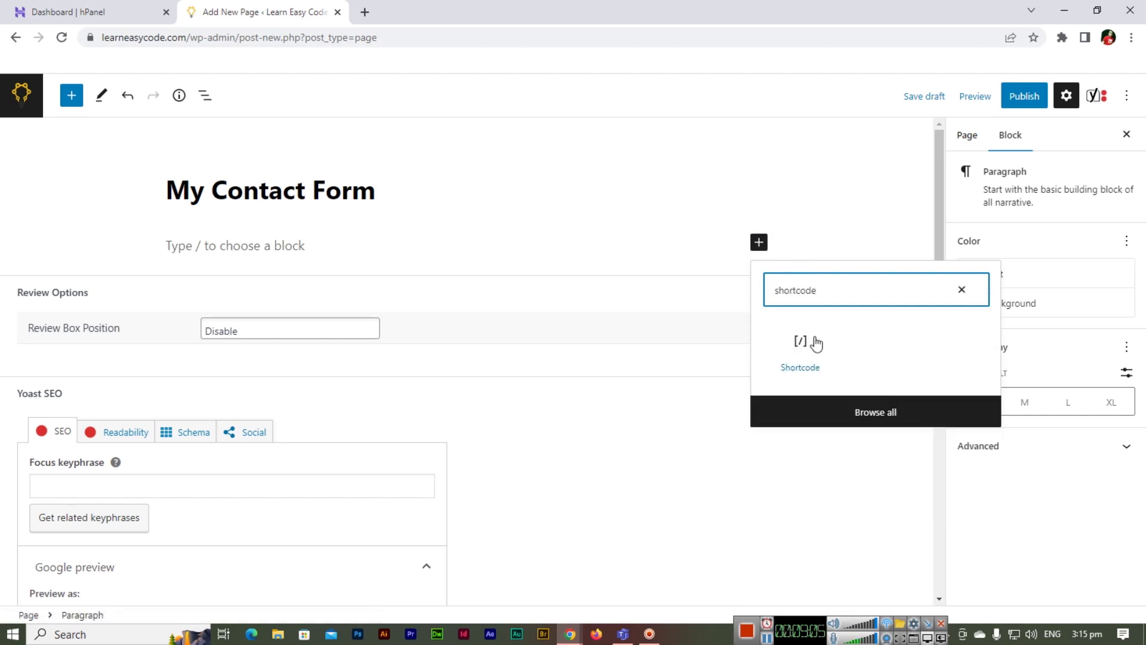
click(800, 349)
key(ctrl+v)
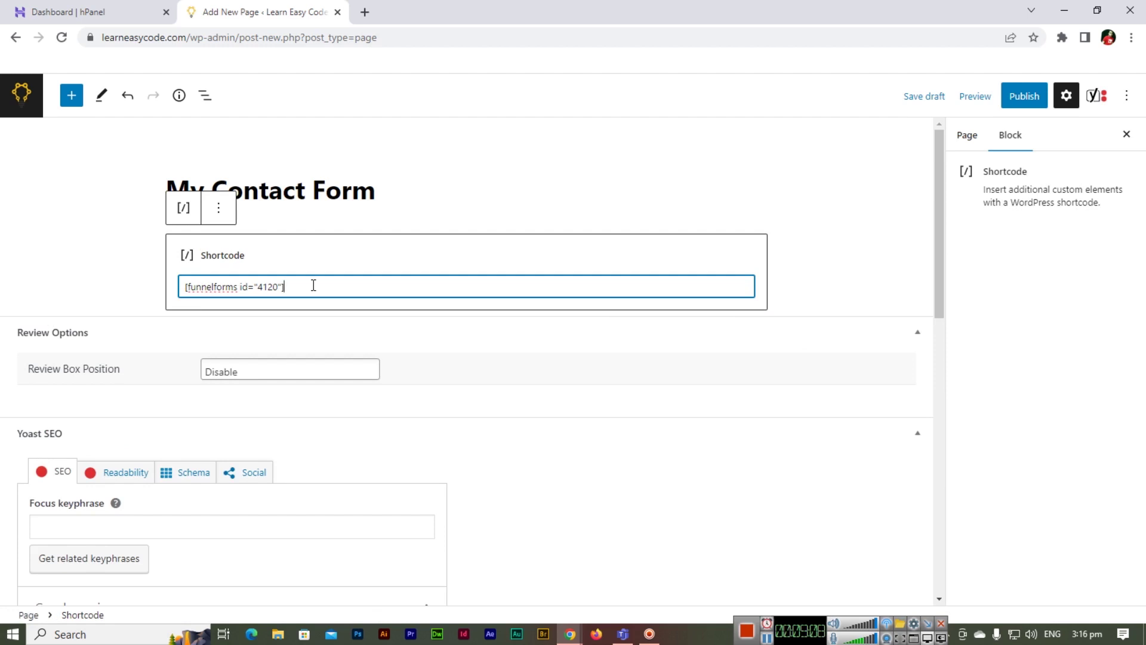
- Publish the page and bring up the link options for viewing it live
click(1025, 99)
click(1022, 100)
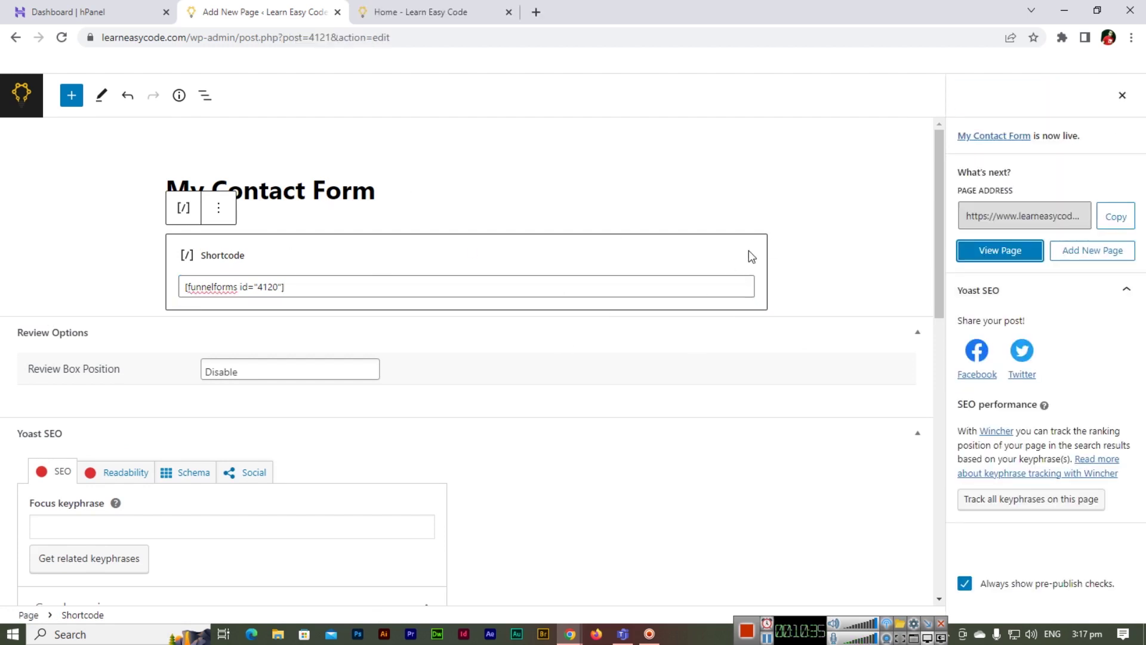
right_click(993, 258)
- Open the live My Contact Form page in a new tab, closing the extra Home tab
click(1008, 269)
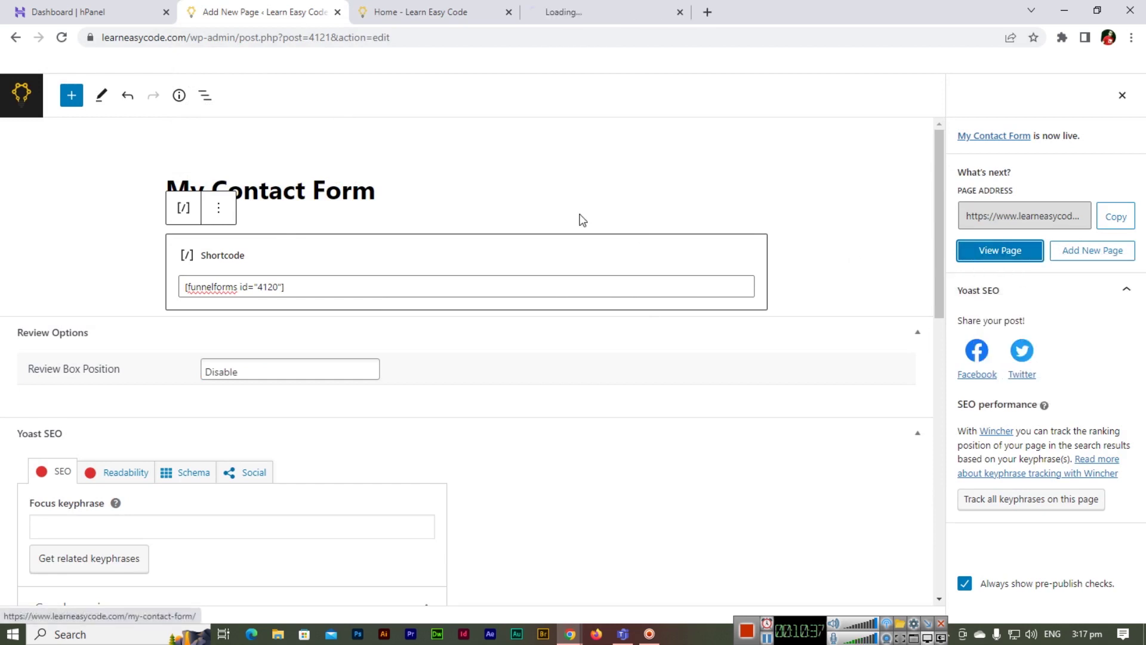
click(509, 12)
click(431, 17)
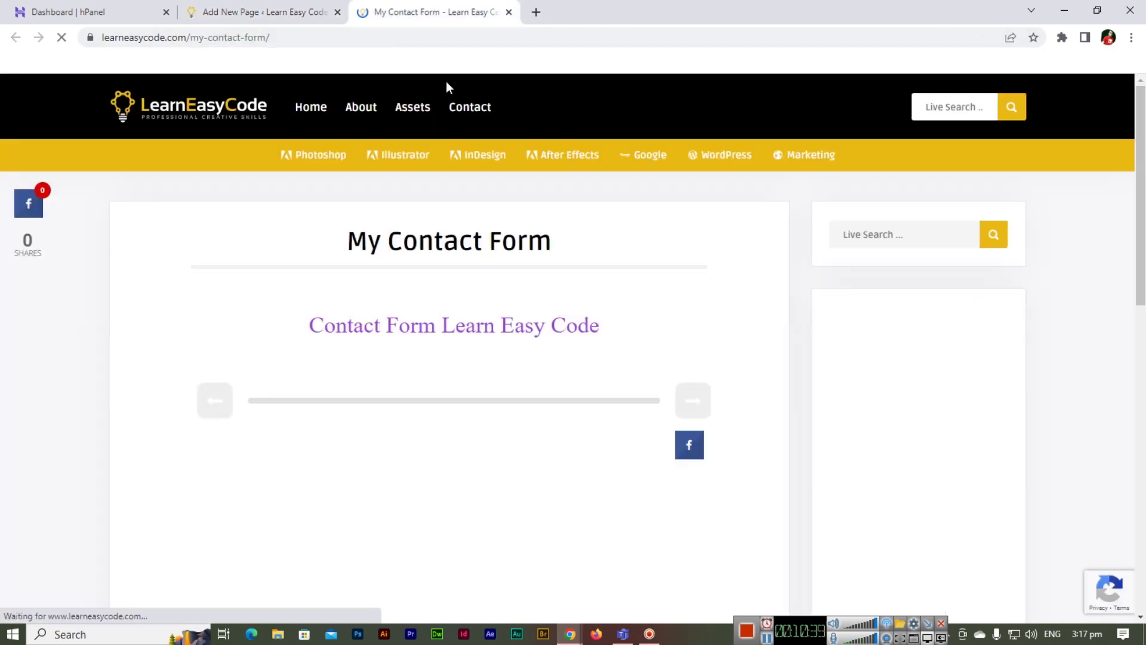
scroll(179, 308, down, 2)
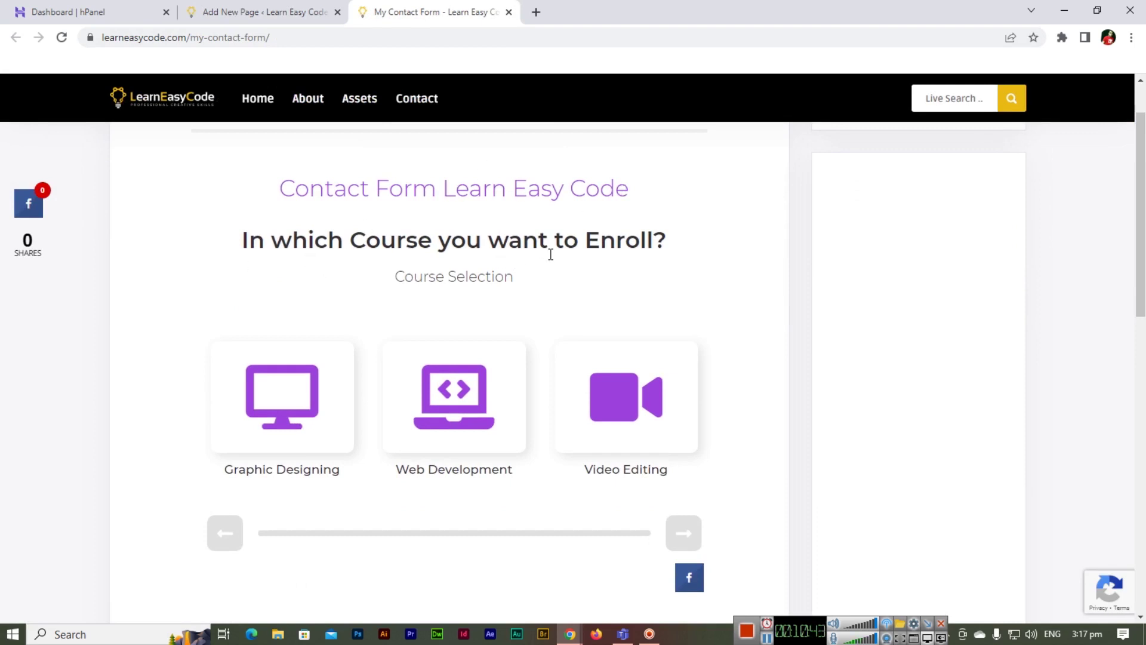
- Choose Web Development and state the goal 'I want to Learn WordPress from Scratch to the Advanced Level'
click(454, 391)
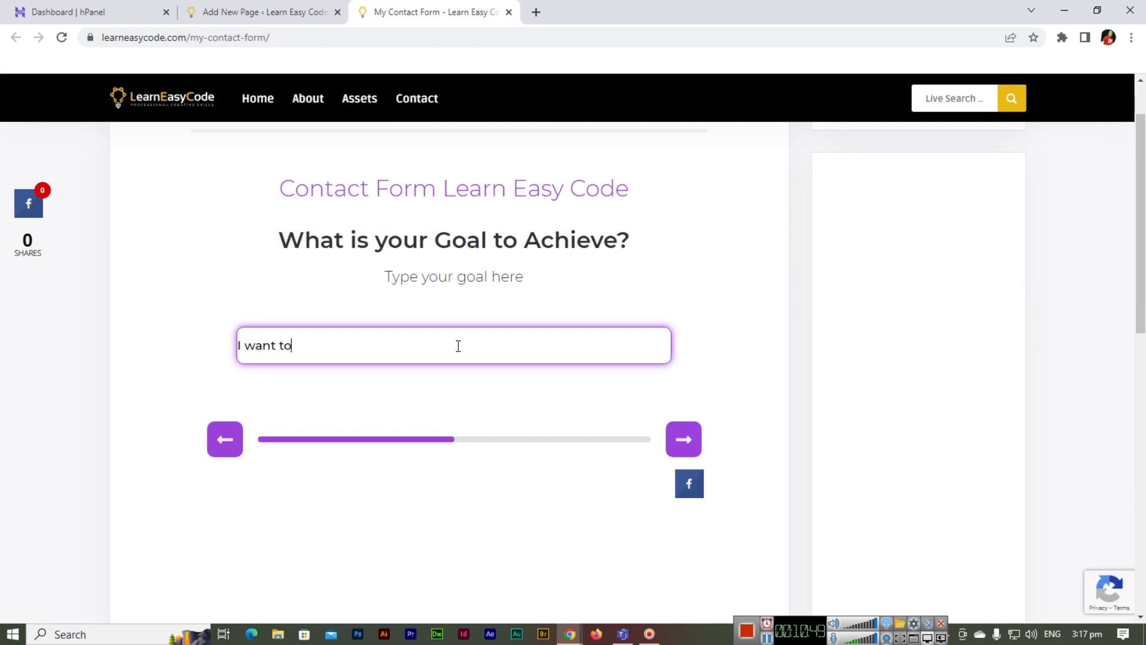
text(I want to Learn WordPress from Scratch to the Advanced Level)
click(692, 440)
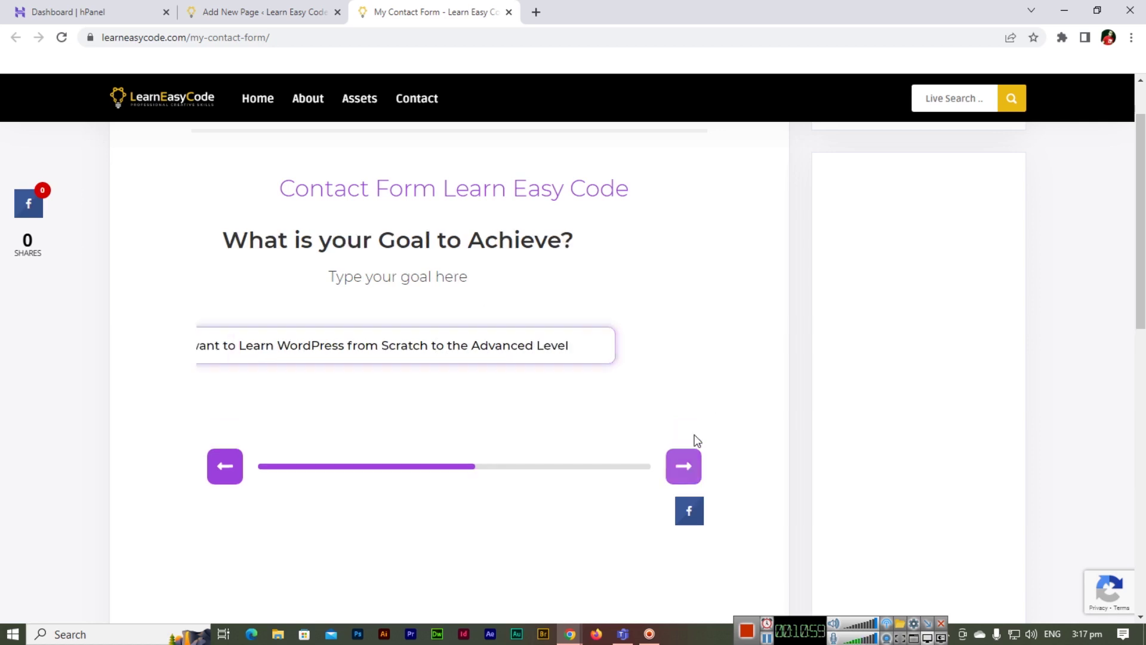
- Fill in the contact's name, e-mail address, postal code and phone number
click(447, 337)
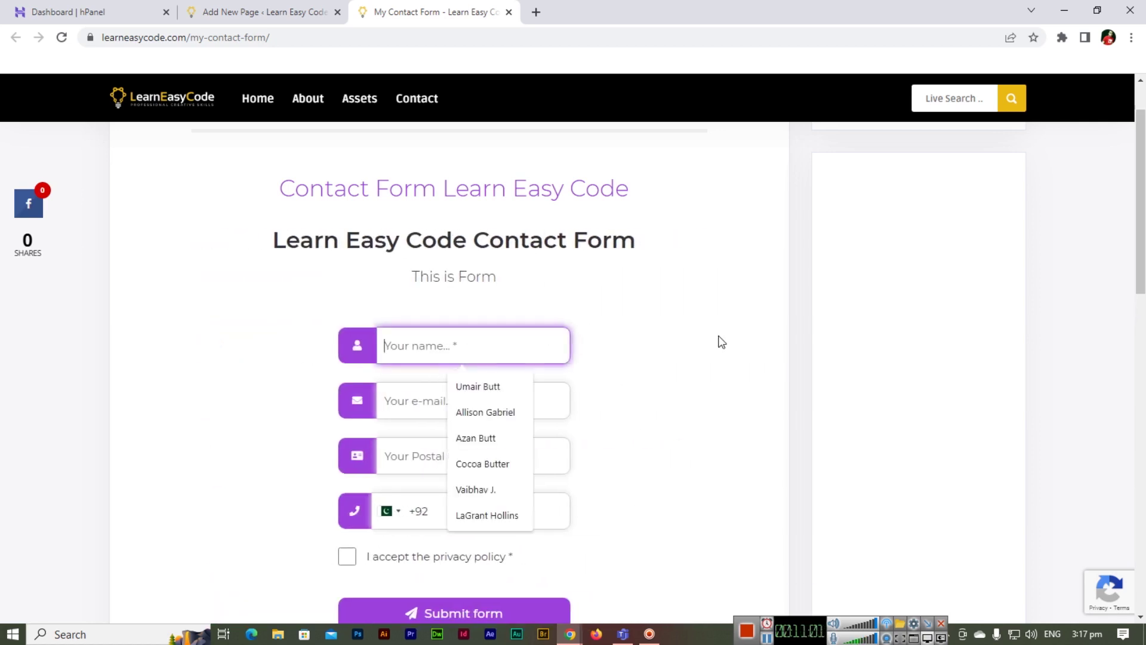
click(485, 387)
click(493, 401)
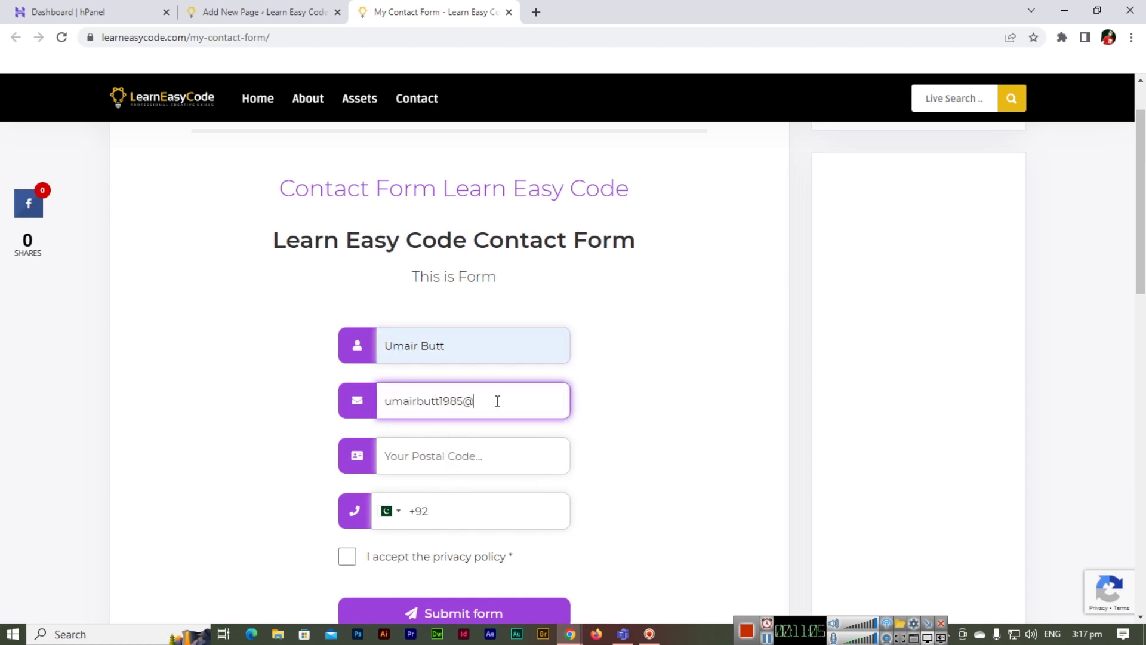
key(Tab)
text(38)
key(BackSpace)
text(000)
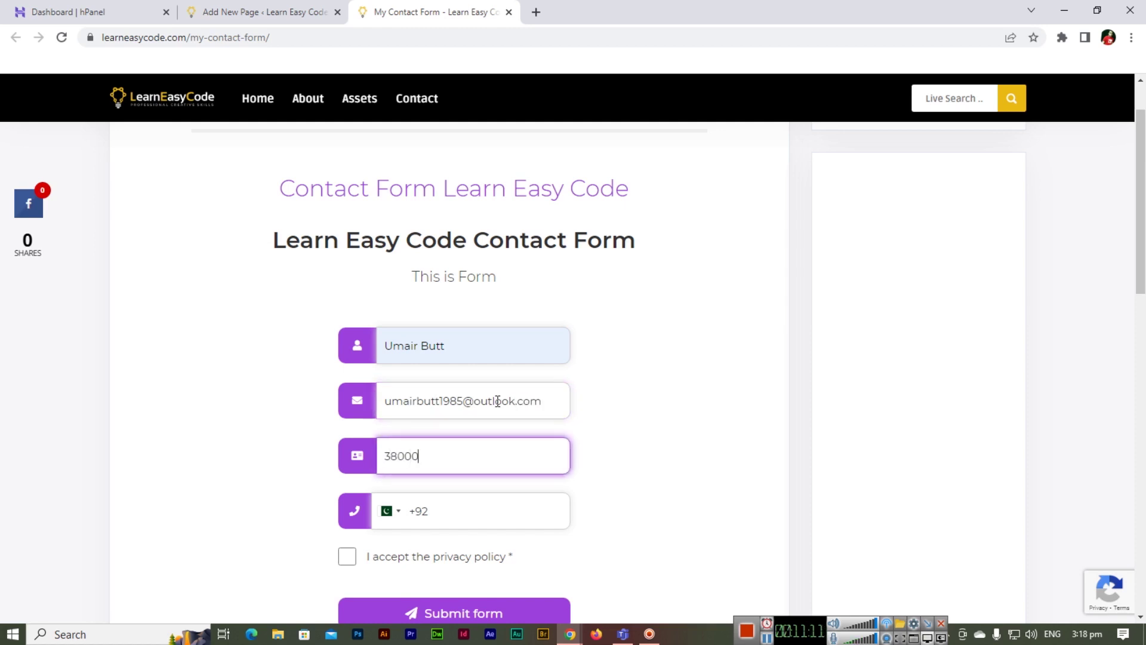
click(460, 511)
- Accept the privacy policy, submit the test lead, and close the live page tab
click(347, 557)
click(466, 618)
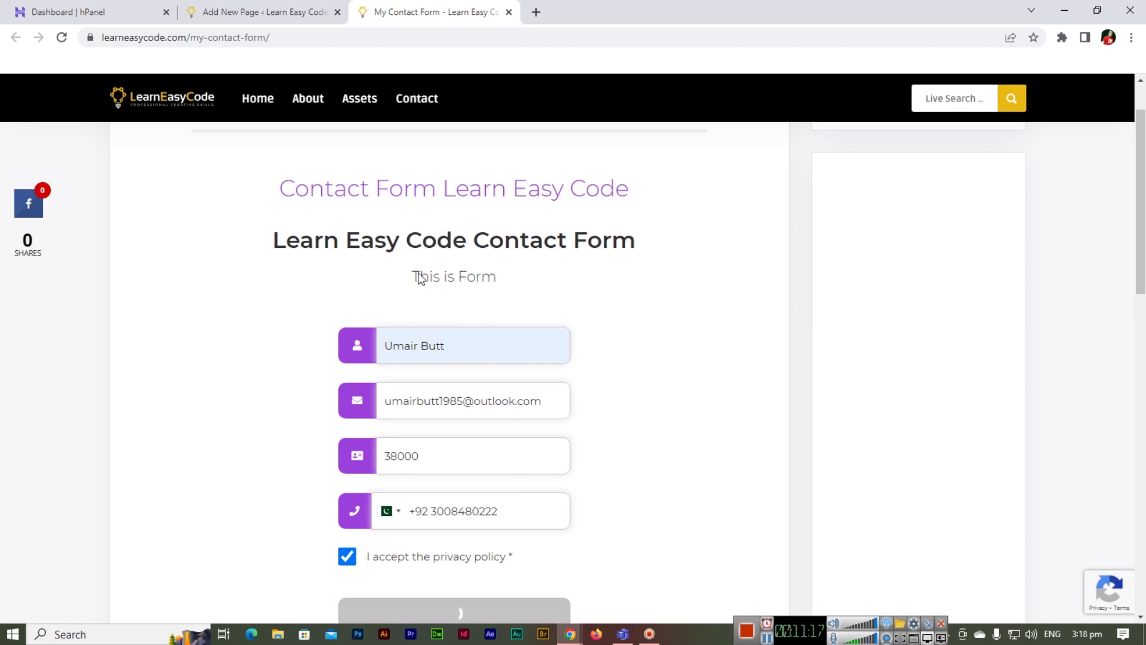
click(509, 12)
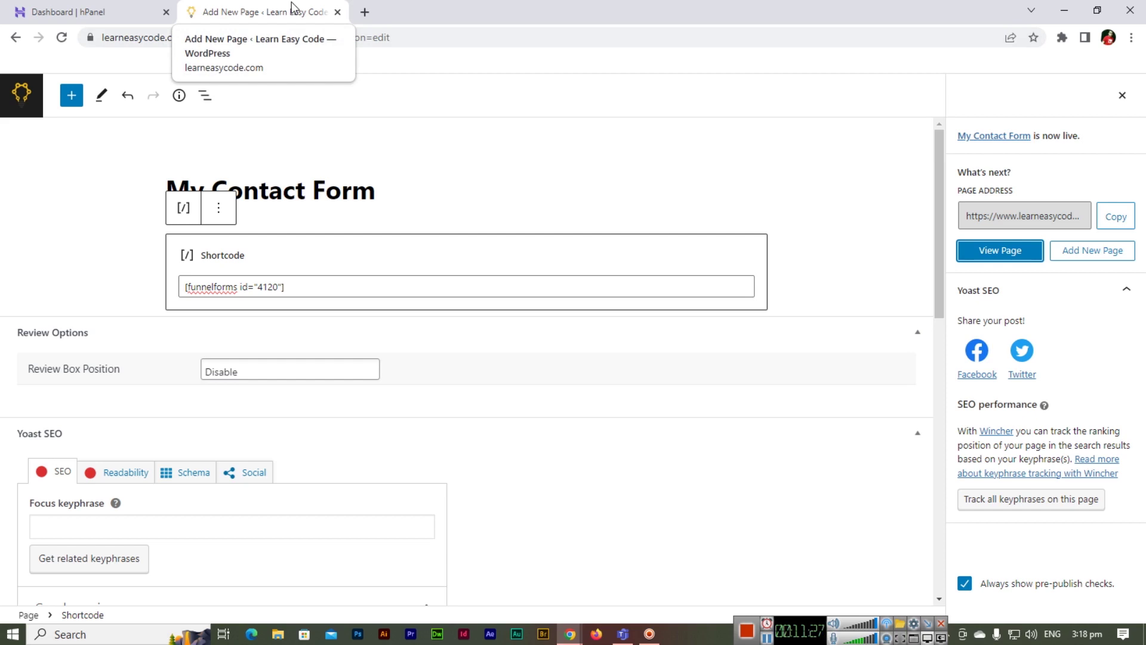
- Leave the WordPress editor for the admin area and go to the Funnelforms Dashboard
click(103, 7)
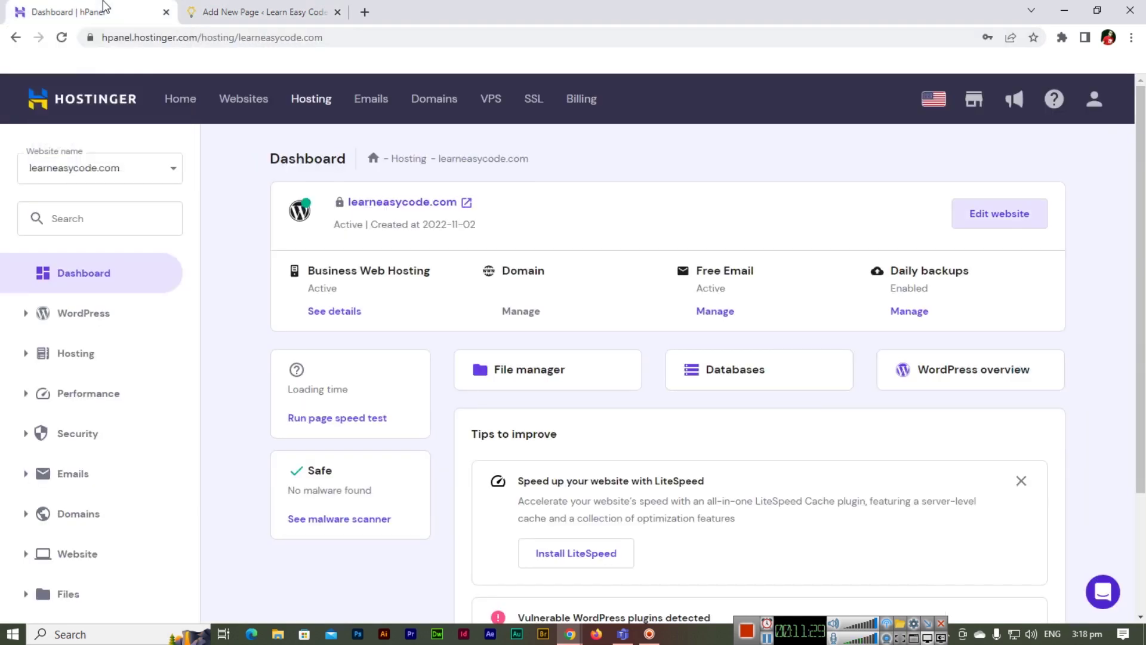
click(265, 11)
click(18, 105)
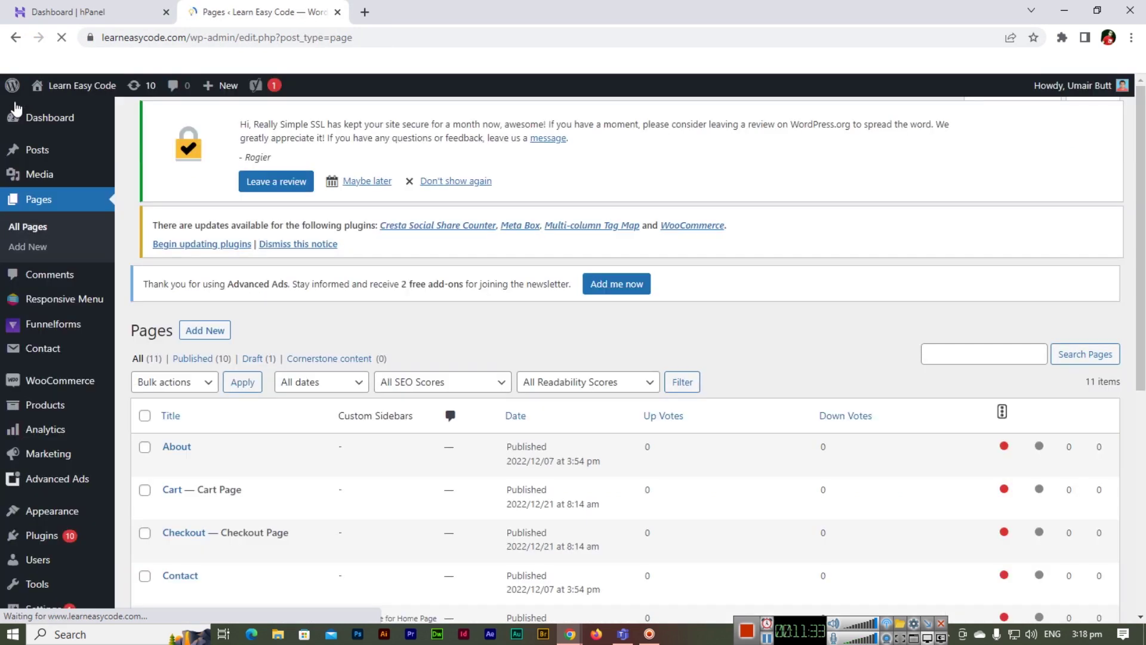
scroll(209, 394, down, 1)
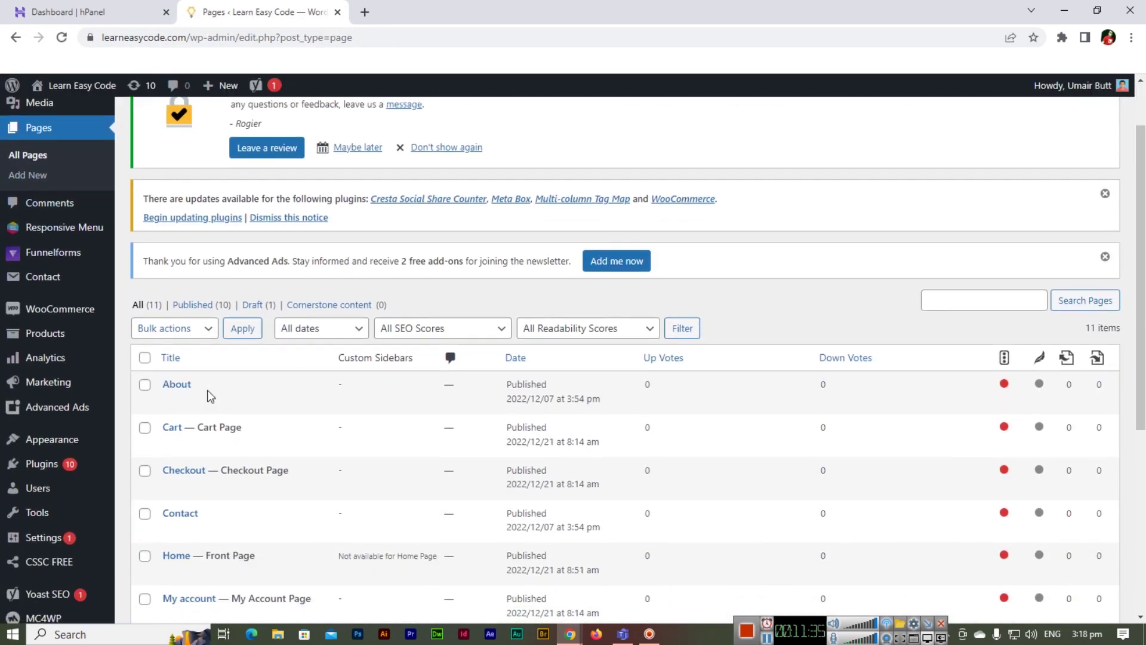
mouse_move(82, 263)
click(134, 257)
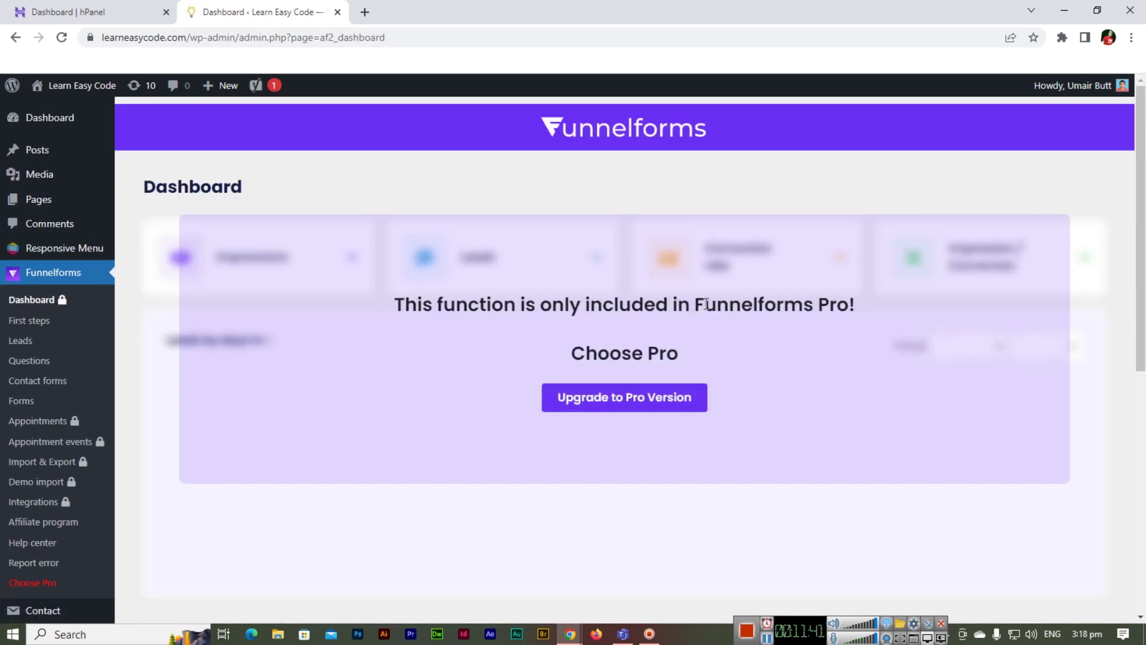
- Review the newest lead's details: its Web Development choice, goal and submitted contact fields
click(28, 339)
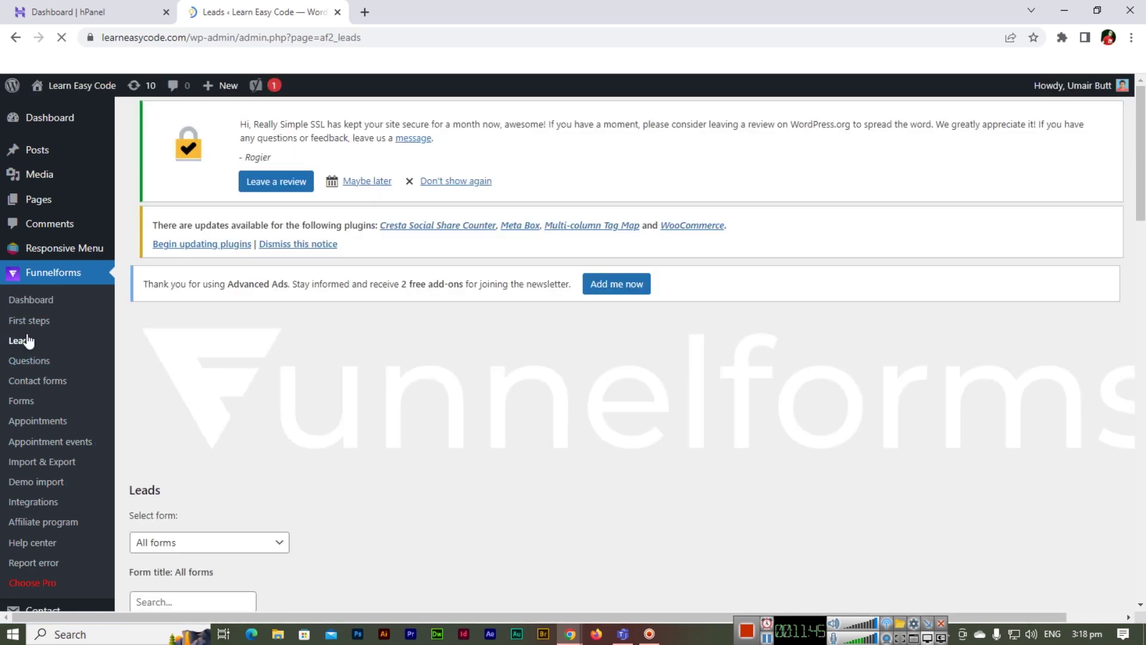
scroll(418, 352, down, 3)
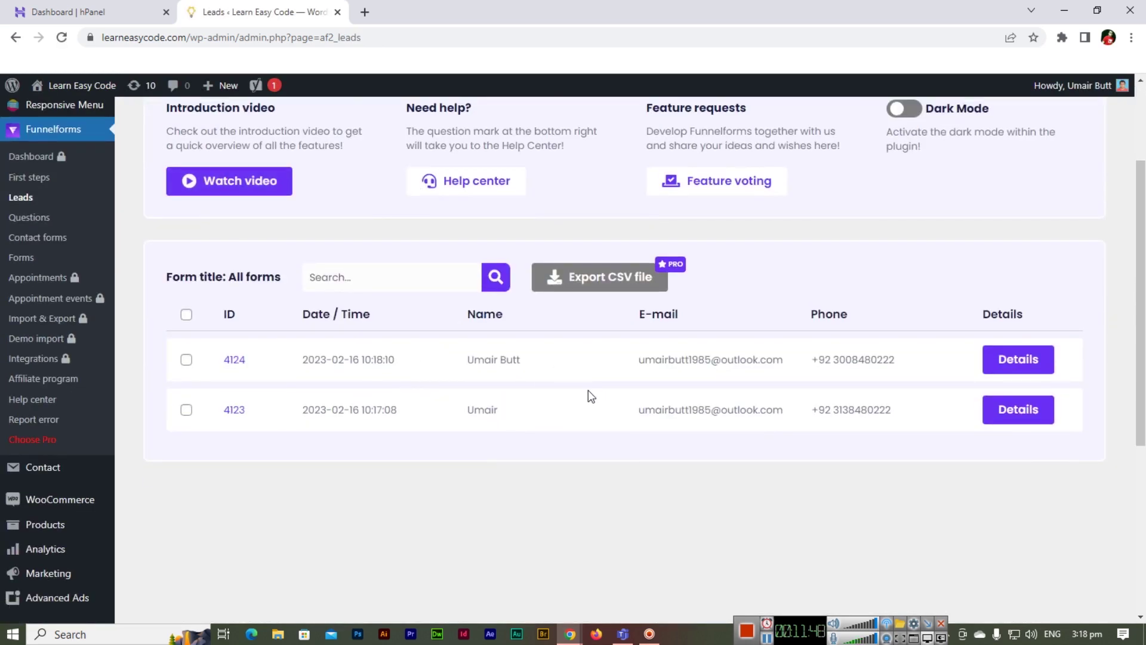
click(1028, 359)
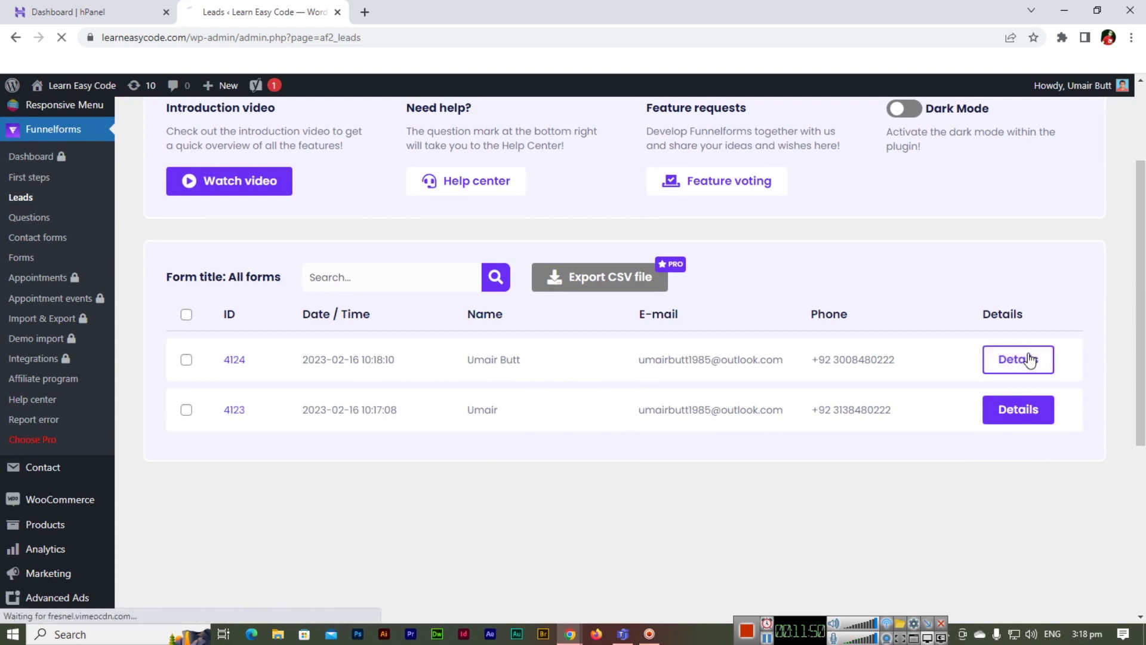
scroll(392, 358, down, 3)
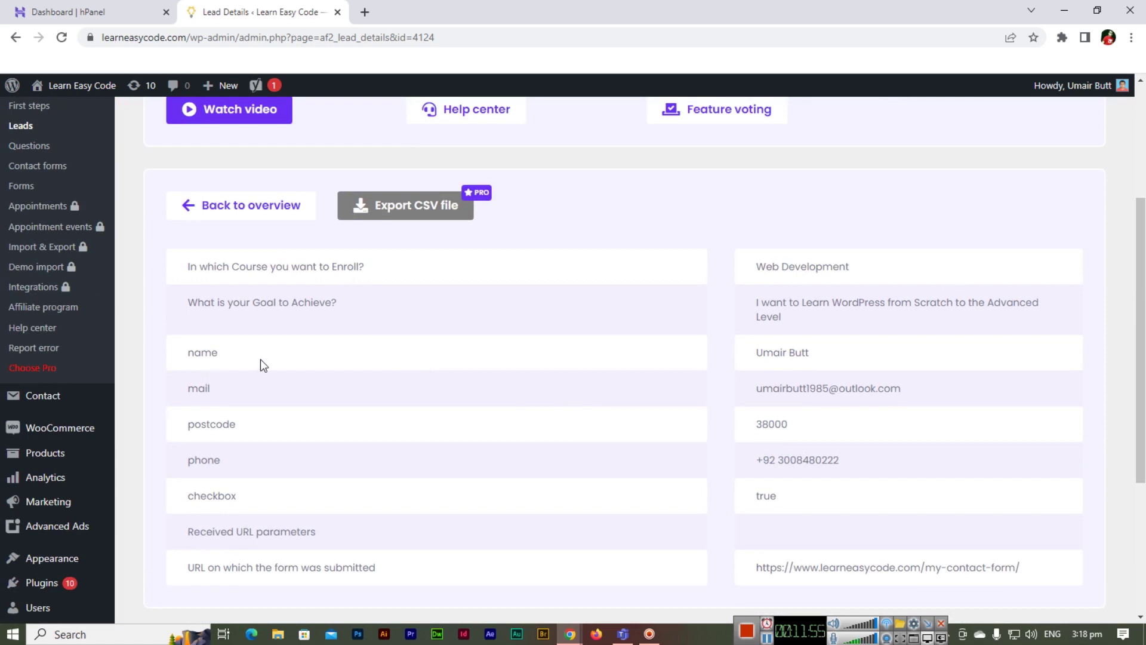
scroll(245, 345, down, 1)
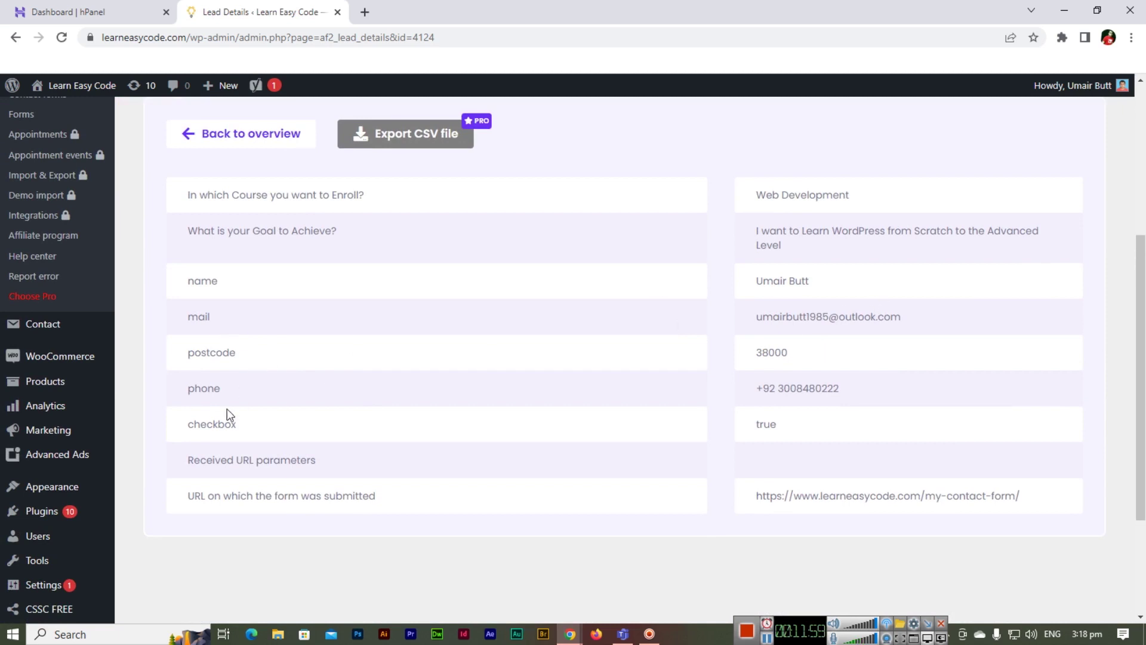
scroll(450, 457, down, 1)
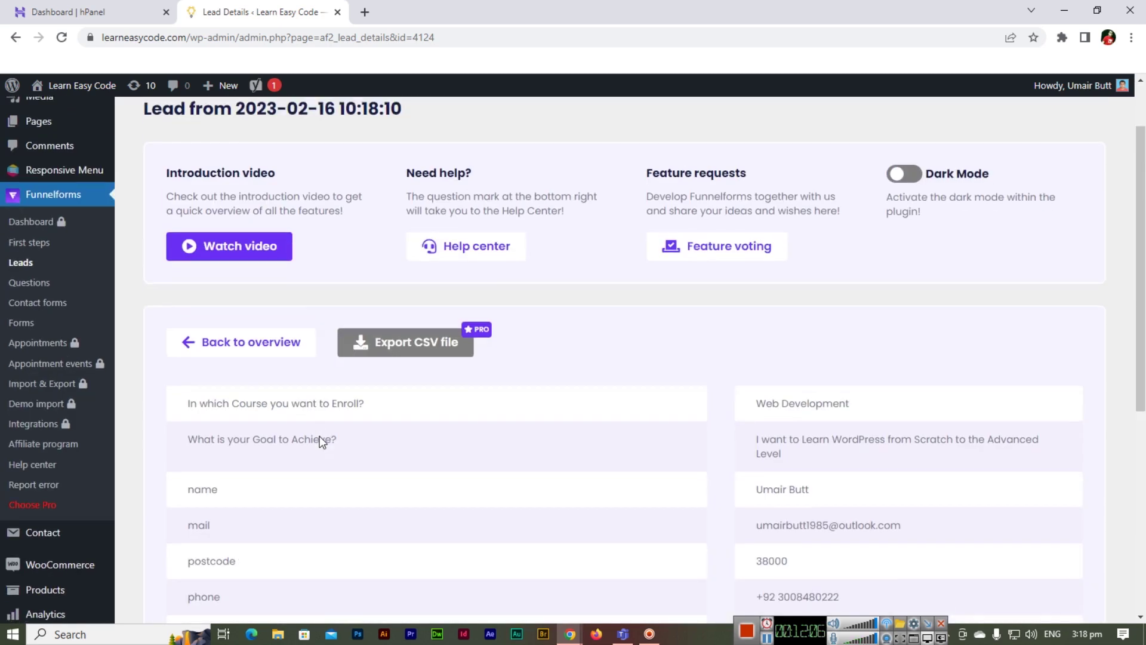
scroll(320, 442, up, 4)
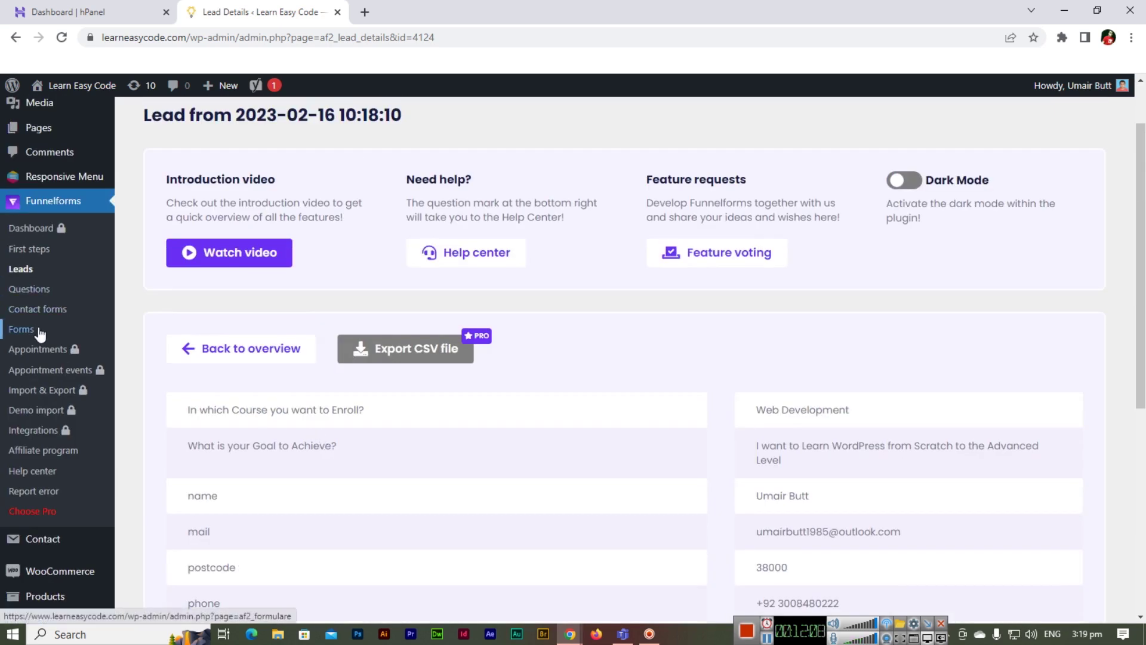
click(50, 311)
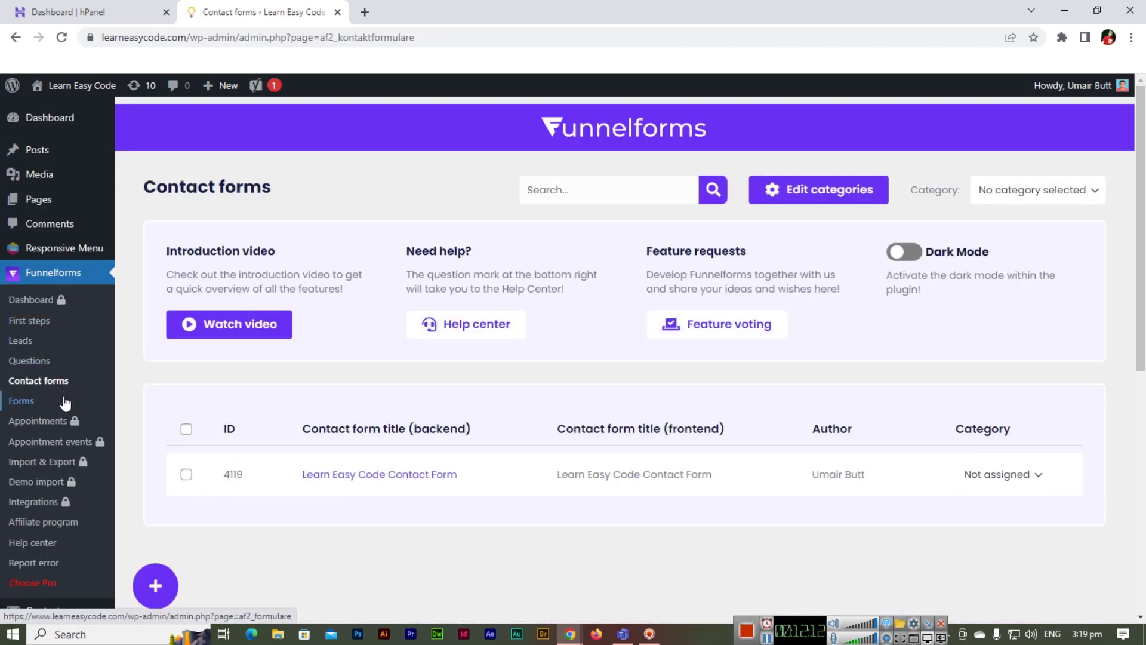
- Check the Learn Easy Code Contact Form's notification e-mail settings, including sender name Learn Easy Code
click(401, 475)
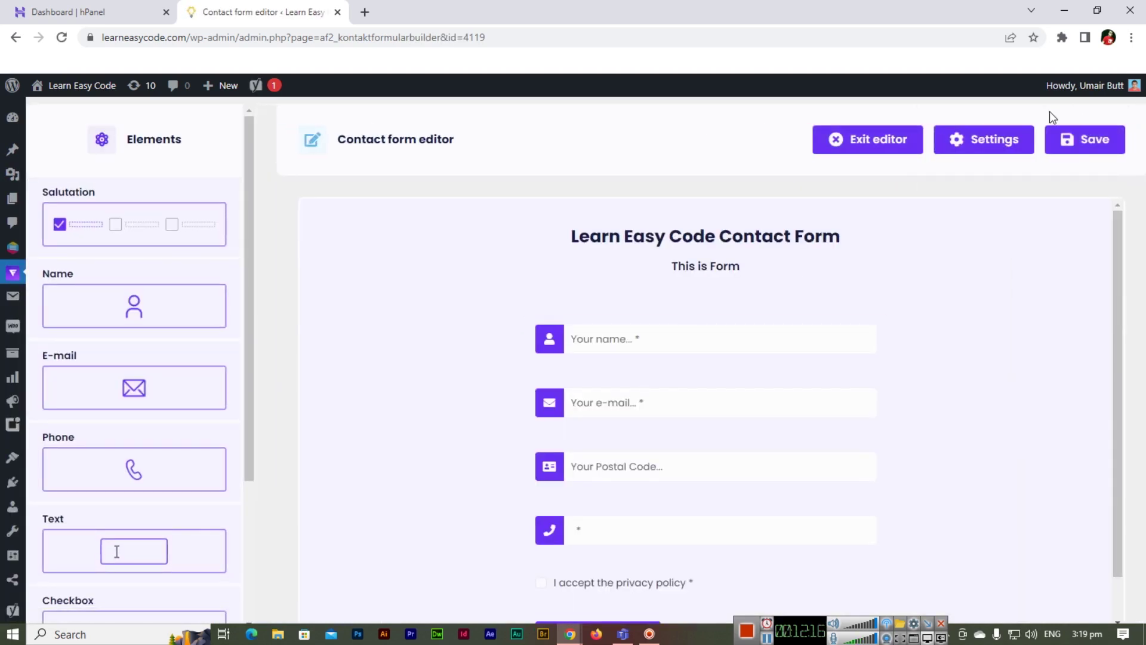
click(1008, 141)
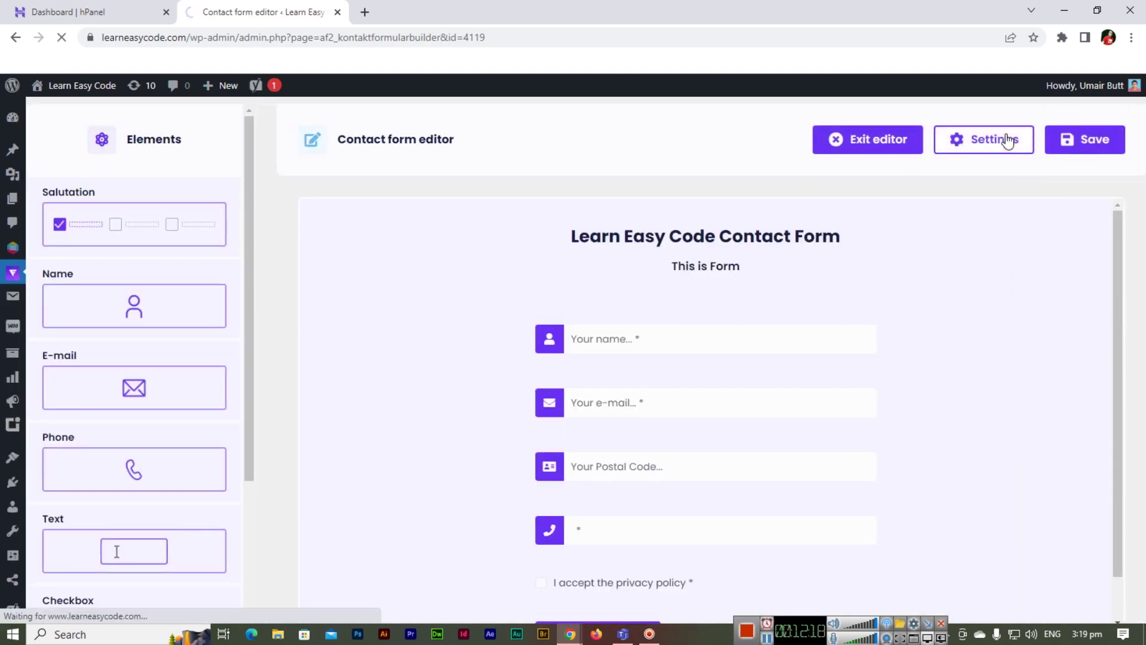
scroll(558, 397, down, 10)
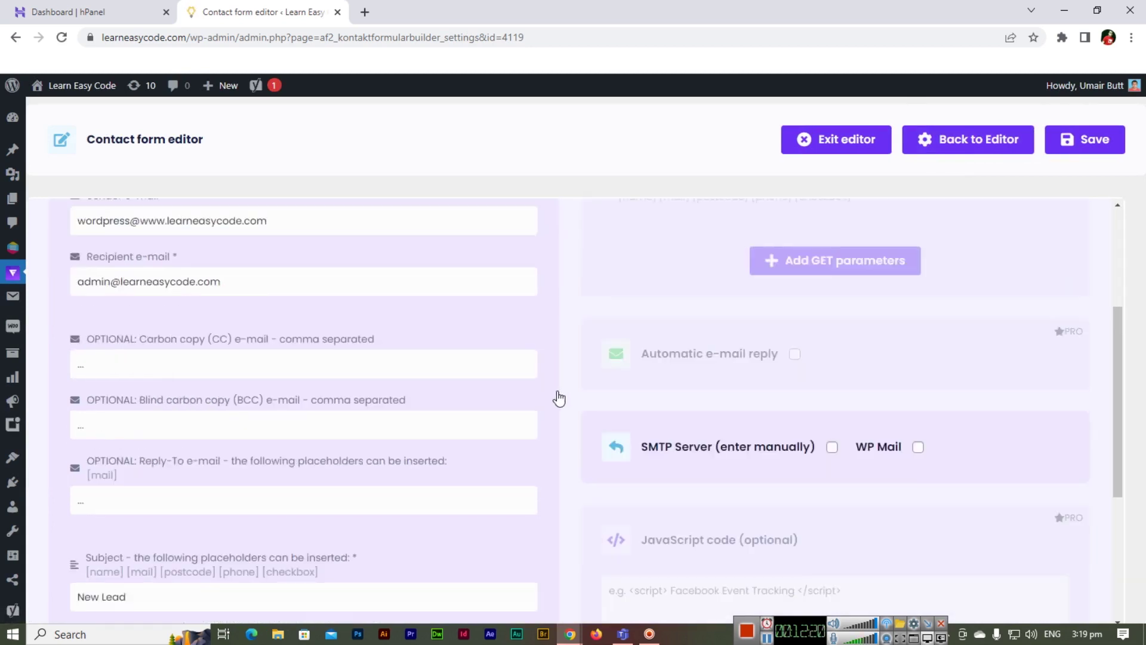
scroll(560, 396, up, 10)
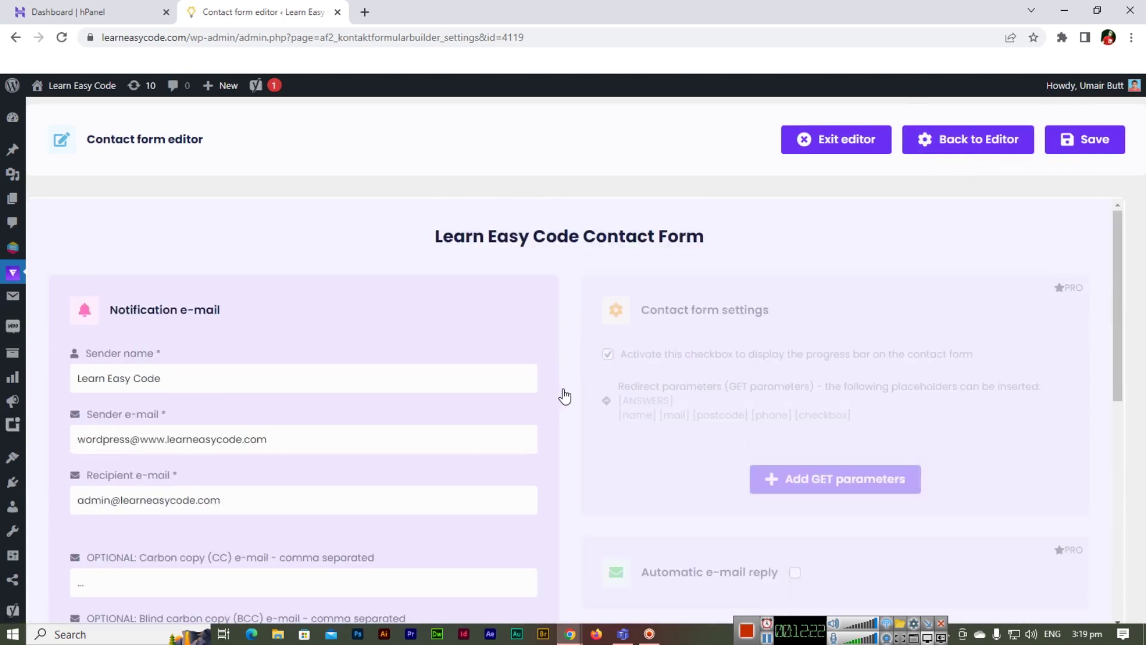